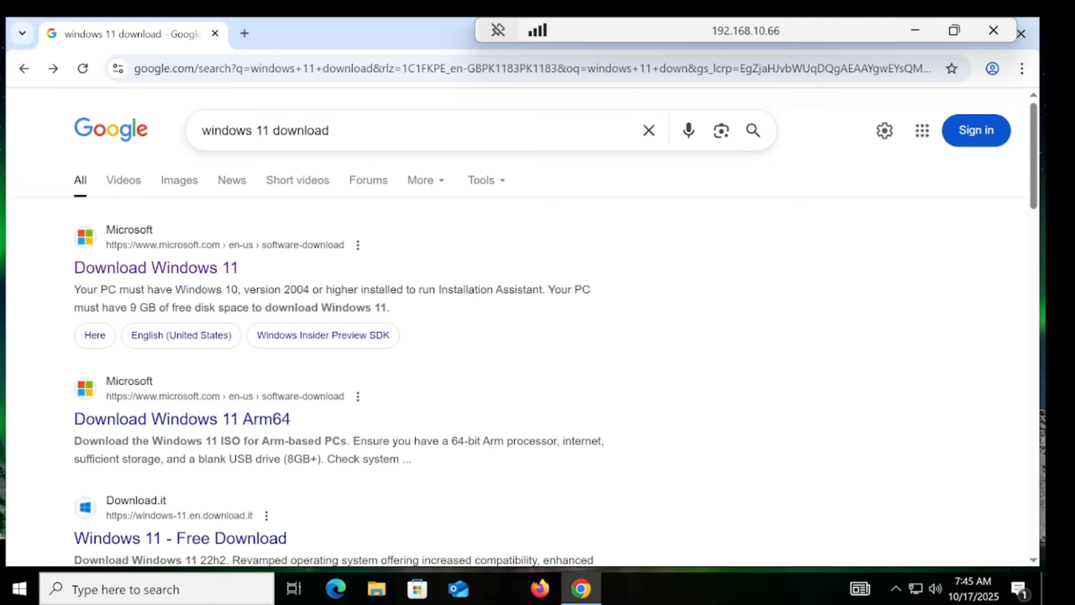
Step: Open Microsoft's Download Windows 11 page from the 'windows 11 download' Google results
{"action": "left_click", "coordinate": [196, 268]}
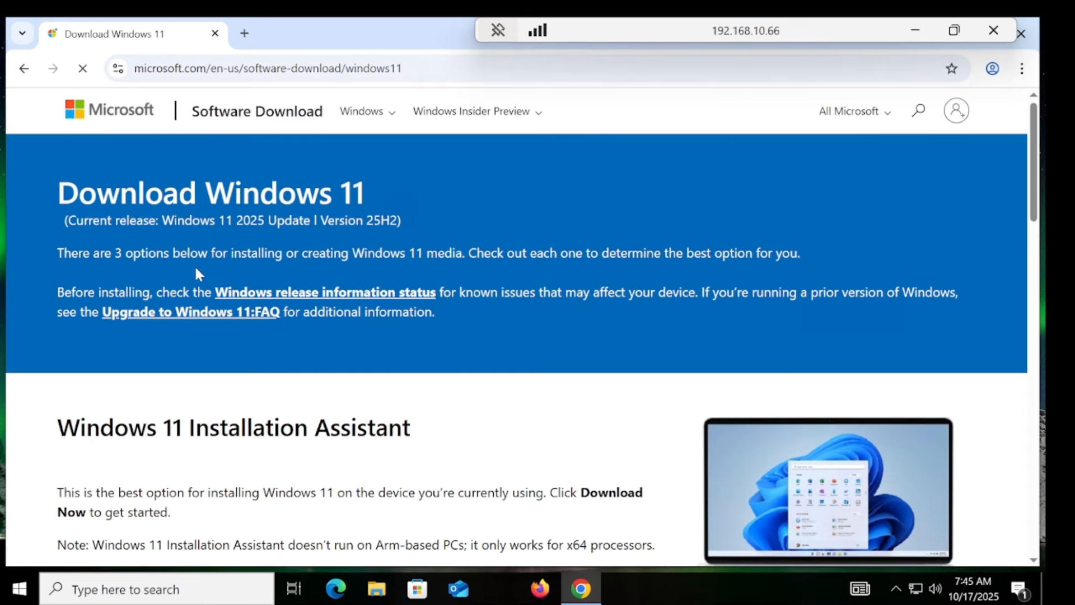
Step: Highlight the current release version and the Download Windows 11 heading, then scroll to the ISO section
{"action": "left_click_drag", "start_coordinate": [317, 220], "coordinate": [385, 229]}
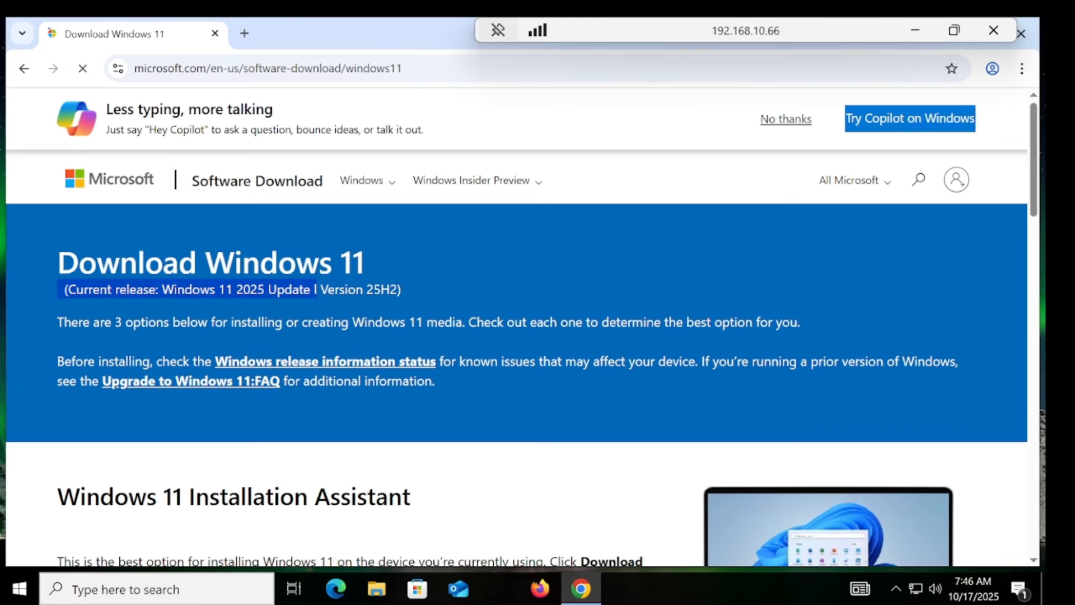
{"action": "left_click_drag", "start_coordinate": [340, 264], "coordinate": [370, 265]}
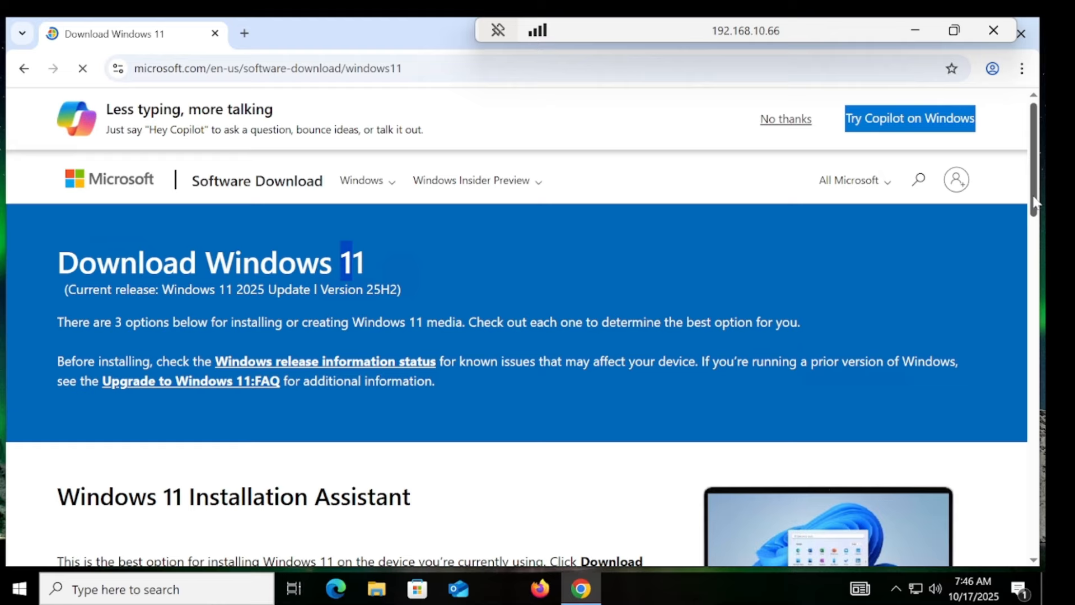
{"action": "scroll", "coordinate": [1030, 314], "scroll_direction": "down", "scroll_amount": 4}
{"action": "scroll", "coordinate": [1028, 316], "scroll_direction": "down", "scroll_amount": 10}
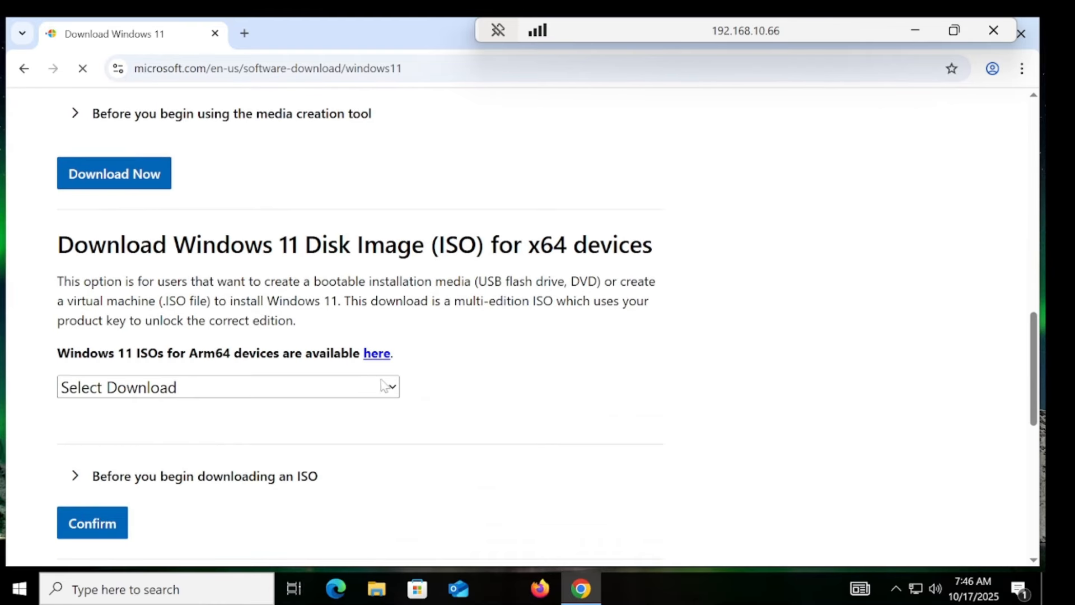
Step: Select and confirm 'Windows 11 (multi-edition ISO for x64 devices)' under Select Download
{"action": "left_click", "coordinate": [299, 385]}
{"action": "left_click", "coordinate": [258, 440]}
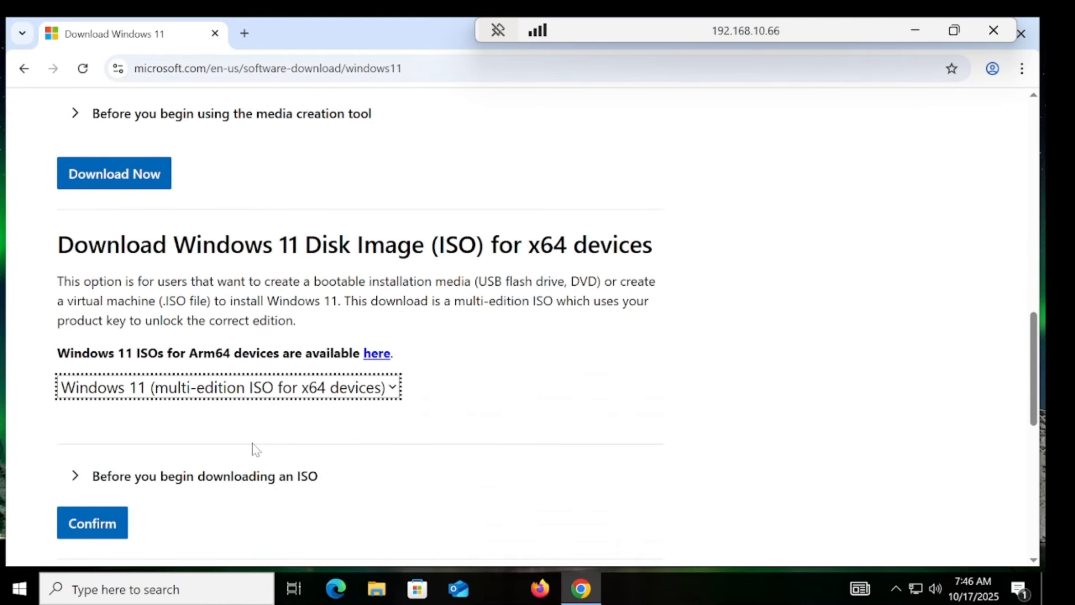
{"action": "left_click", "coordinate": [112, 522]}
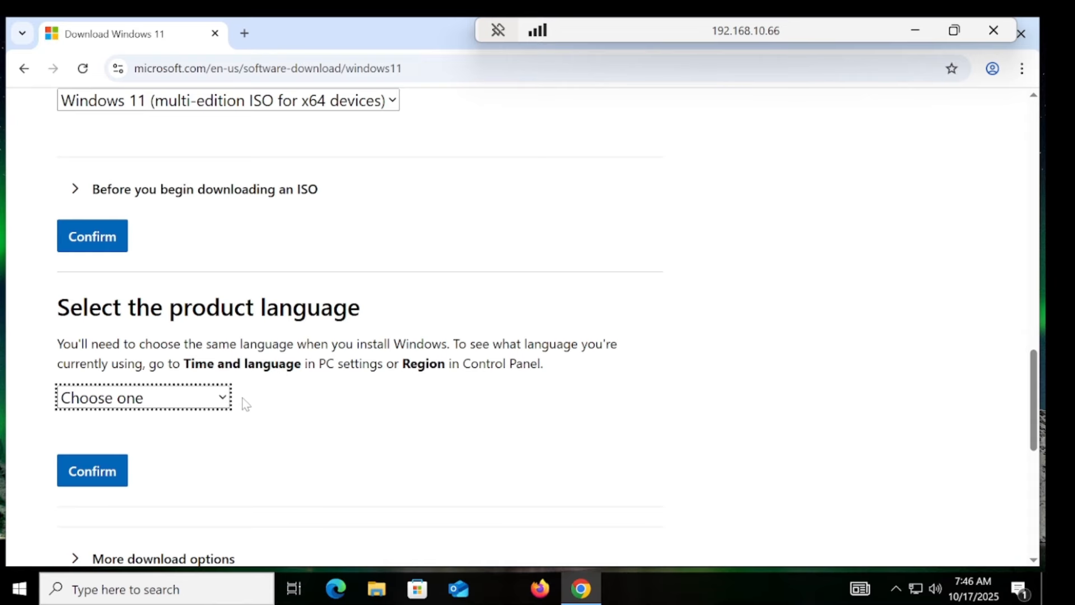
{"action": "left_click", "coordinate": [21, 600]}
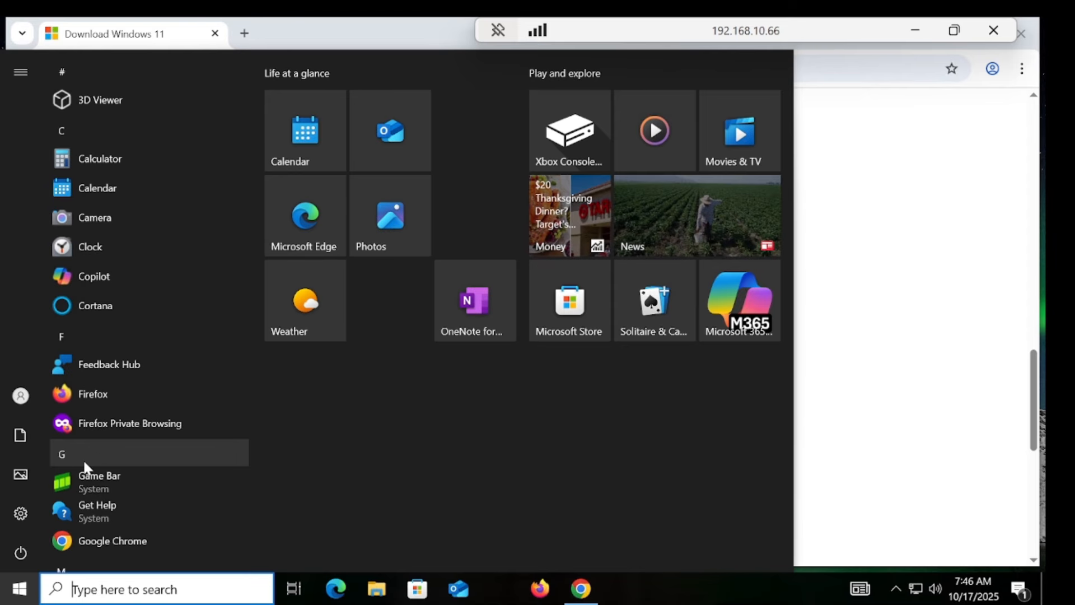
Step: Launch Command Prompt as administrator from the cmd search
{"action": "type", "text": "cmd"}
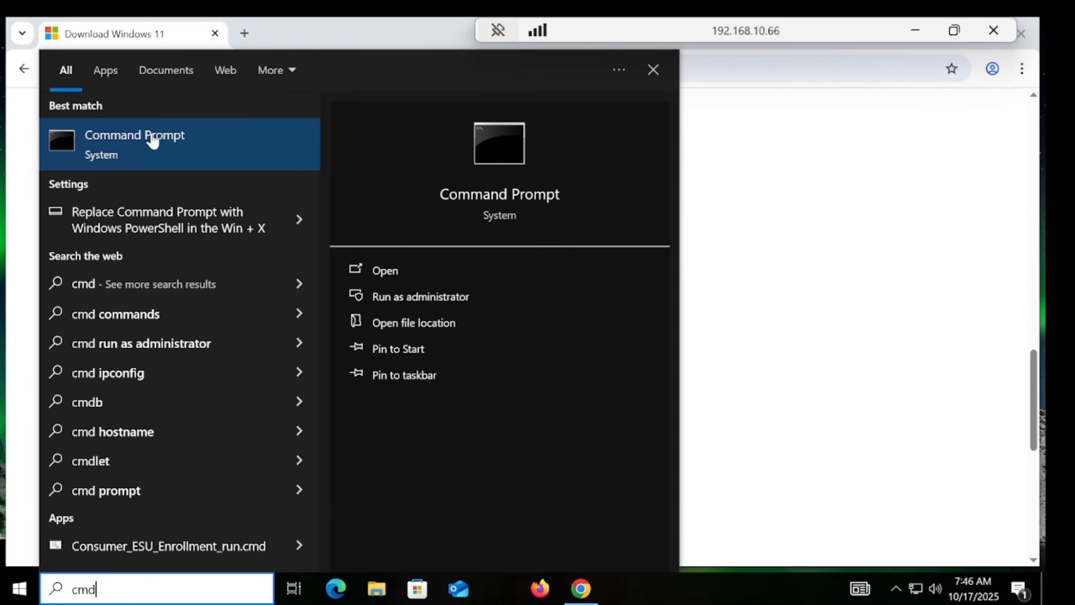
{"action": "right_click", "coordinate": [151, 136]}
{"action": "left_click", "coordinate": [185, 150]}
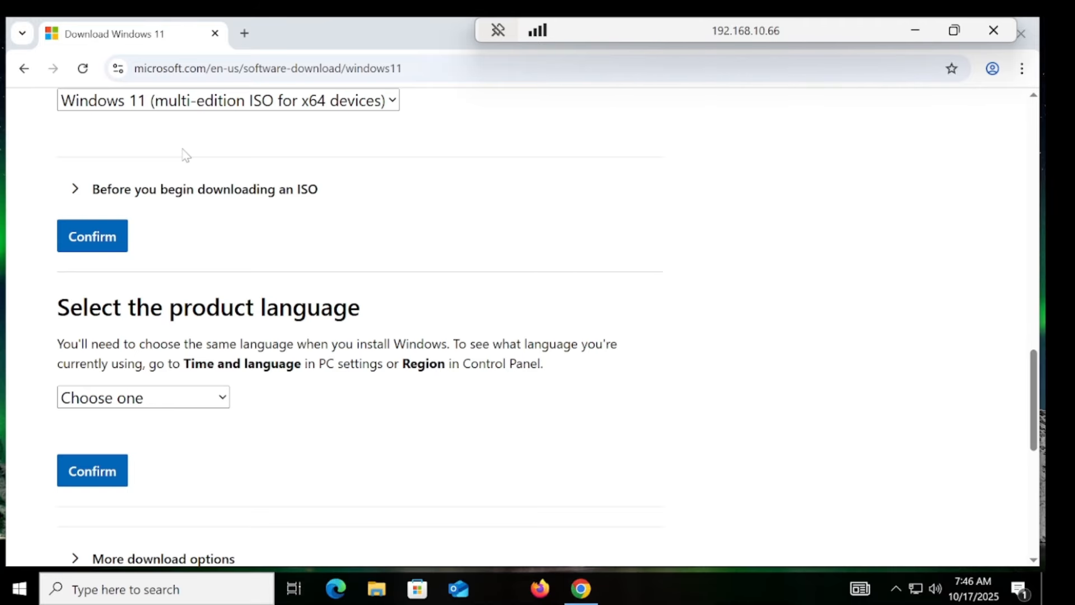
{"action": "left_click", "coordinate": [474, 406]}
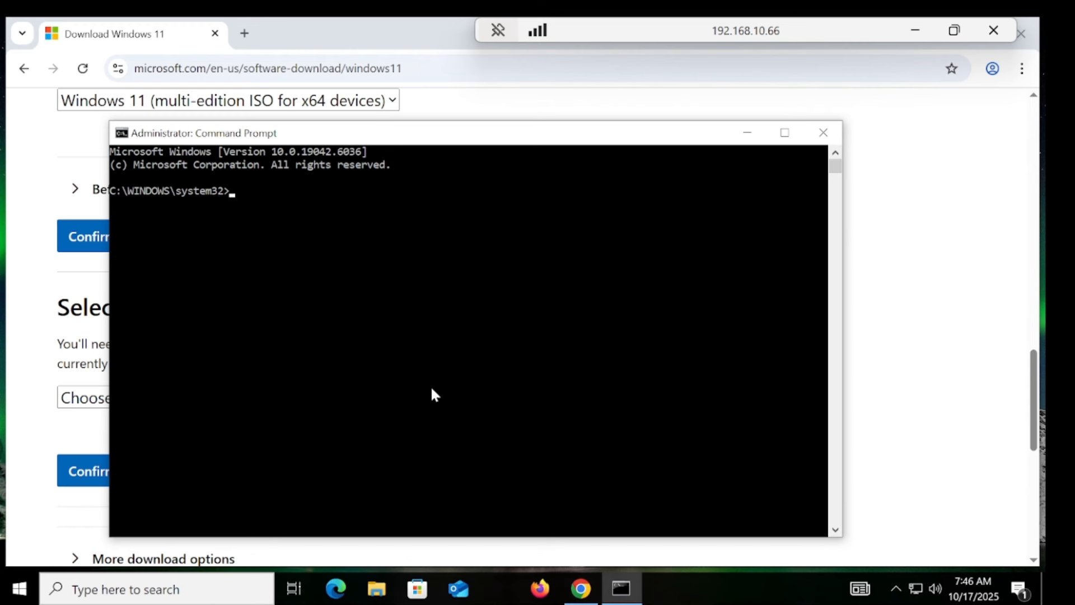
Step: Run 'dism /online /get-intl' to confirm en-US is installed, then close Command Prompt
{"action": "type", "text": "dism /online /get"}
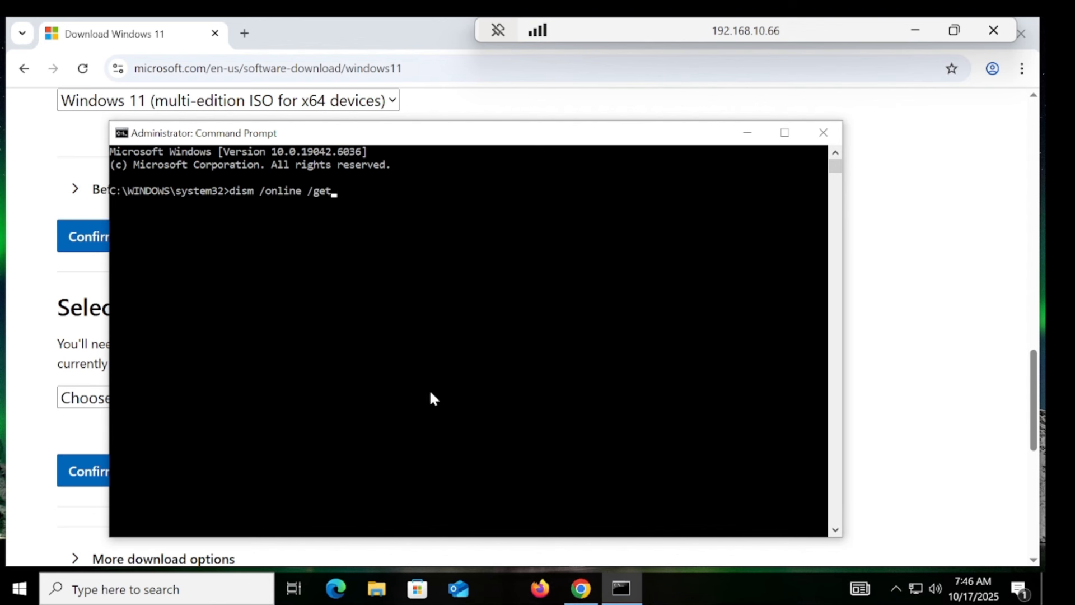
{"action": "type", "text": "-intl"}
{"action": "key", "text": "Return"}
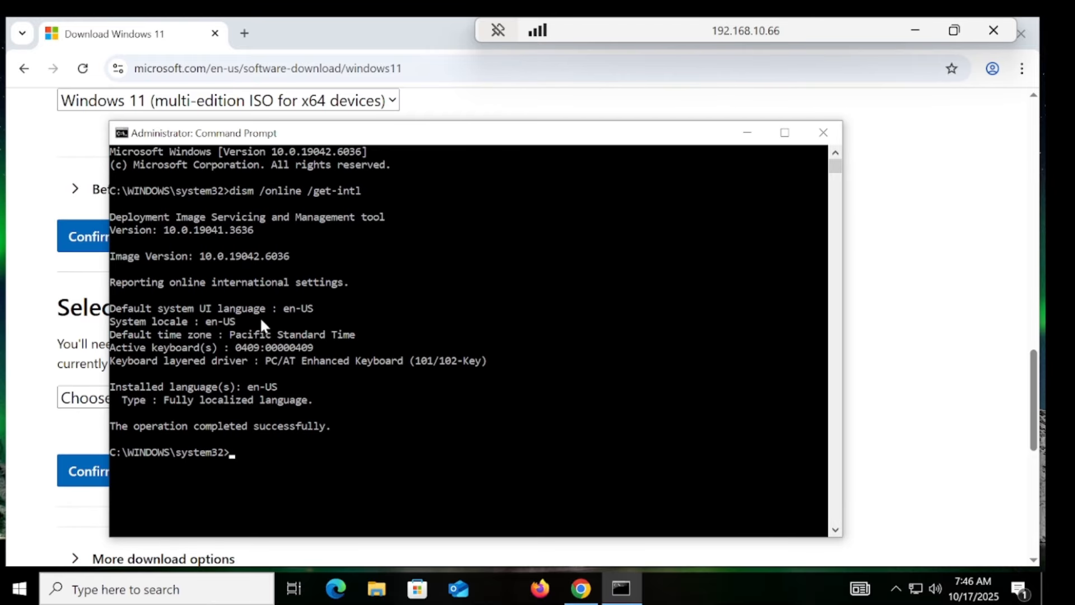
{"action": "left_click", "coordinate": [823, 133]}
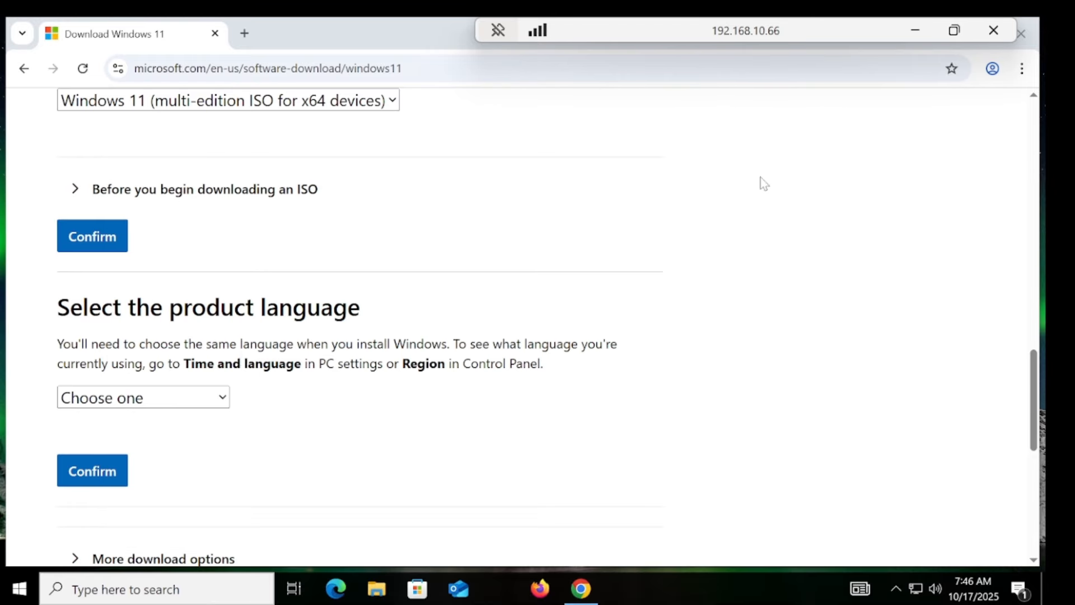
Step: Set and confirm English (United States) as the product language
{"action": "left_click", "coordinate": [170, 400]}
{"action": "left_click", "coordinate": [168, 290]}
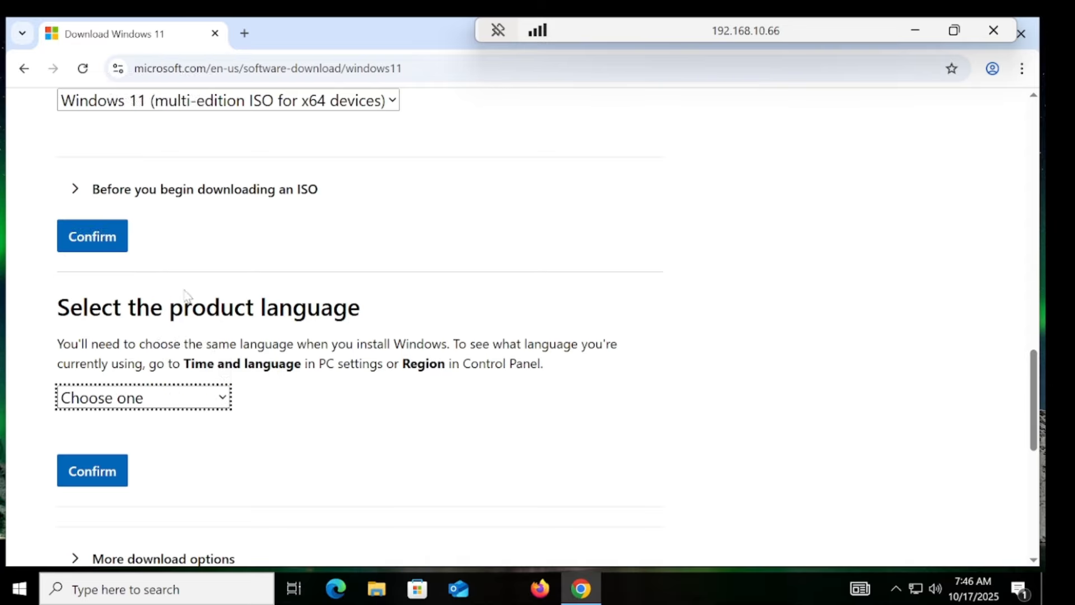
{"action": "left_click", "coordinate": [112, 473]}
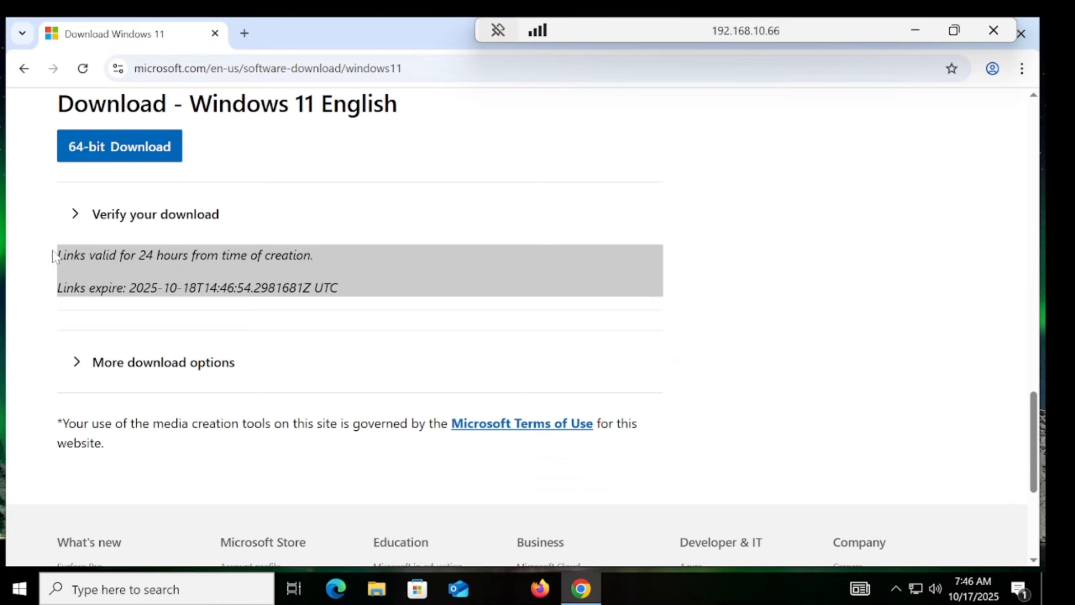
Step: Start the 64-bit Windows 11 ISO download, then pause it in Chrome's downloads
{"action": "left_click", "coordinate": [138, 150]}
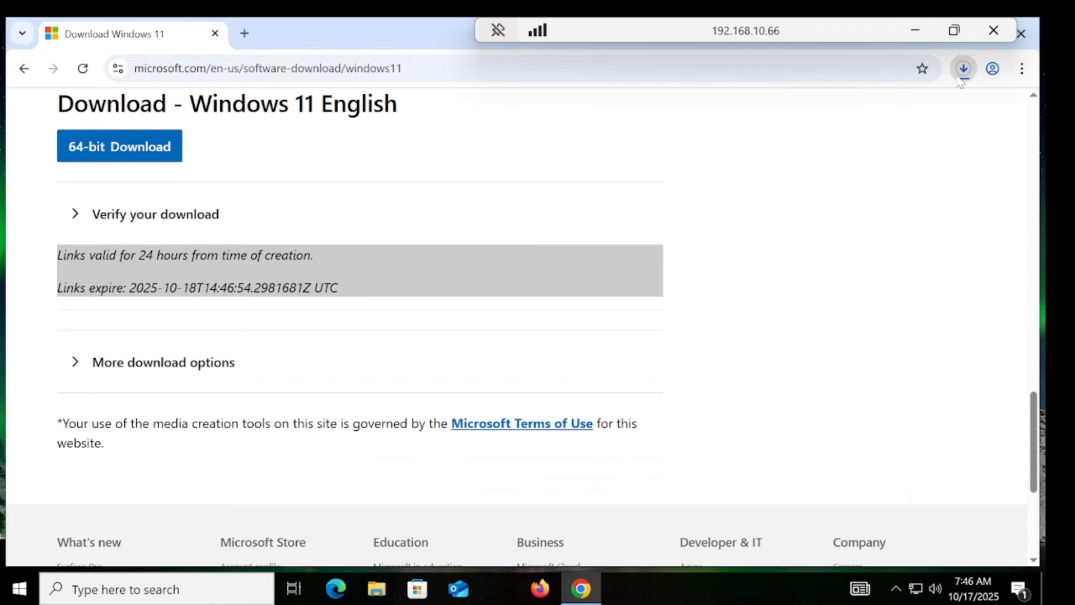
{"action": "mouse_move", "coordinate": [948, 144]}
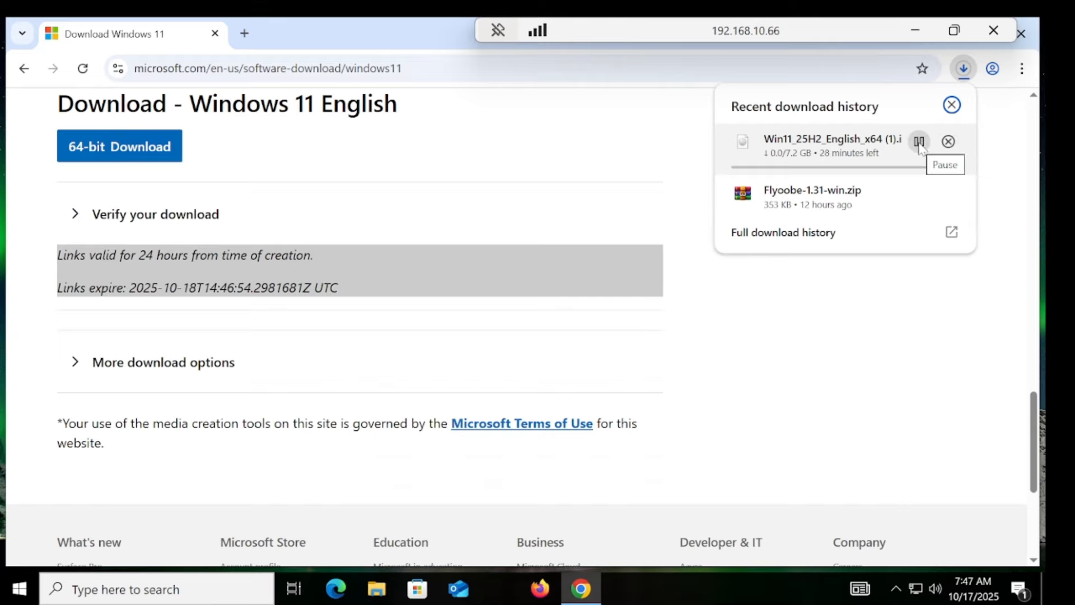
{"action": "left_click", "coordinate": [919, 142]}
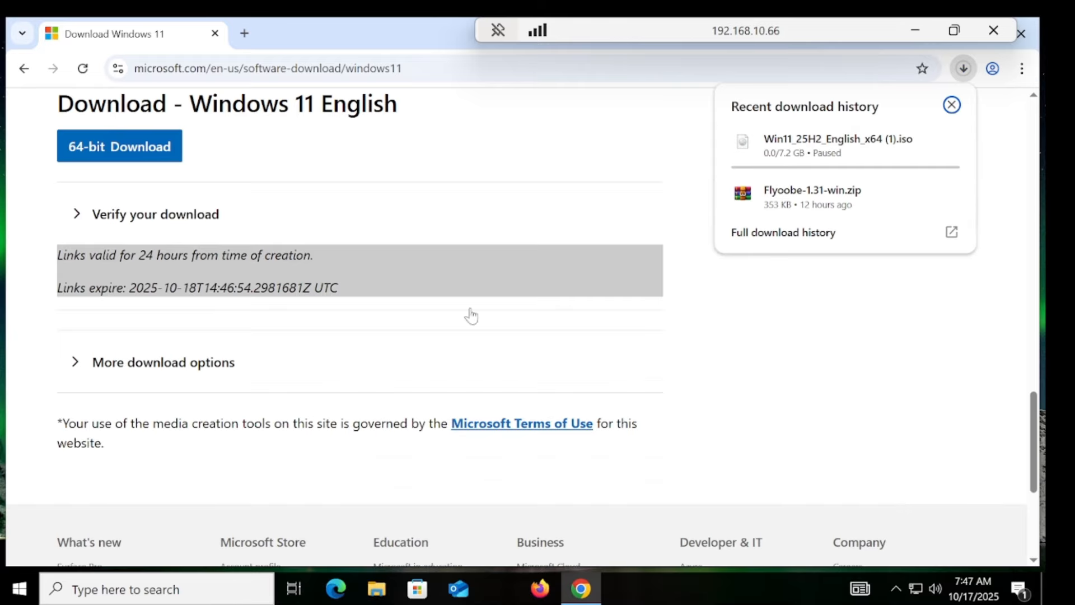
{"action": "left_click", "coordinate": [378, 589]}
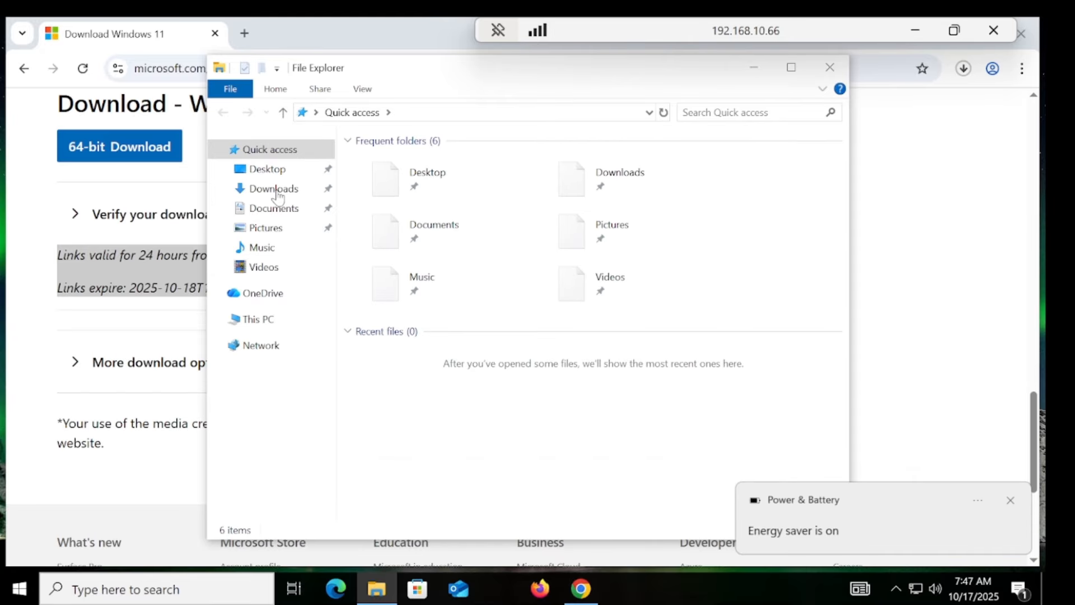
Step: Show the Downloads folder with the 7.20 GB Win11_25H2_English_x64 image and minimize Chrome
{"action": "left_click", "coordinate": [917, 32]}
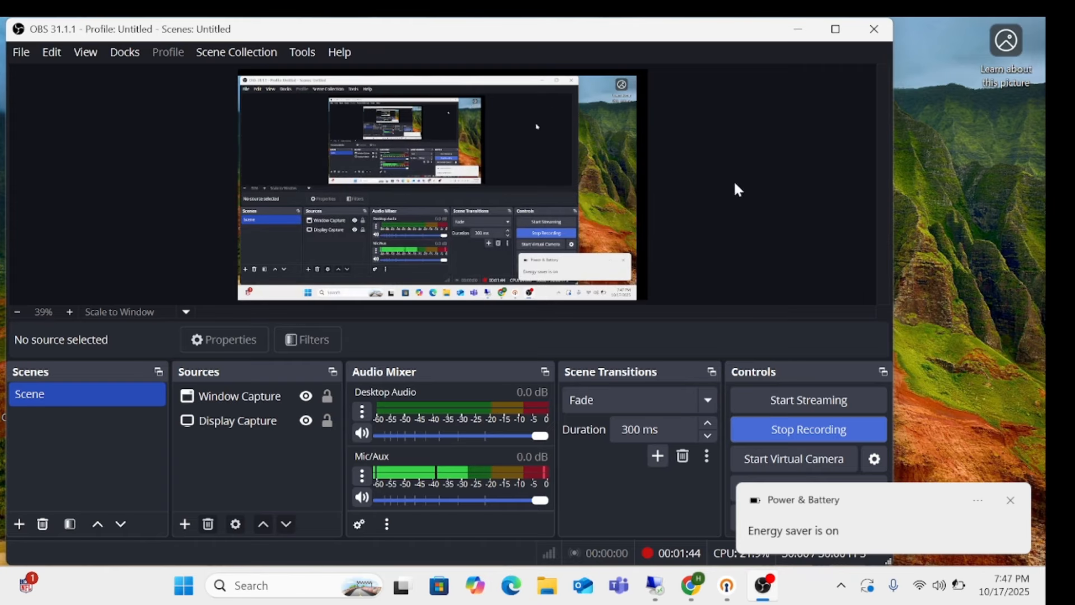
{"action": "left_click", "coordinate": [775, 432]}
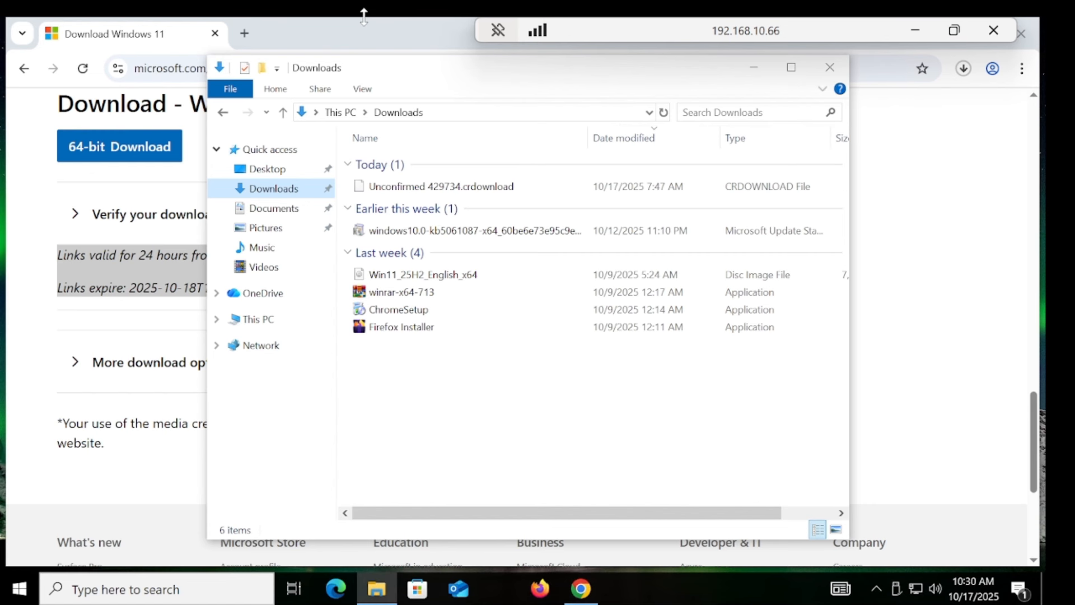
{"action": "left_click_drag", "start_coordinate": [829, 35], "coordinate": [708, 26]}
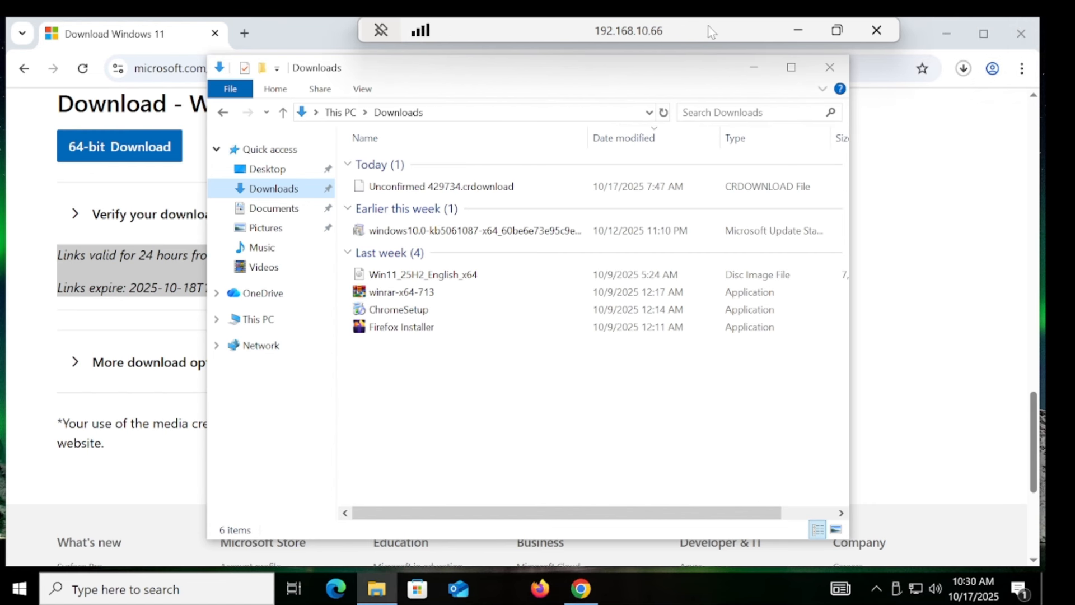
{"action": "left_click", "coordinate": [947, 34]}
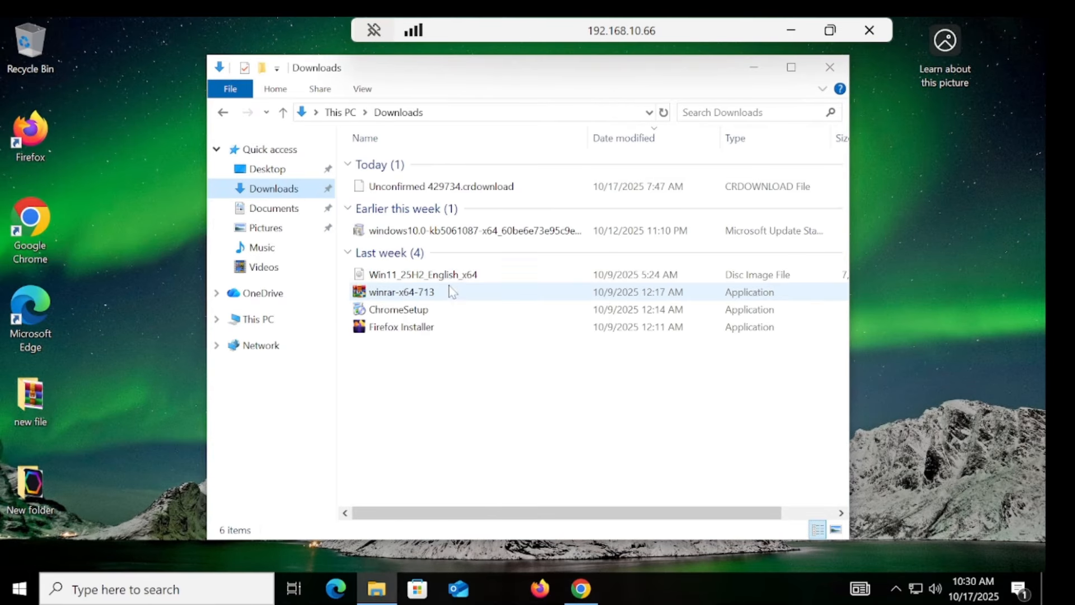
Step: Launch Computer Management via a 'computer' search and open Disk Management showing Disk 0
{"action": "left_click", "coordinate": [8, 597]}
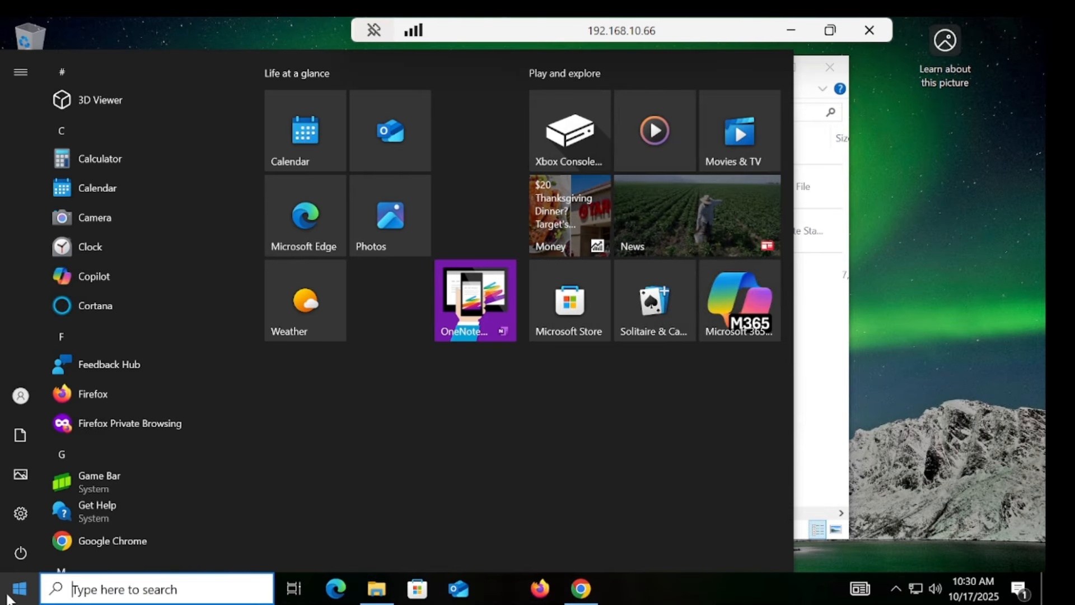
{"action": "type", "text": "computer"}
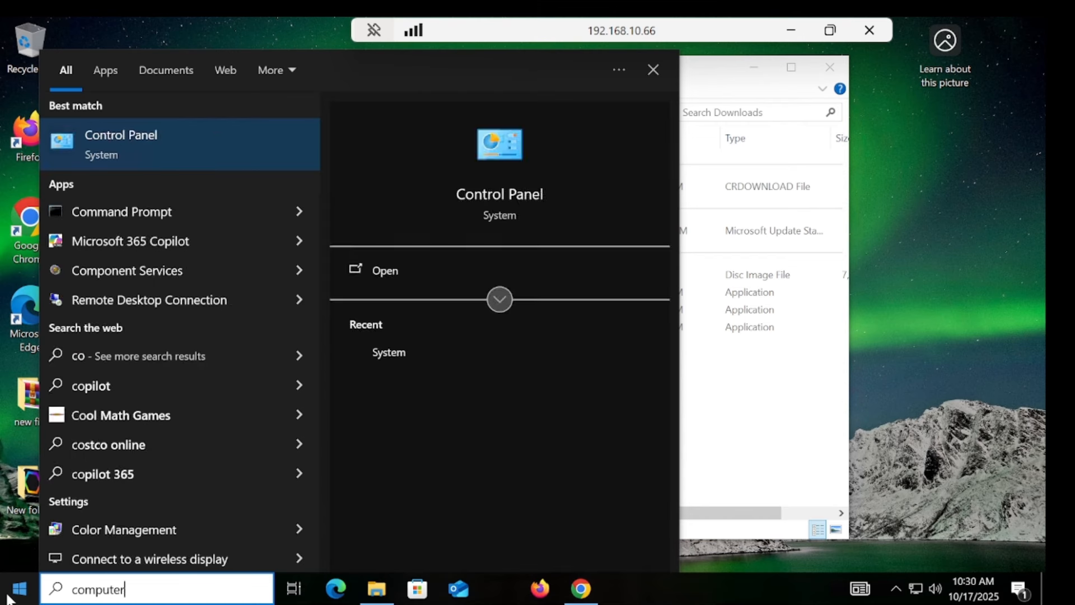
{"action": "key", "text": "Return"}
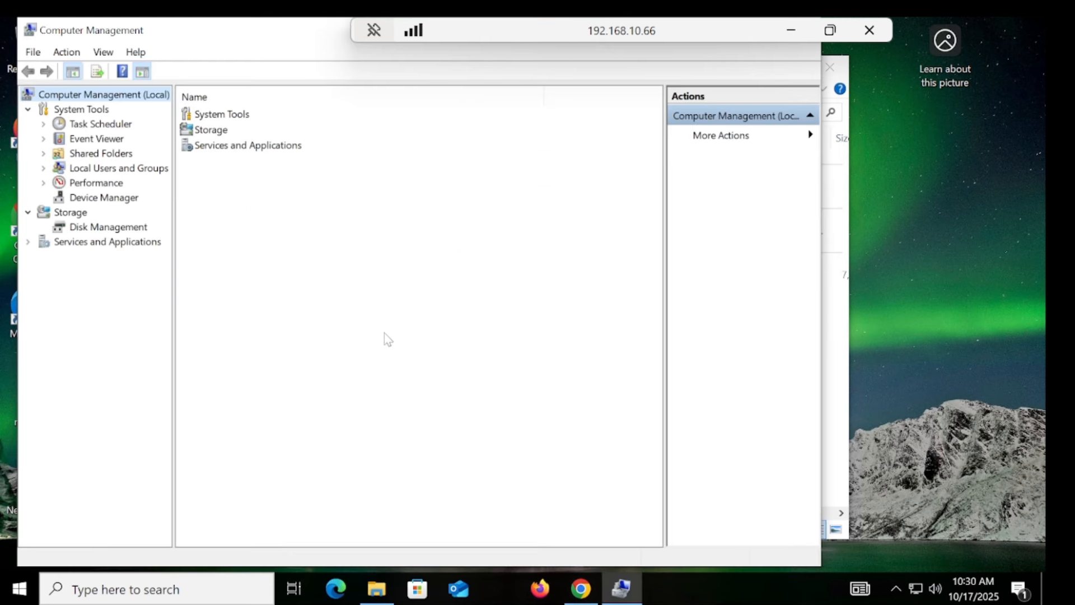
{"action": "left_click", "coordinate": [111, 227]}
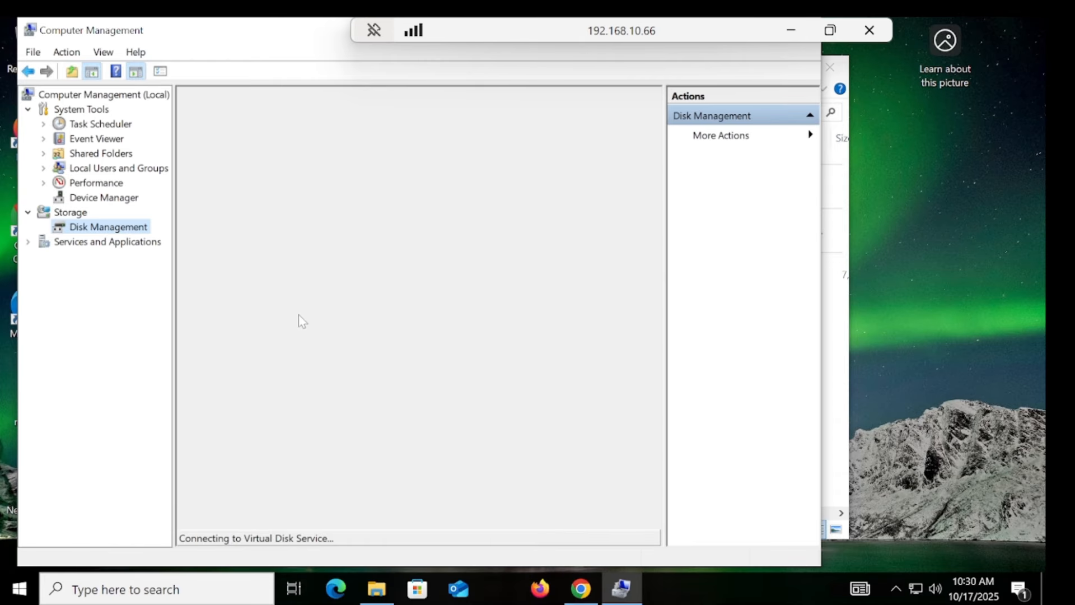
{"action": "left_click", "coordinate": [830, 30]}
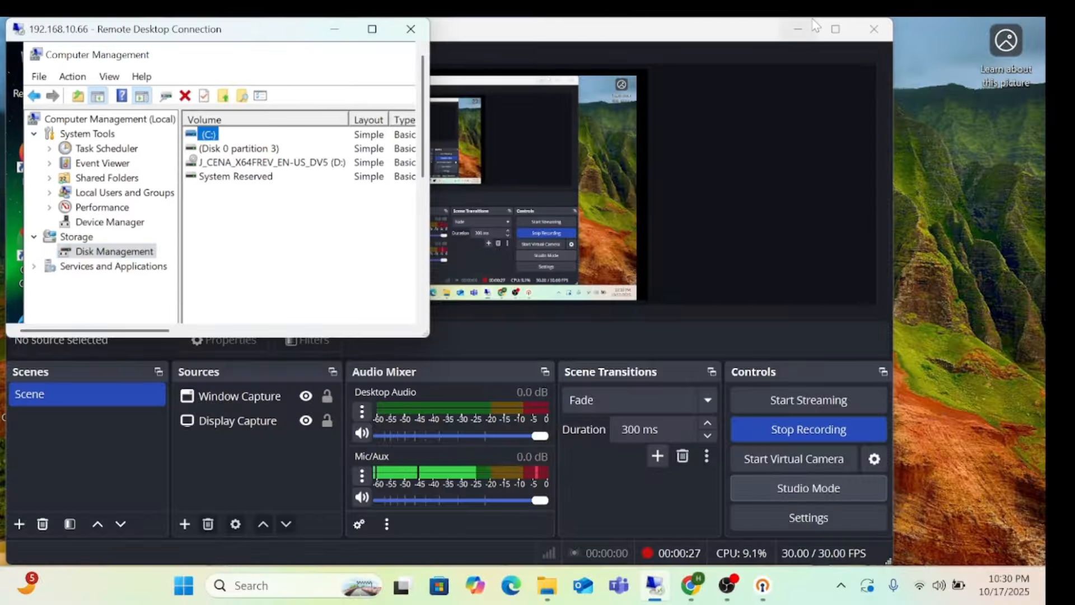
{"action": "left_click", "coordinate": [372, 29]}
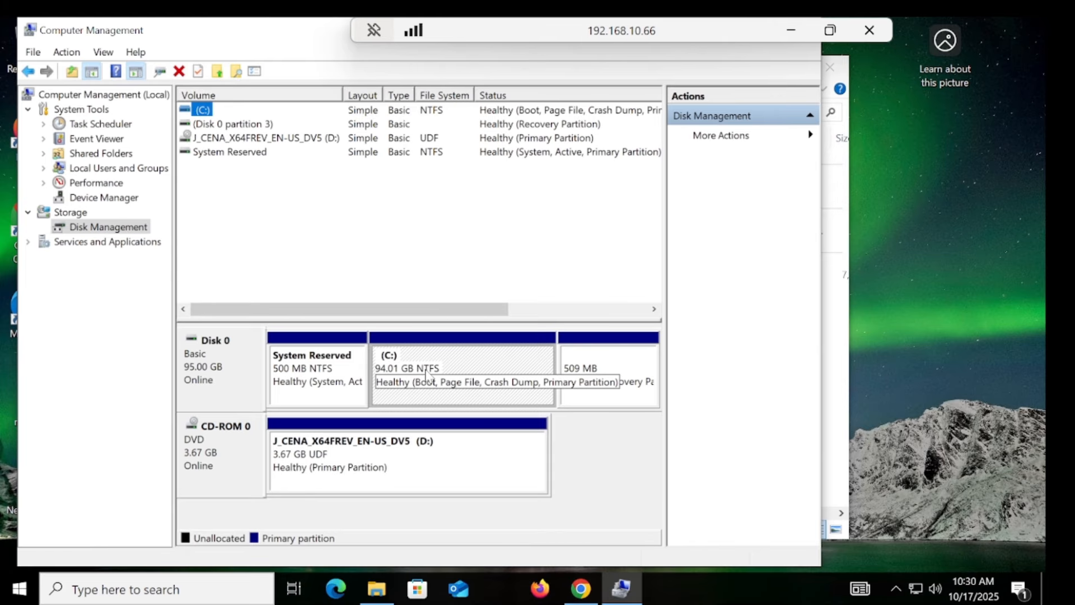
Step: Shrink C: by 10240 MB to 84.01 GB, leaving 10.00 GB unallocated
{"action": "right_click", "coordinate": [450, 385]}
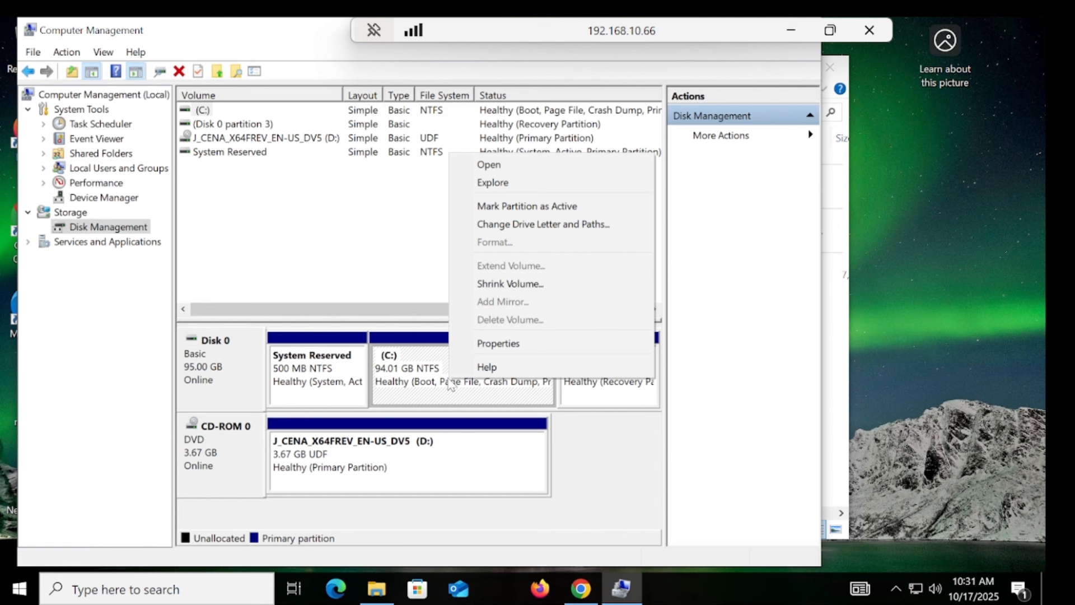
{"action": "left_click", "coordinate": [509, 285]}
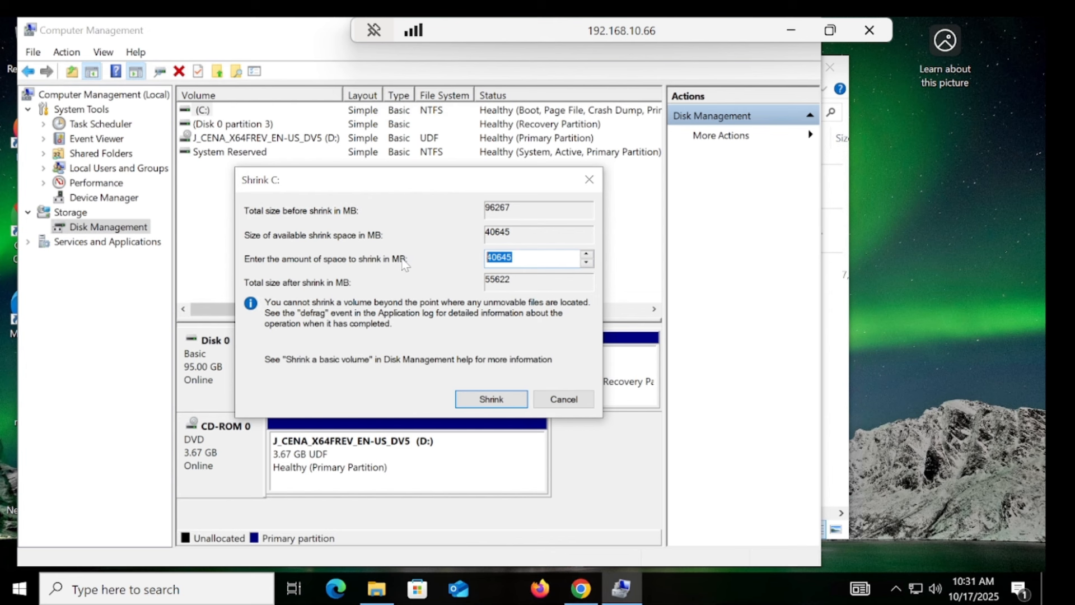
{"action": "type", "text": "10240"}
{"action": "left_click", "coordinate": [503, 402]}
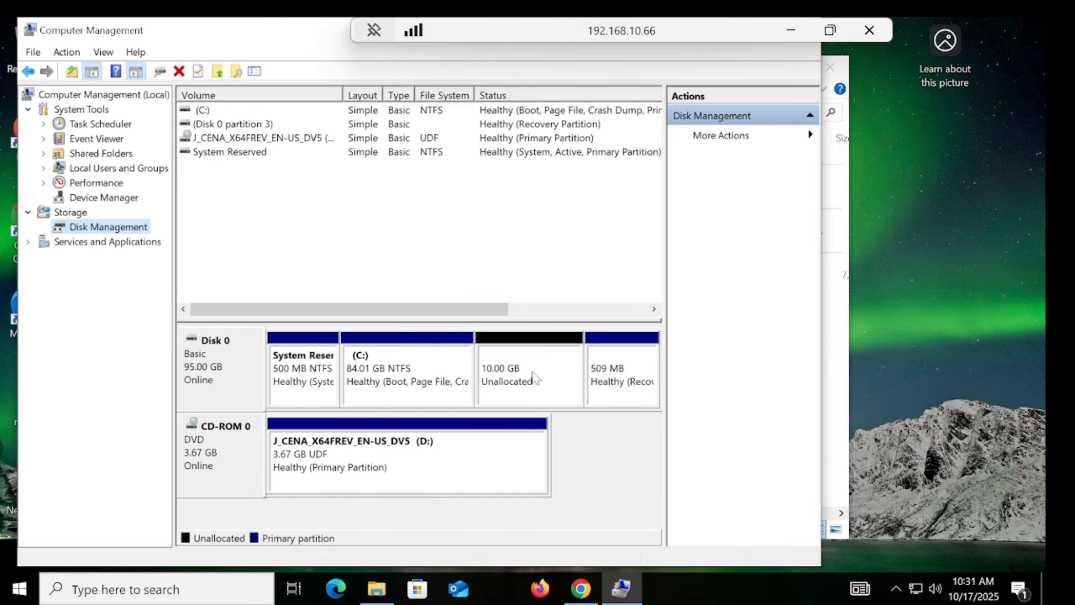
{"action": "right_click", "coordinate": [534, 376]}
Step: Create a 10 GB NTFS simple volume labelled USB with drive letter E: in the unallocated space
{"action": "left_click", "coordinate": [570, 384]}
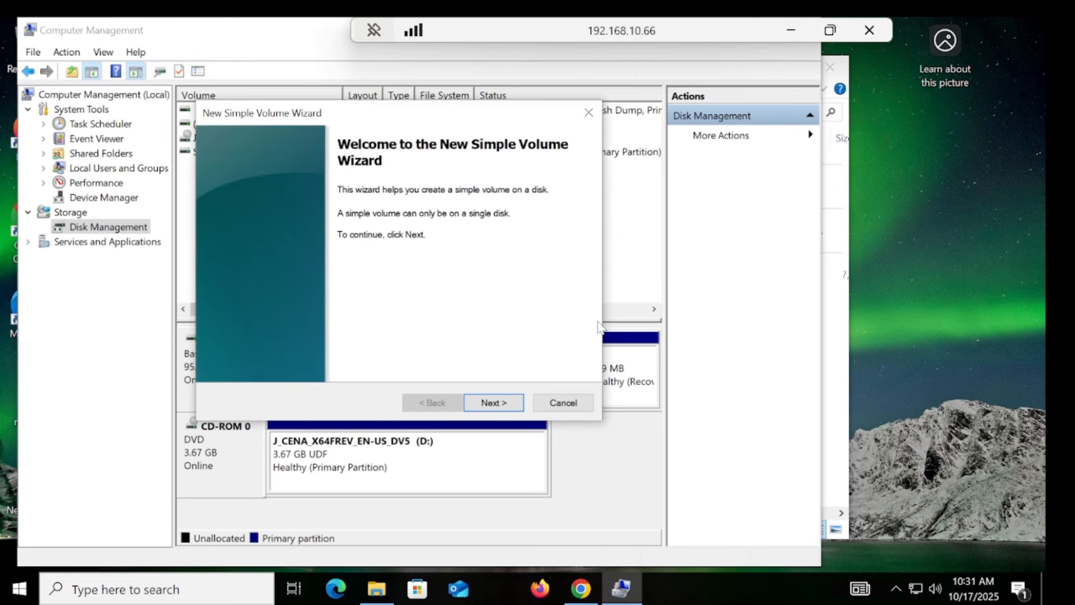
{"action": "left_click", "coordinate": [492, 403]}
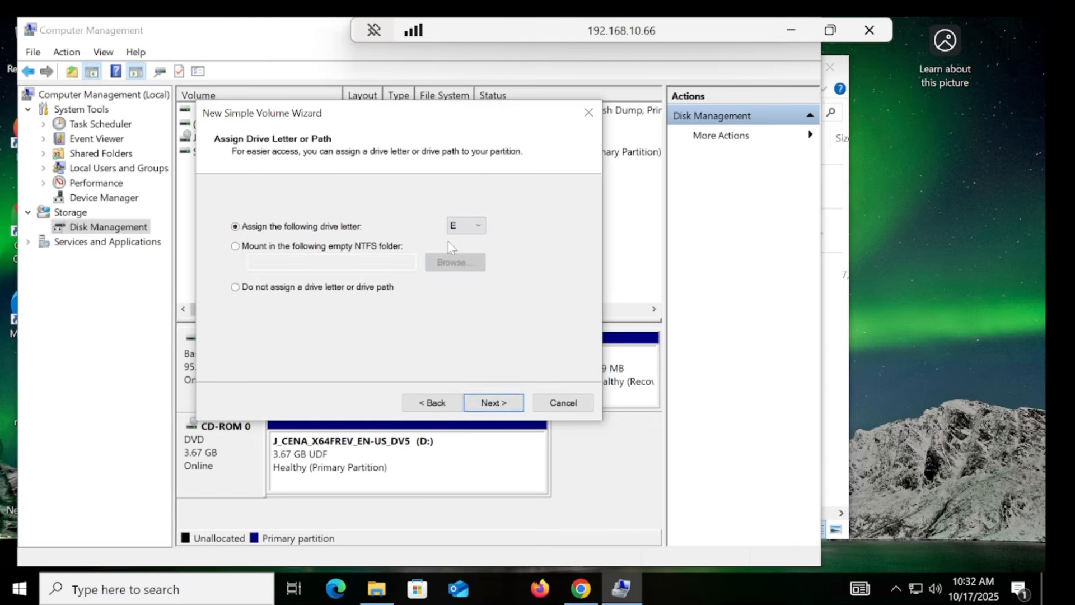
{"action": "left_click", "coordinate": [500, 402]}
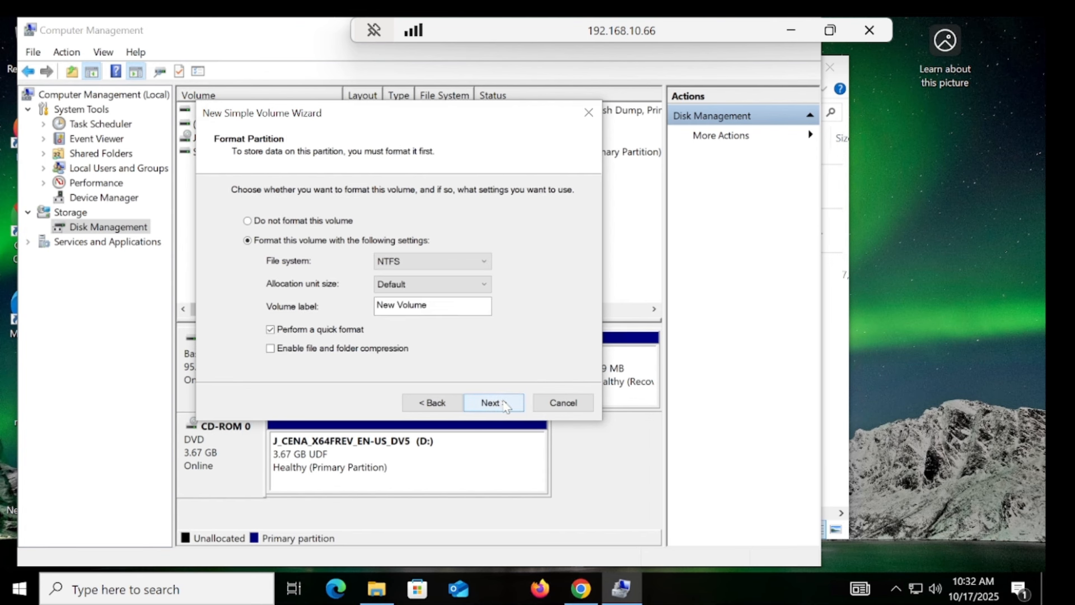
{"action": "left_click_drag", "start_coordinate": [427, 305], "coordinate": [376, 305]}
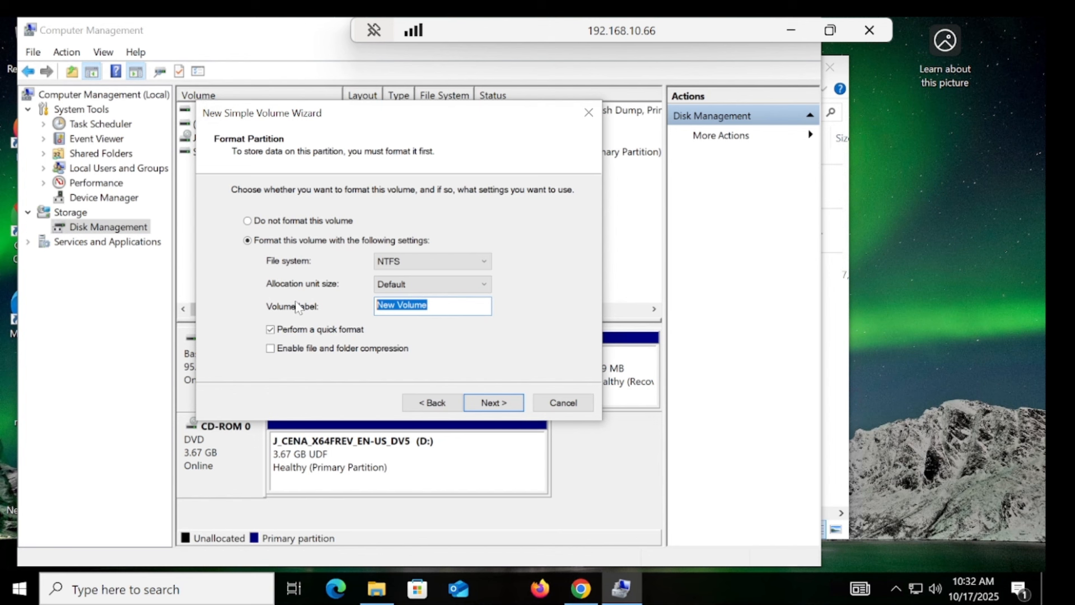
{"action": "type", "text": "USB"}
{"action": "left_click", "coordinate": [509, 401]}
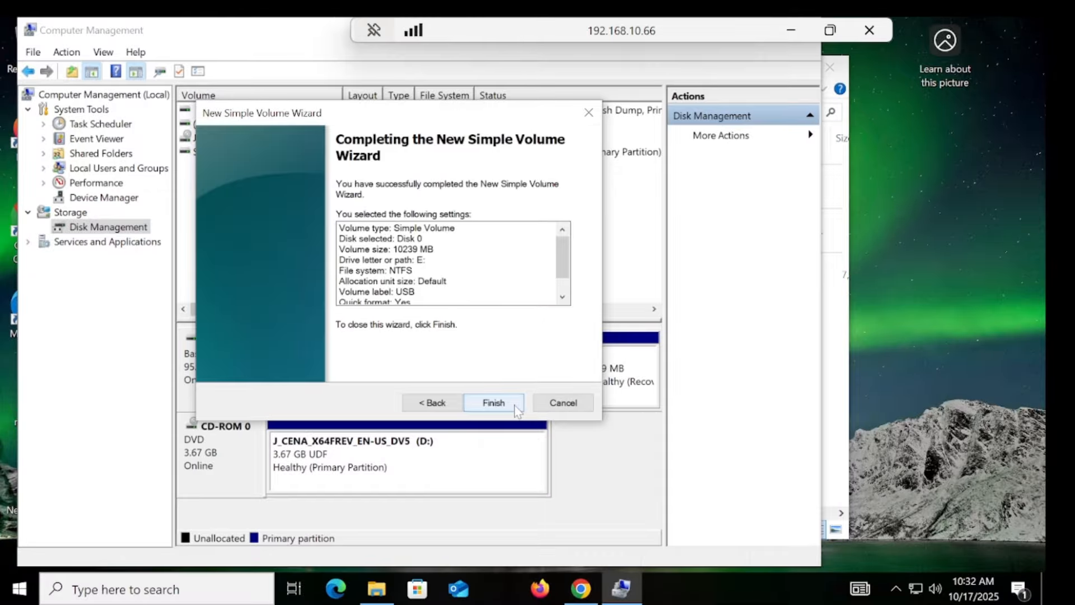
{"action": "left_click", "coordinate": [506, 402]}
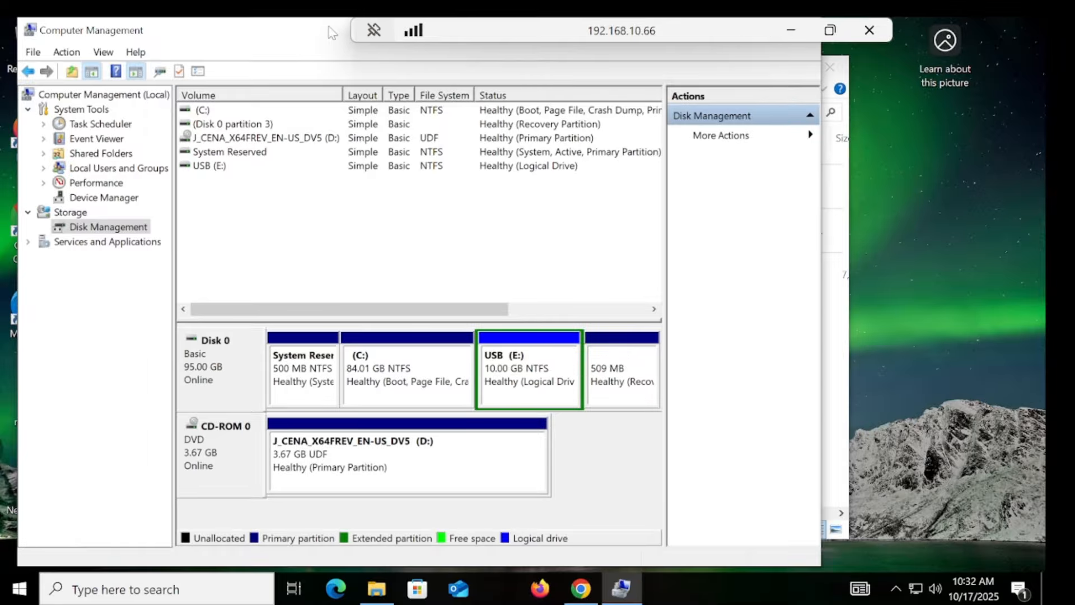
{"action": "left_click_drag", "start_coordinate": [364, 62], "coordinate": [428, 78]}
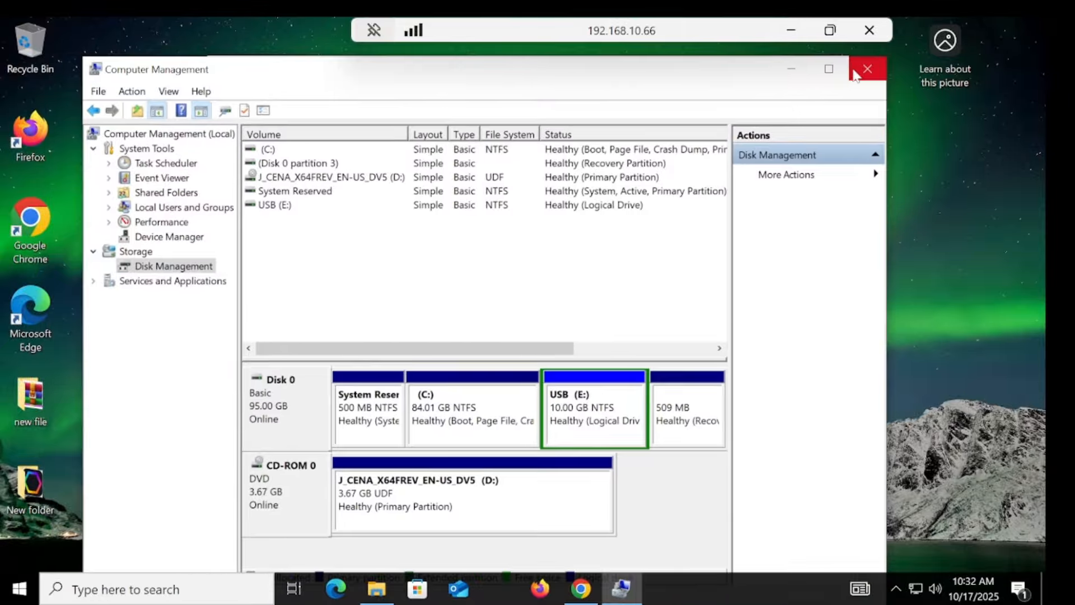
Step: Close Computer Management and mount the Windows 11 ISO from Downloads
{"action": "left_click", "coordinate": [865, 70]}
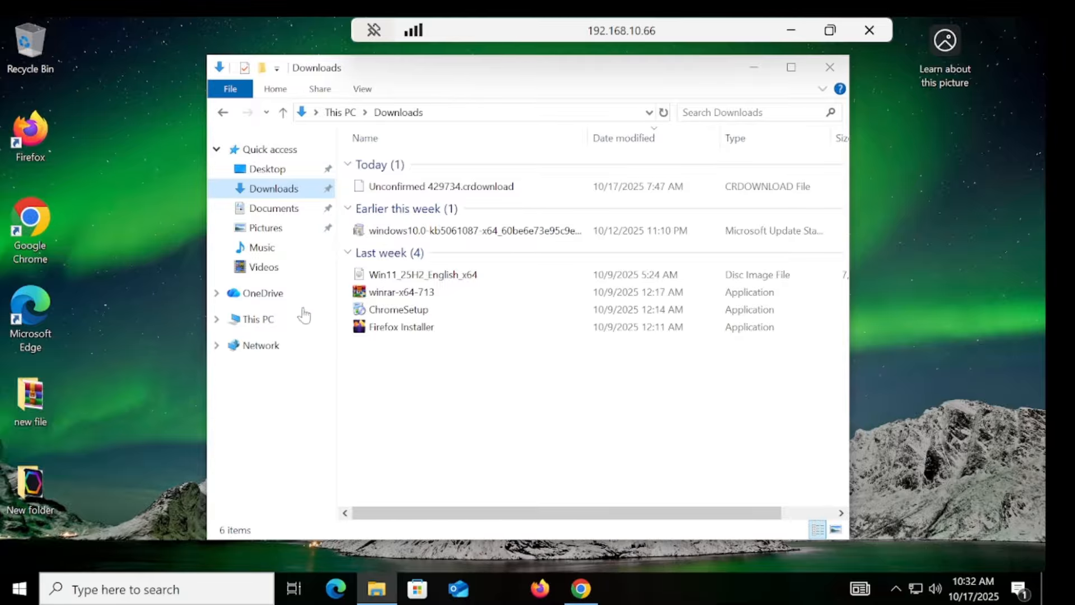
{"action": "right_click", "coordinate": [415, 283]}
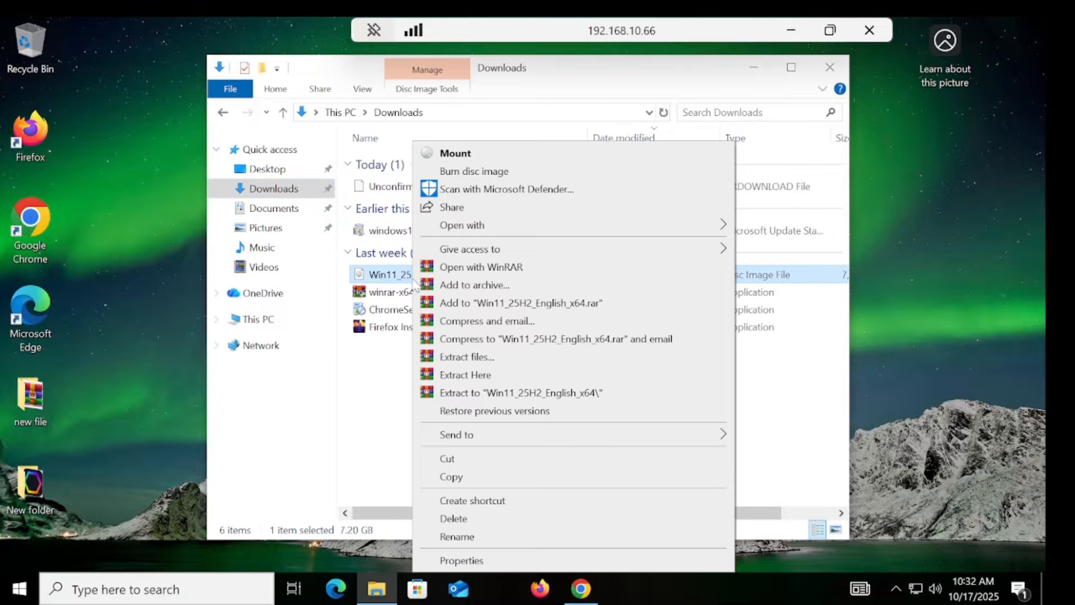
{"action": "left_click", "coordinate": [461, 153]}
{"action": "left_click", "coordinate": [564, 322]}
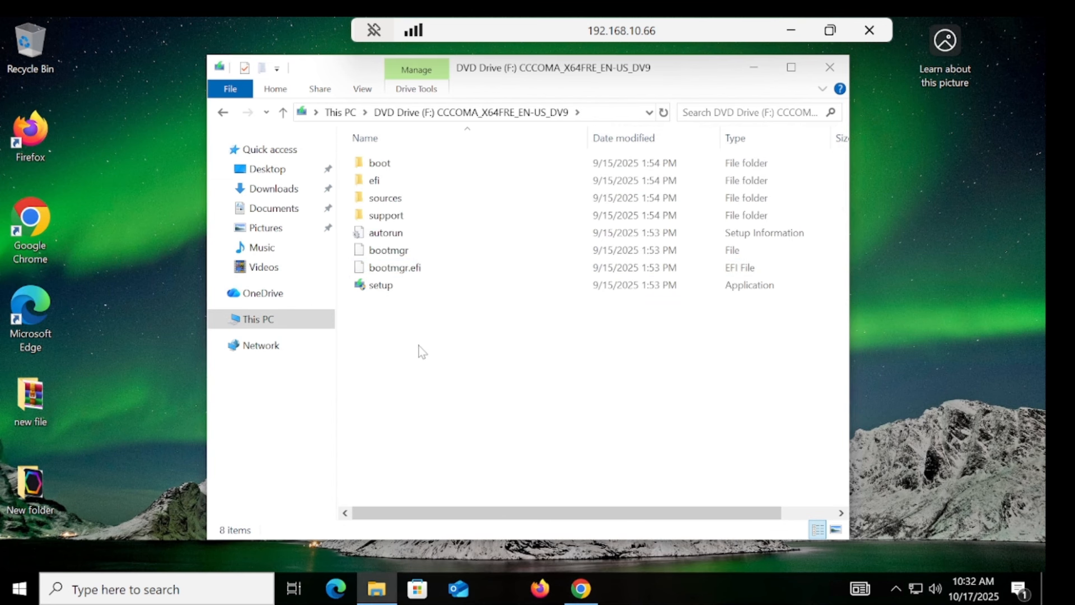
Step: Copy all files from the mounted DVD Drive (F:) and paste them onto USB (E:)
{"action": "left_click_drag", "start_coordinate": [420, 344], "coordinate": [460, 163]}
{"action": "right_click", "coordinate": [418, 196]}
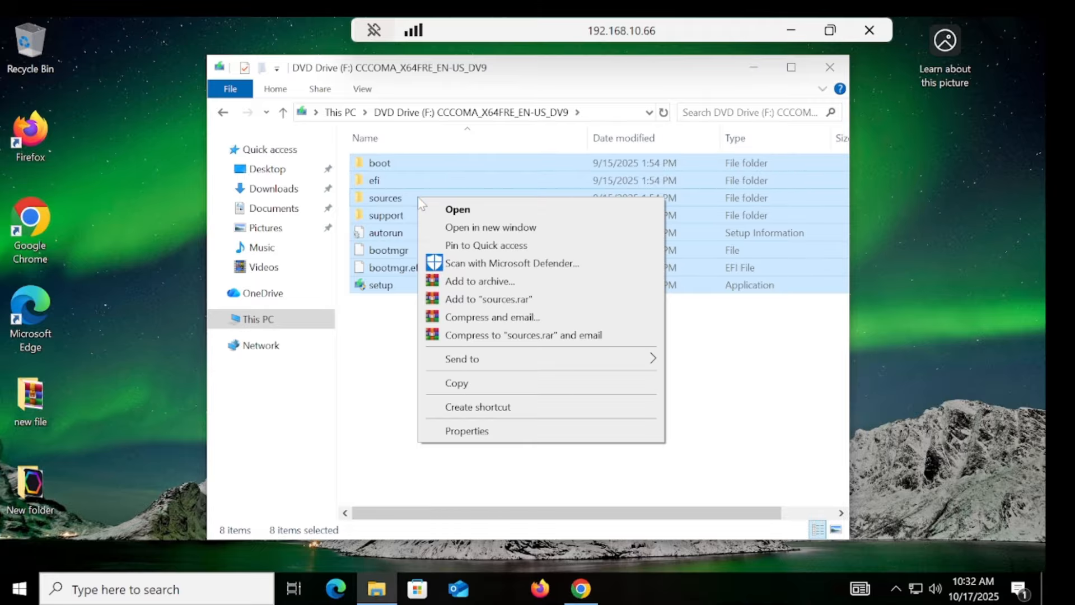
{"action": "left_click", "coordinate": [467, 384]}
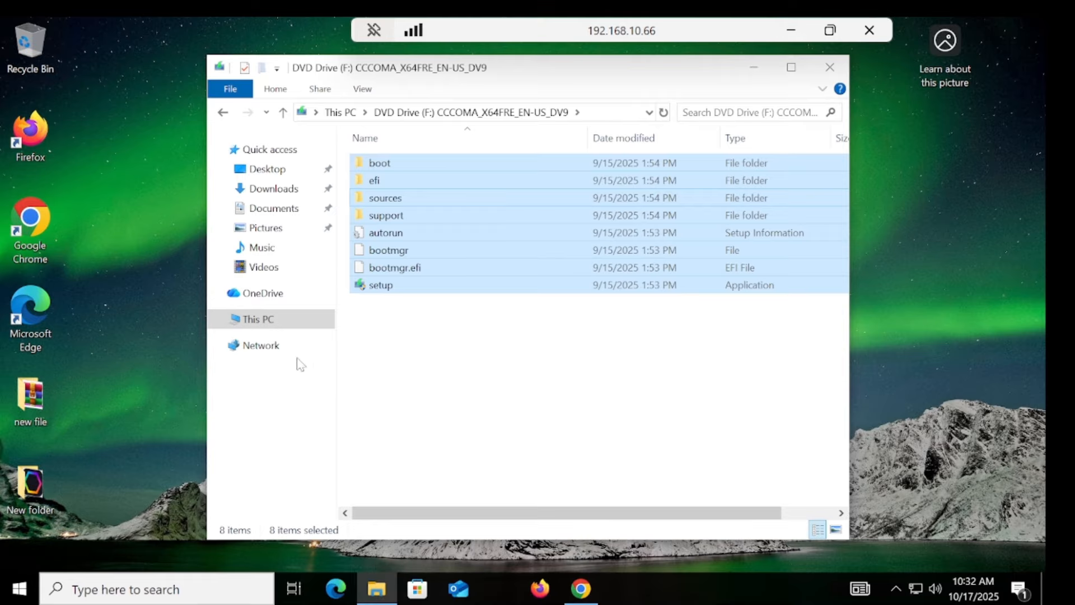
{"action": "left_click", "coordinate": [238, 320]}
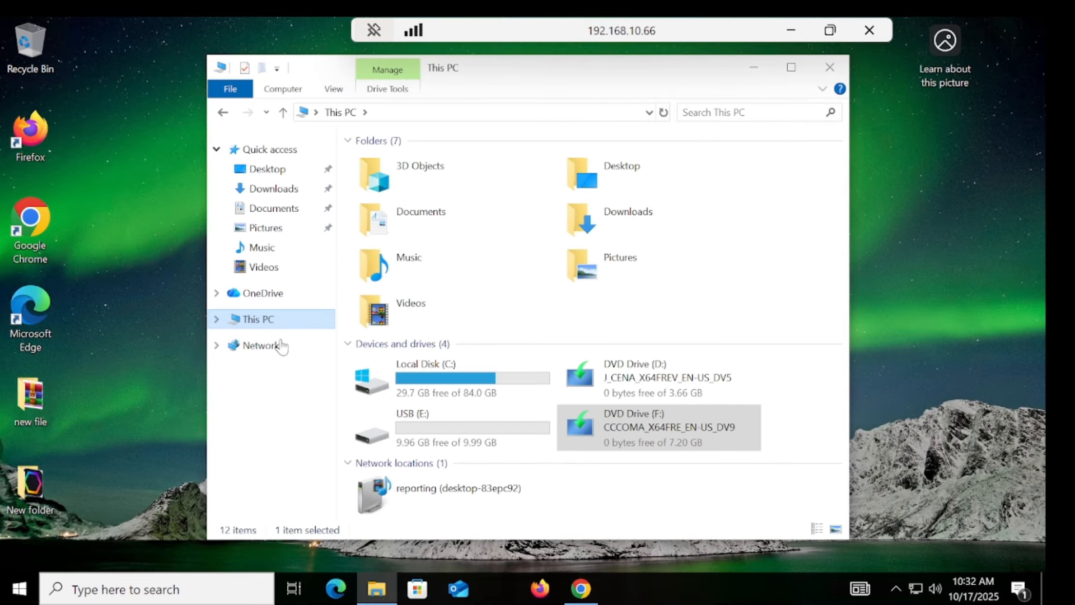
{"action": "double_click", "coordinate": [475, 444]}
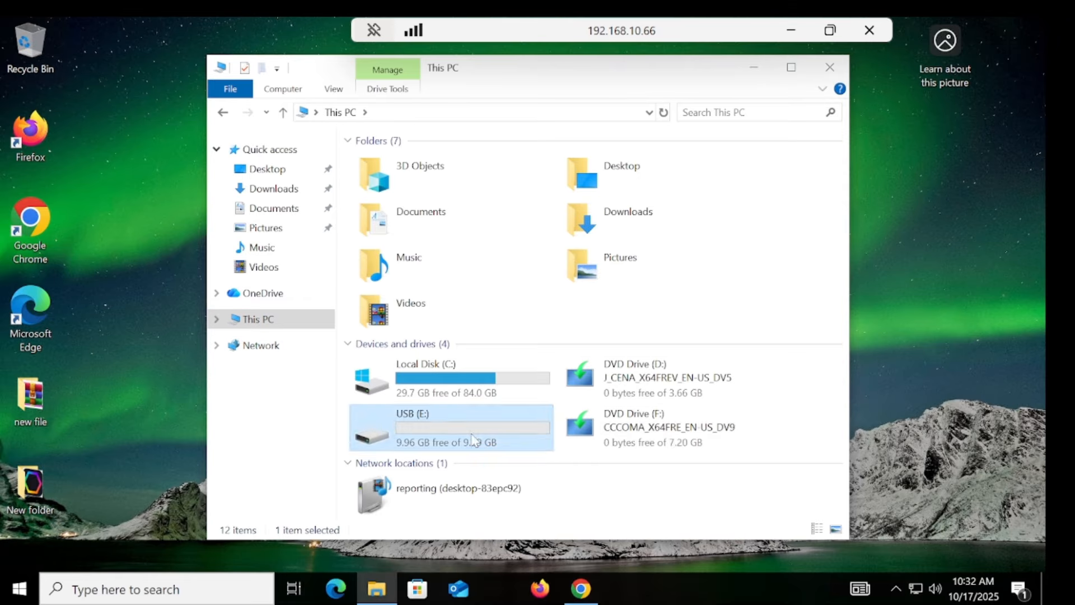
{"action": "right_click", "coordinate": [414, 223]}
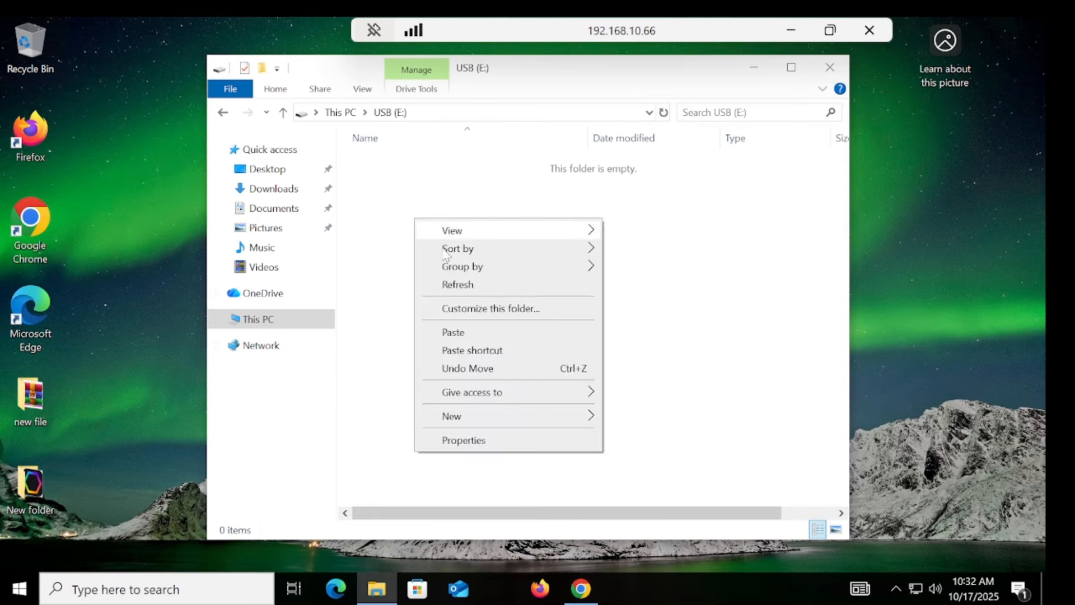
{"action": "left_click", "coordinate": [456, 331]}
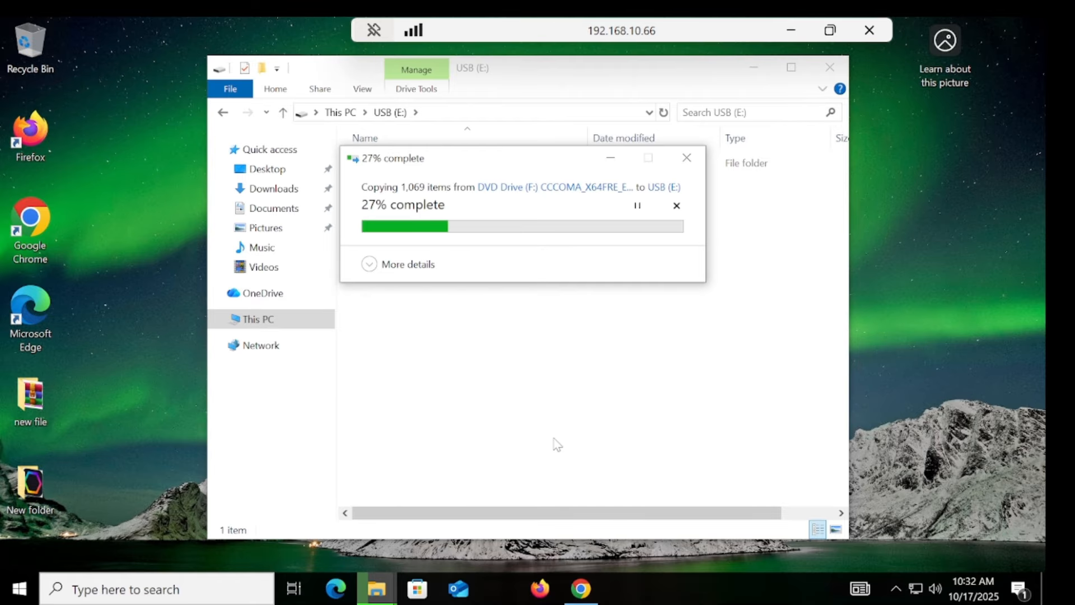
{"action": "left_click", "coordinate": [587, 589]}
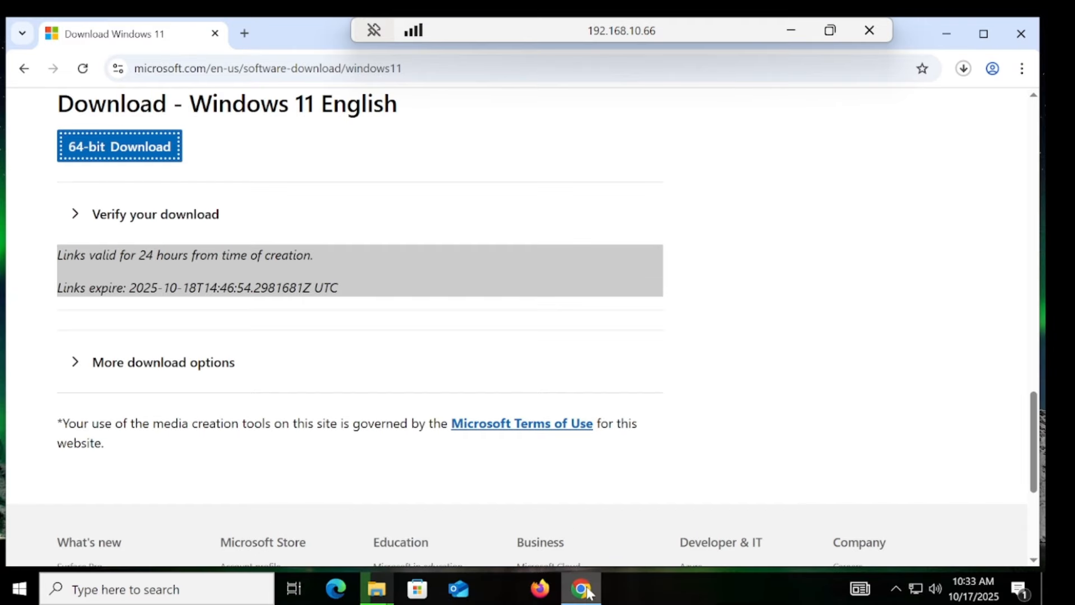
Step: Search for easybcd in a new tab and reach the free non-commercial download registration page
{"action": "left_click", "coordinate": [245, 33]}
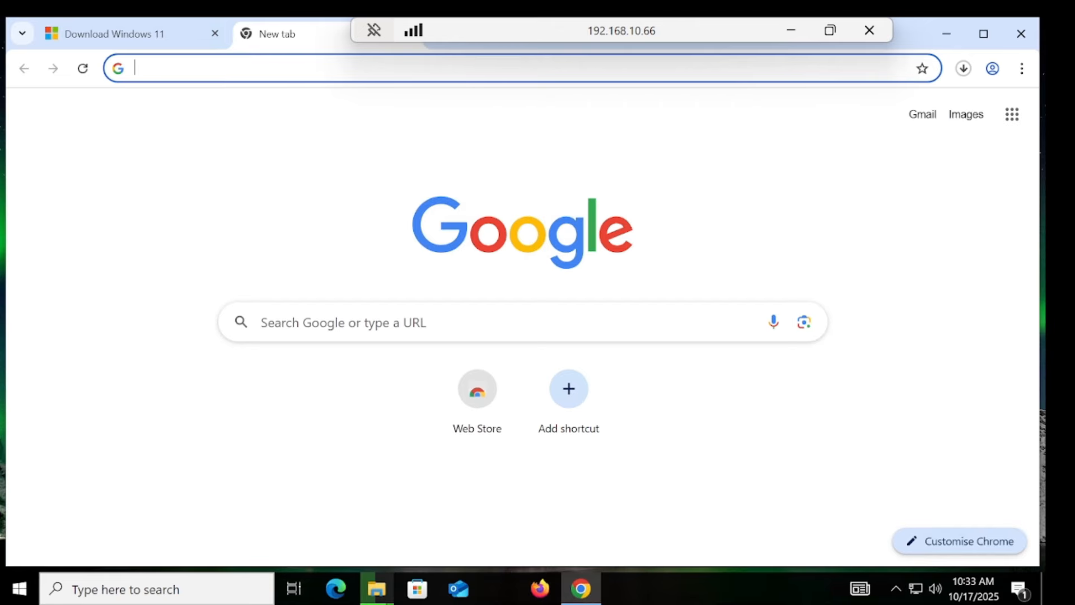
{"action": "type", "text": "easyb"}
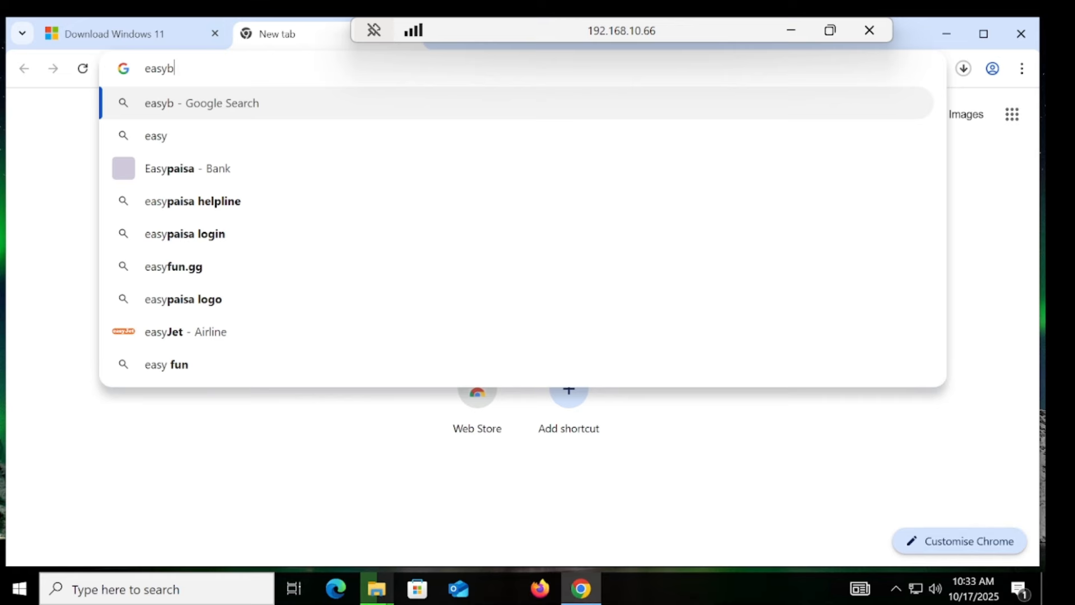
{"action": "type", "text": "cd"}
{"action": "key", "text": "Return"}
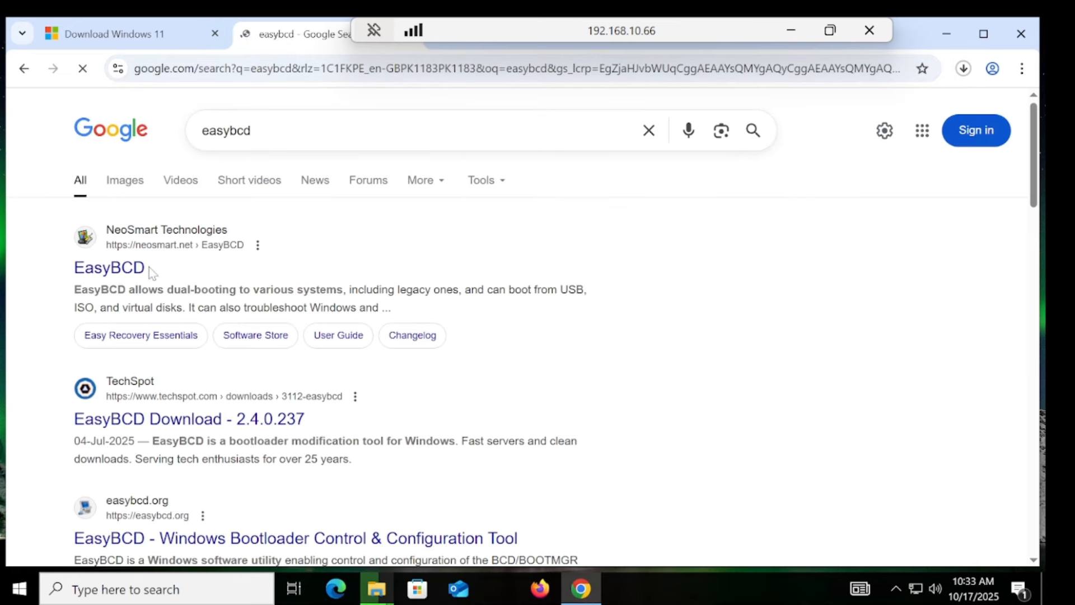
{"action": "left_click", "coordinate": [133, 271]}
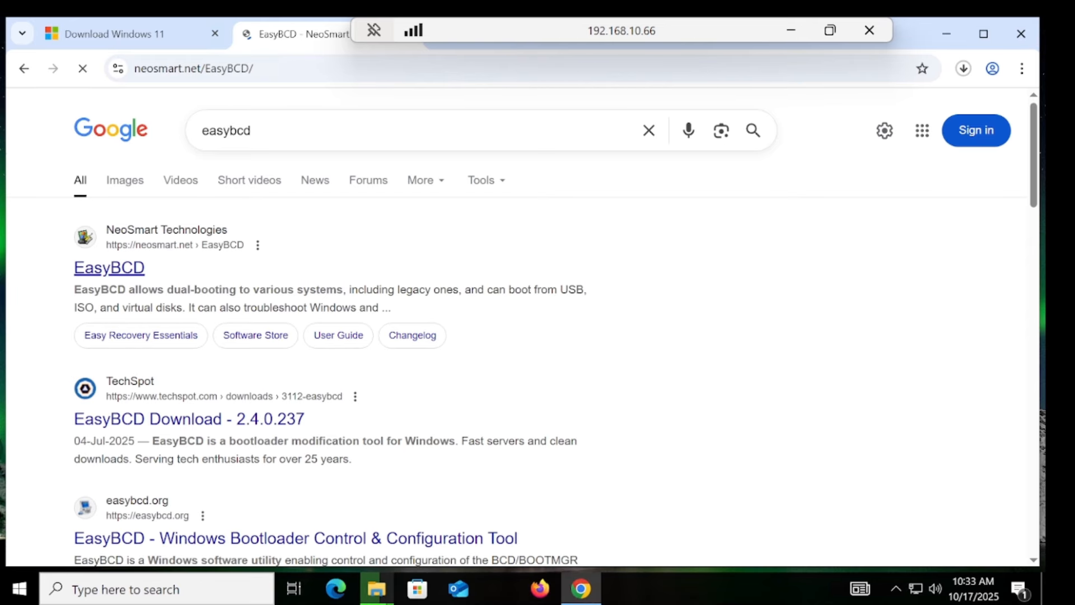
{"action": "scroll", "coordinate": [1036, 232], "scroll_direction": "down", "scroll_amount": 4}
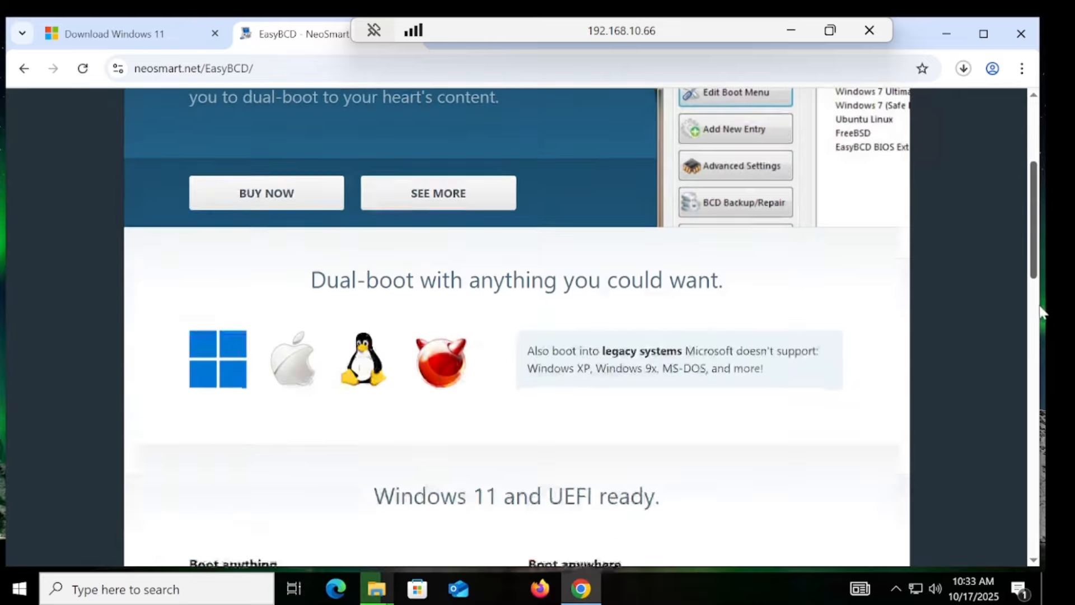
{"action": "scroll", "coordinate": [1042, 312], "scroll_direction": "down", "scroll_amount": 12}
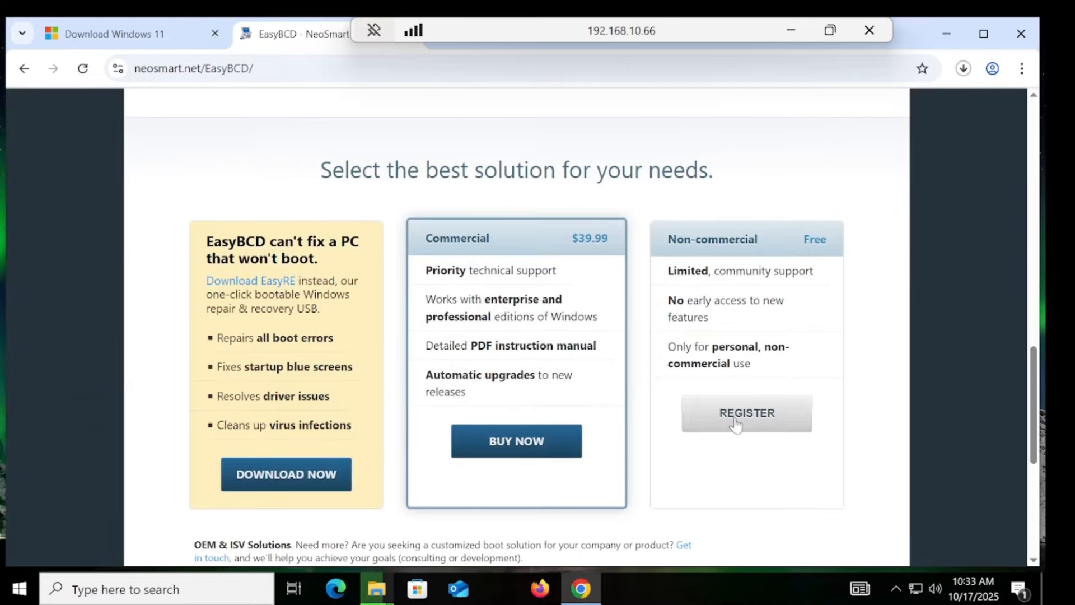
{"action": "left_click", "coordinate": [735, 424]}
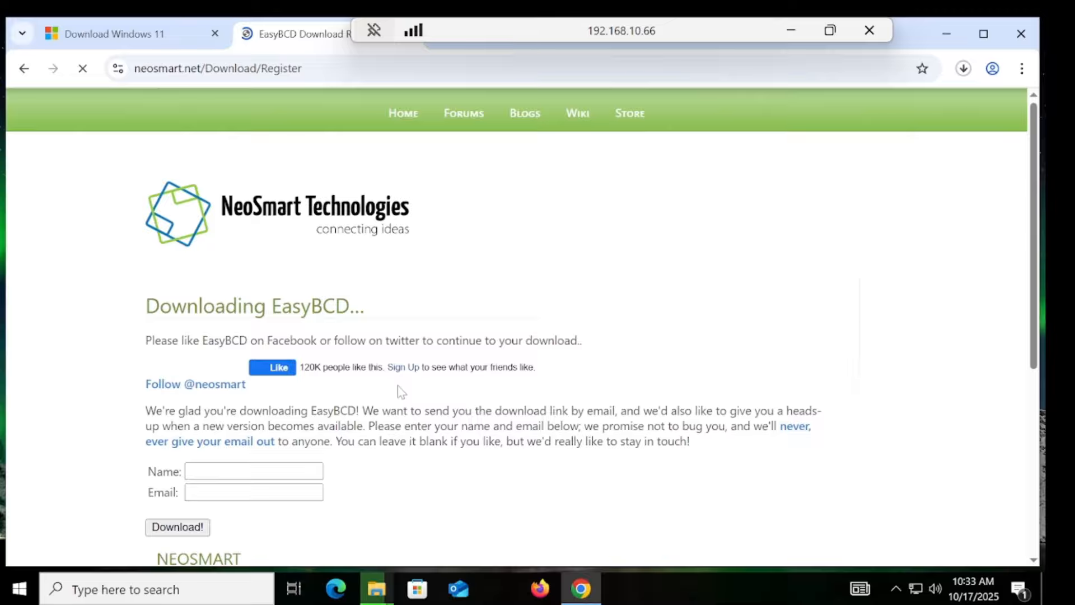
Step: Enter a name and e-mail address in the registration form and submit it with Download!
{"action": "left_click", "coordinate": [250, 472]}
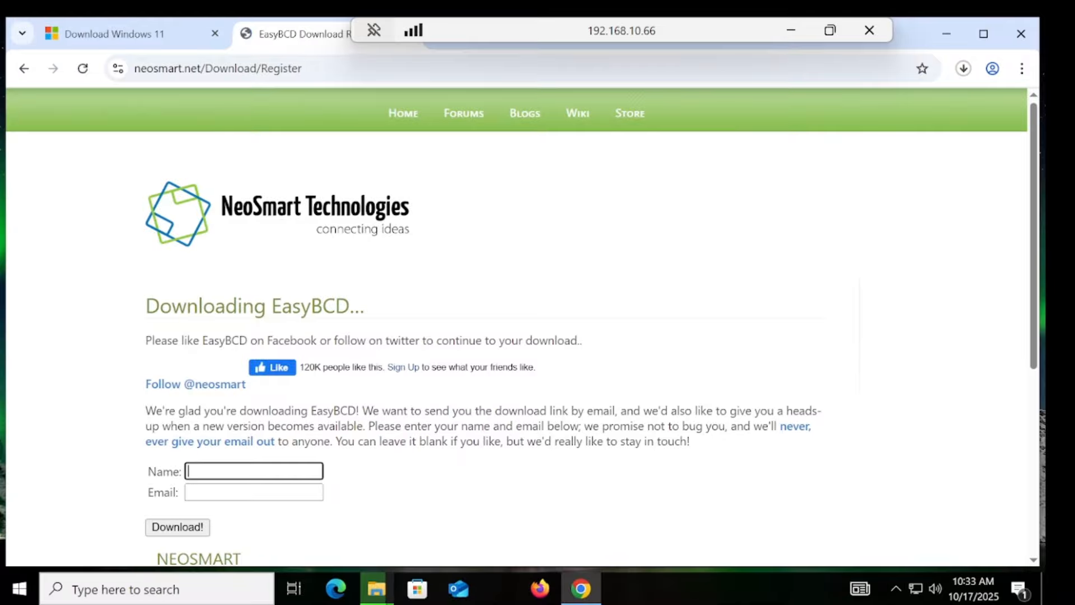
{"action": "type", "text": "raju"}
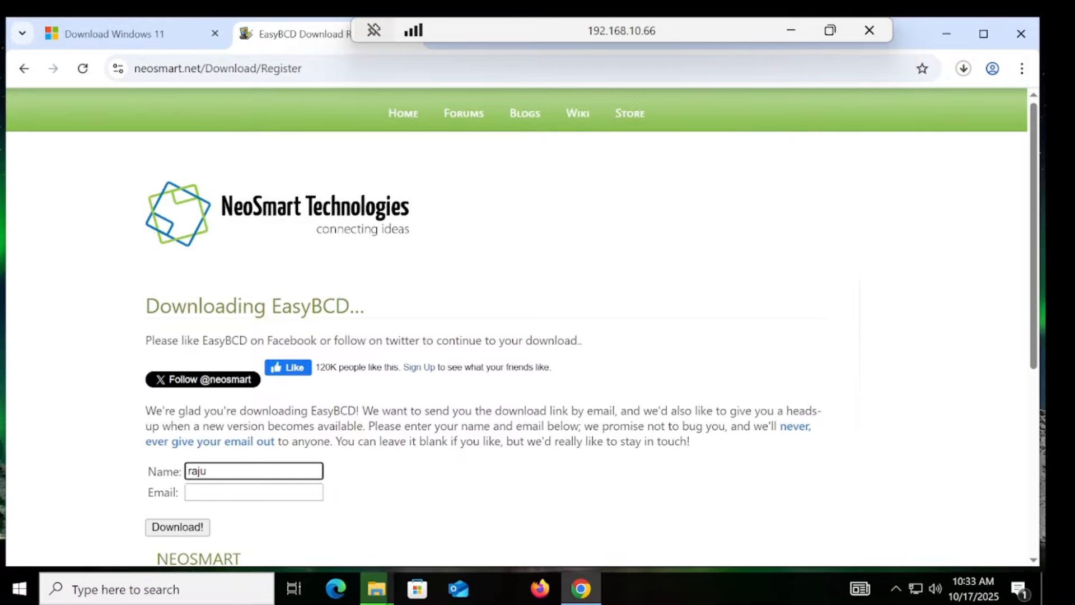
{"action": "key", "text": "Tab"}
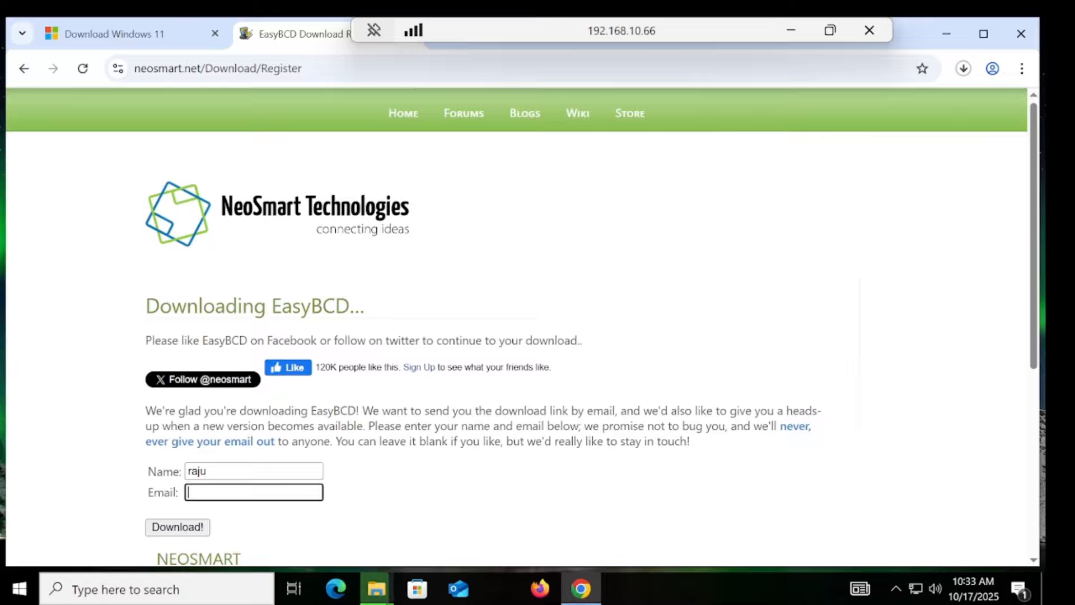
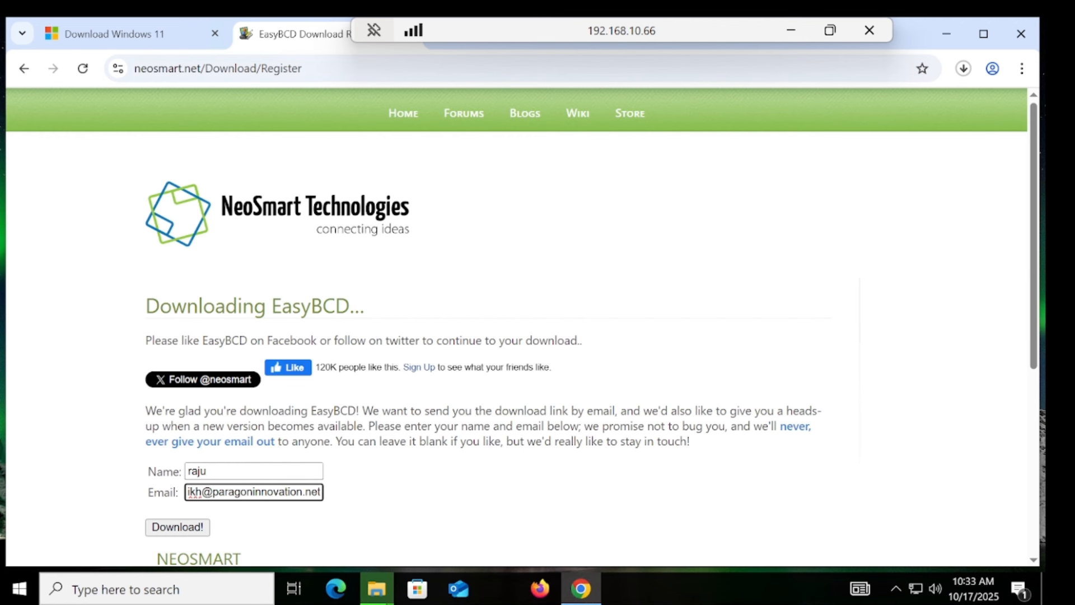
{"action": "left_click", "coordinate": [212, 528]}
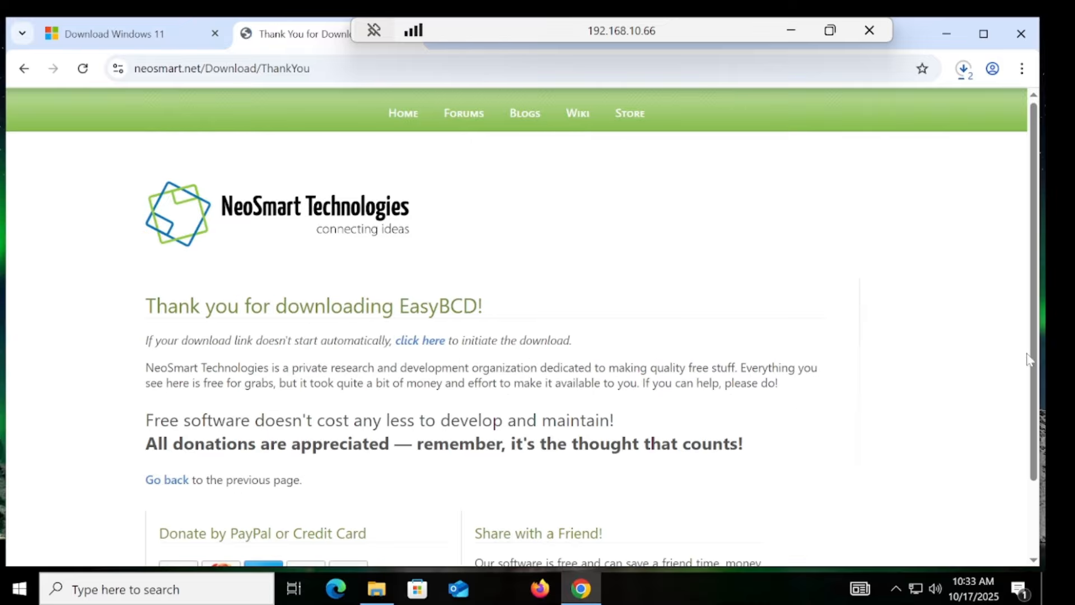
Step: Run the downloaded EasyBCD 2.4 installer and install it with the default components and location
{"action": "left_click", "coordinate": [965, 71]}
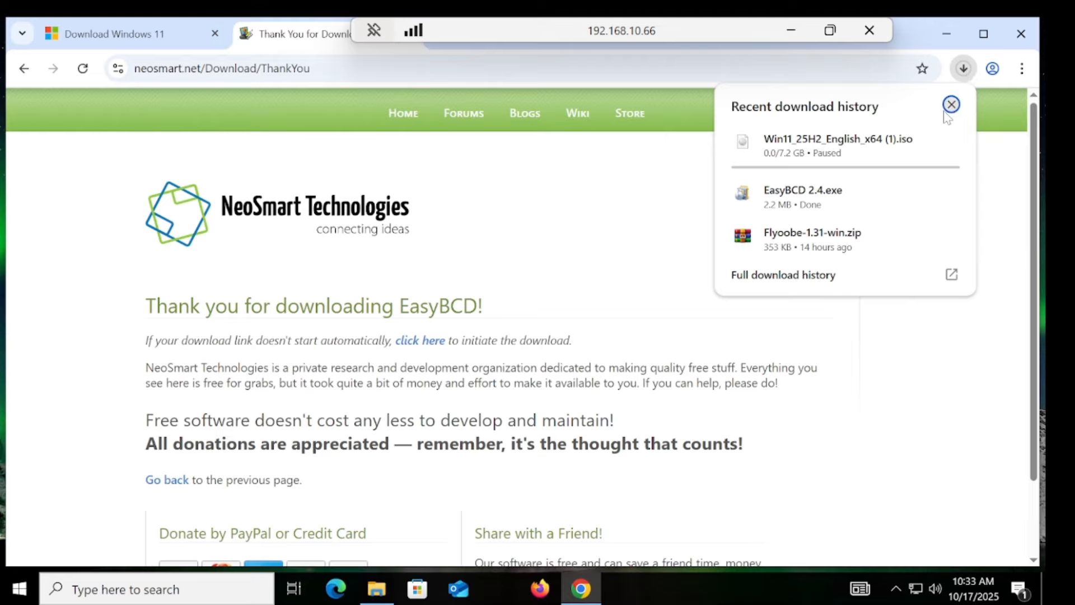
{"action": "left_click", "coordinate": [849, 211]}
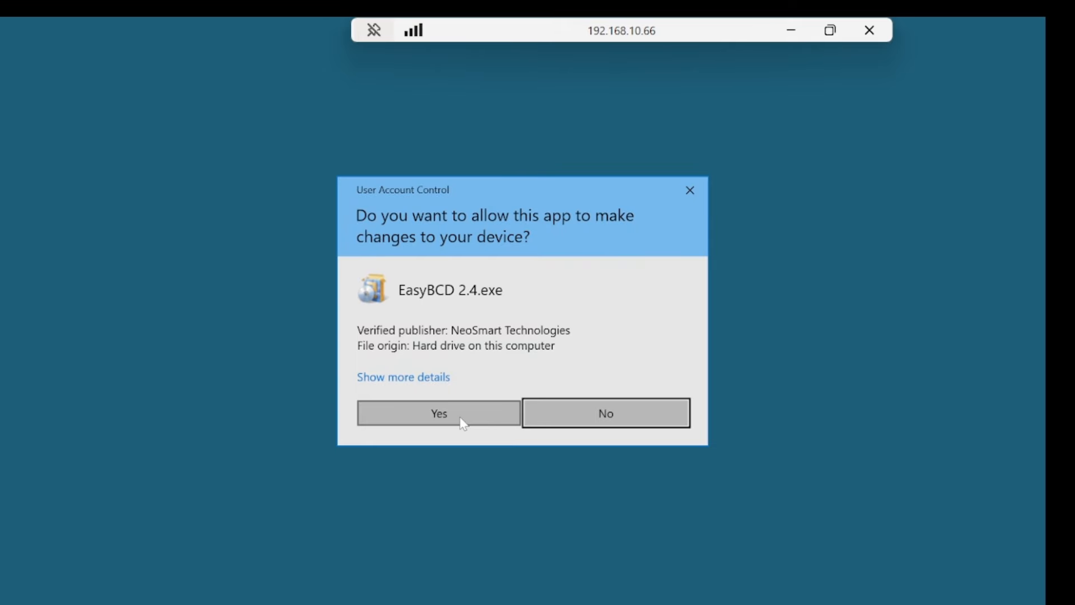
{"action": "left_click", "coordinate": [463, 422]}
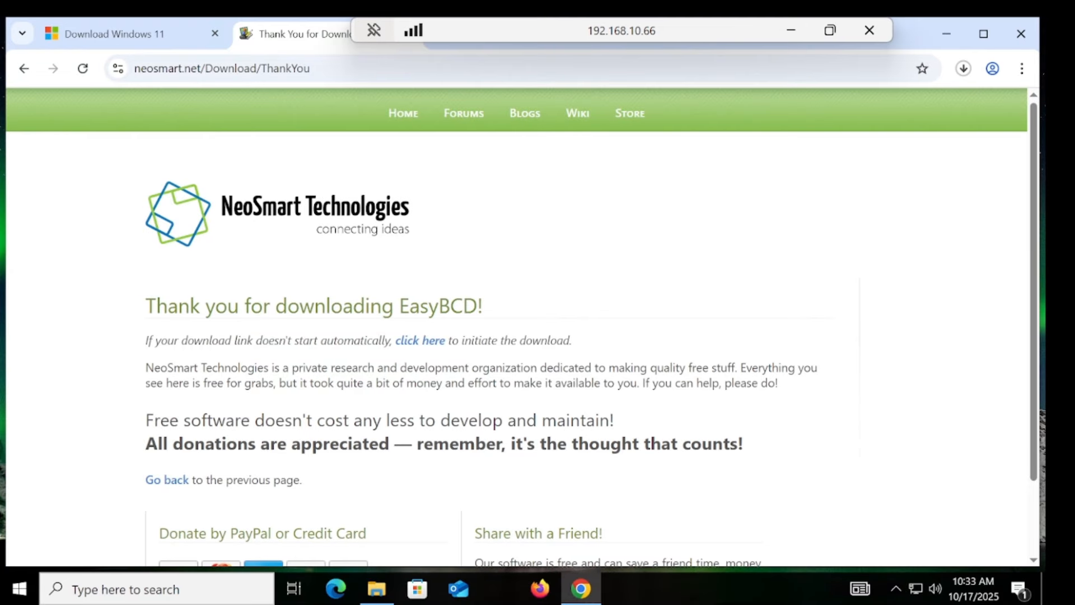
{"action": "left_click", "coordinate": [611, 429]}
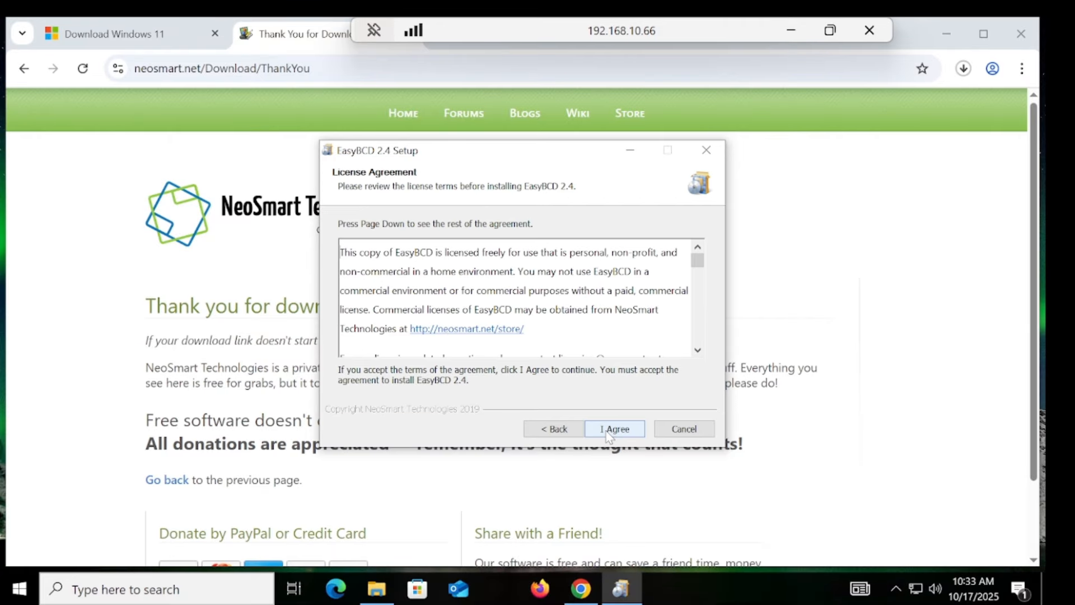
{"action": "left_click", "coordinate": [610, 434]}
{"action": "left_click", "coordinate": [609, 431]}
{"action": "left_click", "coordinate": [611, 429]}
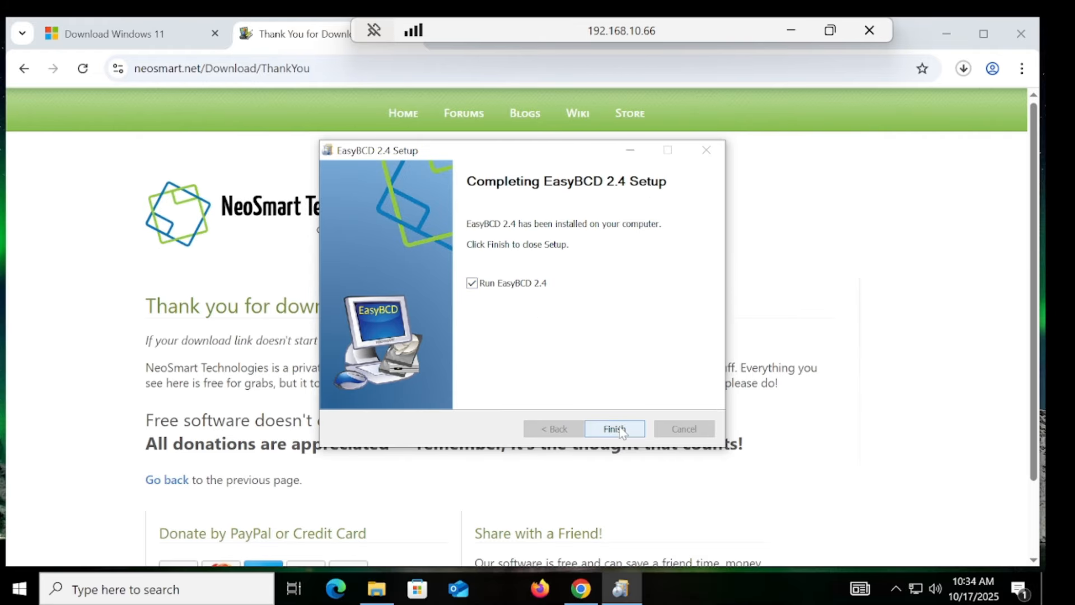
Step: Finish setup and launch EasyBCD, confirming the language and the community edition licence notice
{"action": "left_click", "coordinate": [624, 433]}
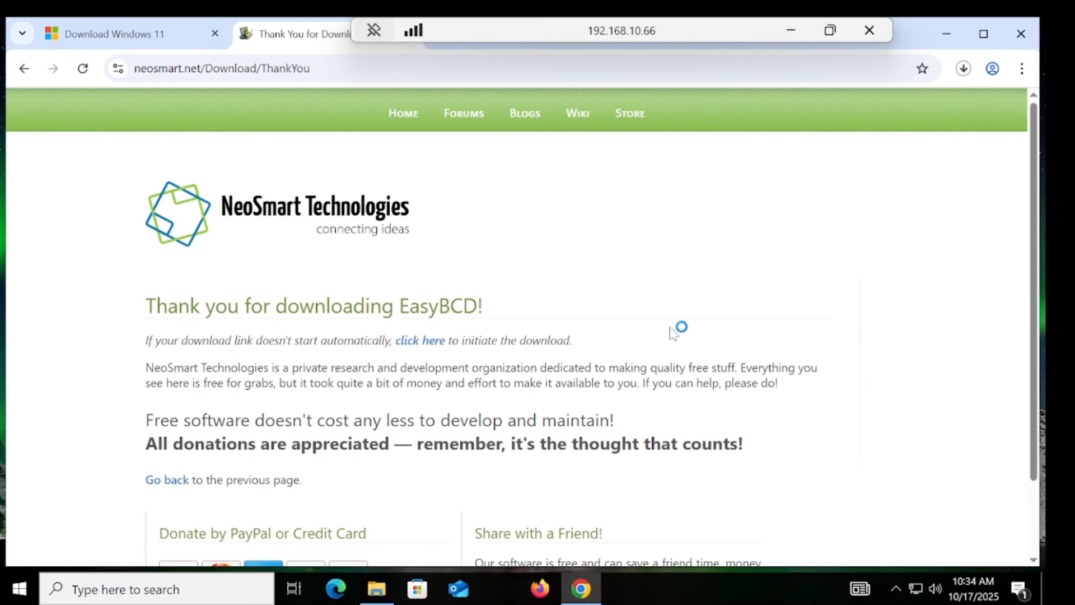
{"action": "left_click", "coordinate": [623, 298]}
{"action": "left_click", "coordinate": [576, 375]}
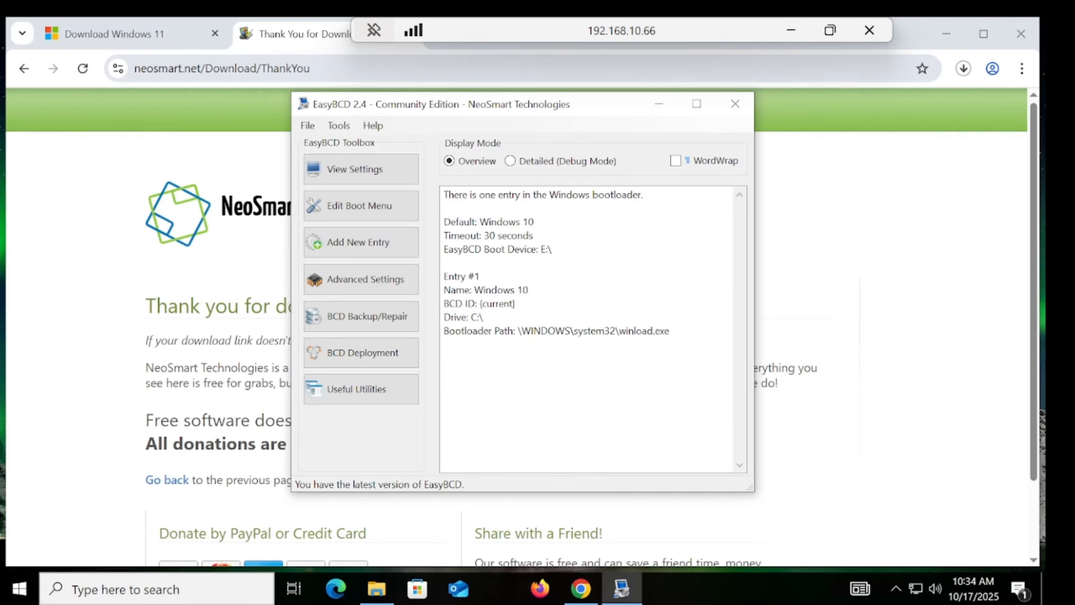
{"action": "left_click", "coordinate": [790, 29]}
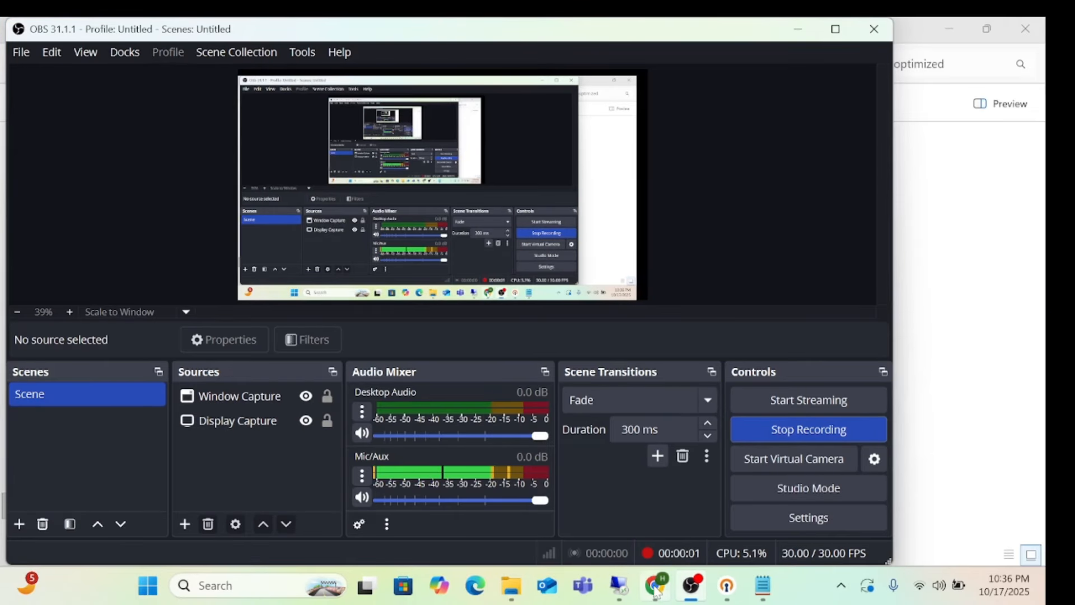
Step: Load the UnattendedWinstall v2.1.0 GitHub release page and download the autounattend.xml asset
{"action": "left_click", "coordinate": [656, 587]}
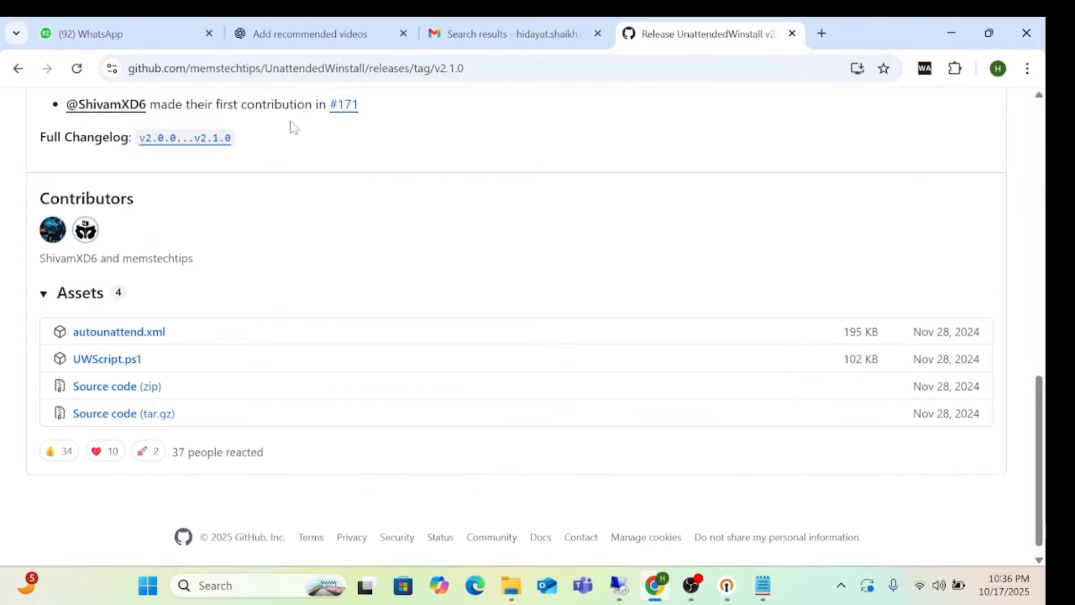
{"action": "left_click", "coordinate": [620, 586]}
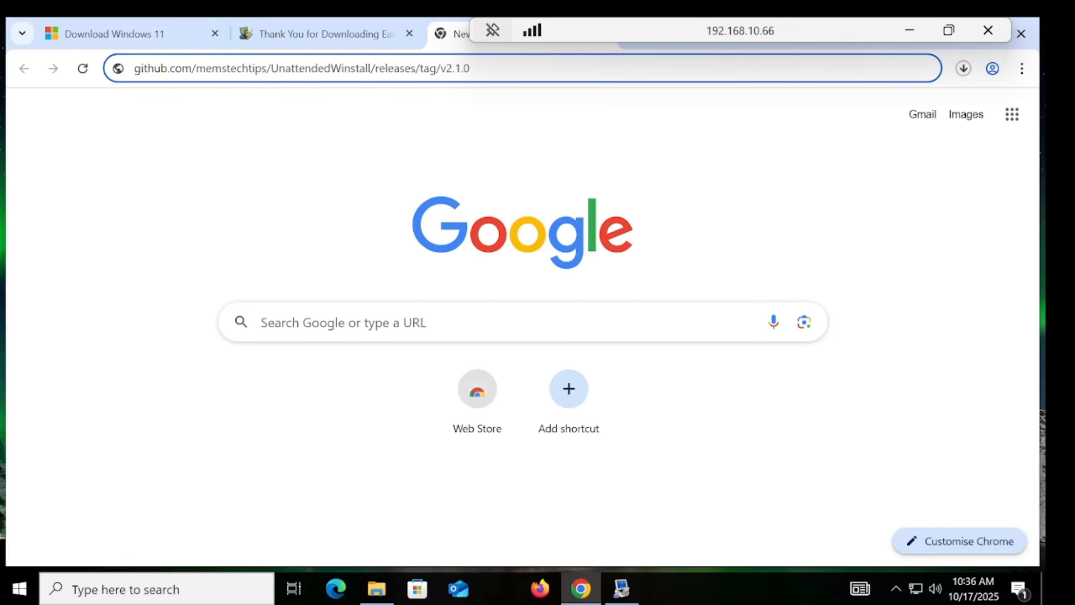
{"action": "key", "text": "Return"}
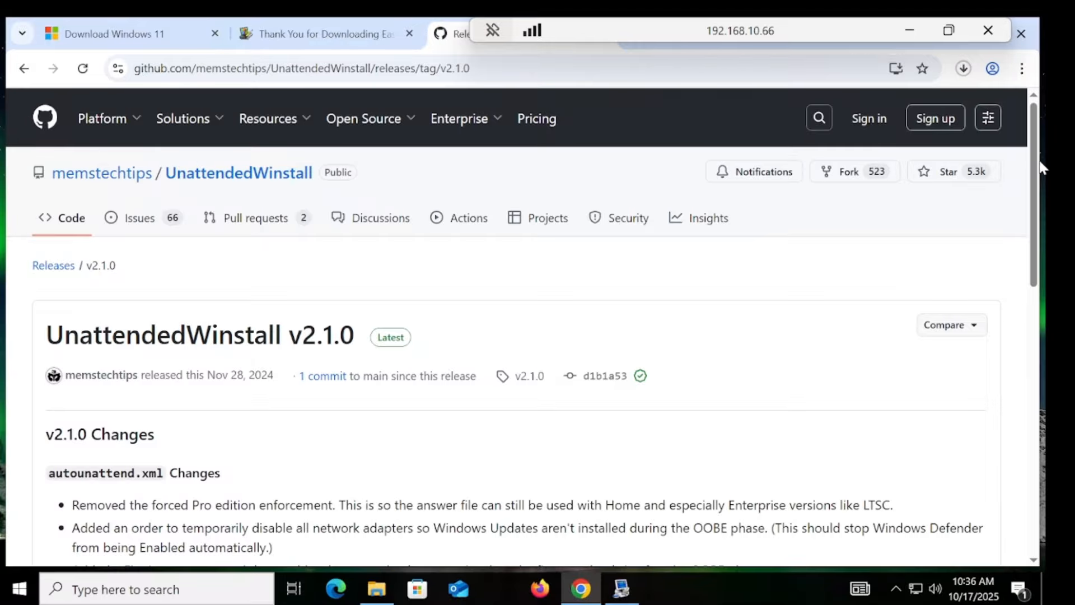
{"action": "left_click", "coordinate": [910, 31]}
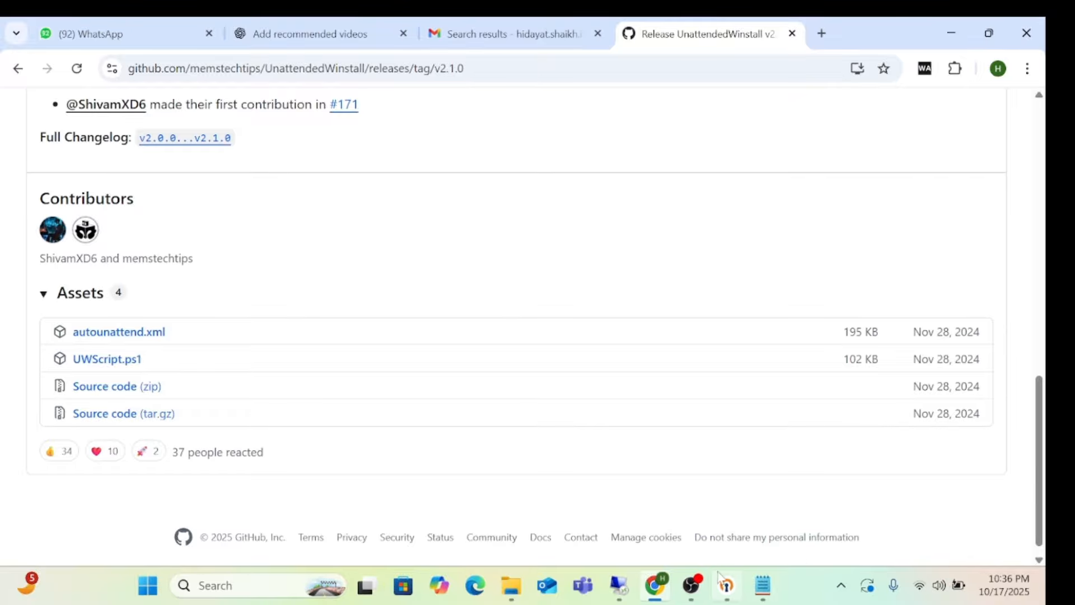
{"action": "left_click", "coordinate": [691, 586]}
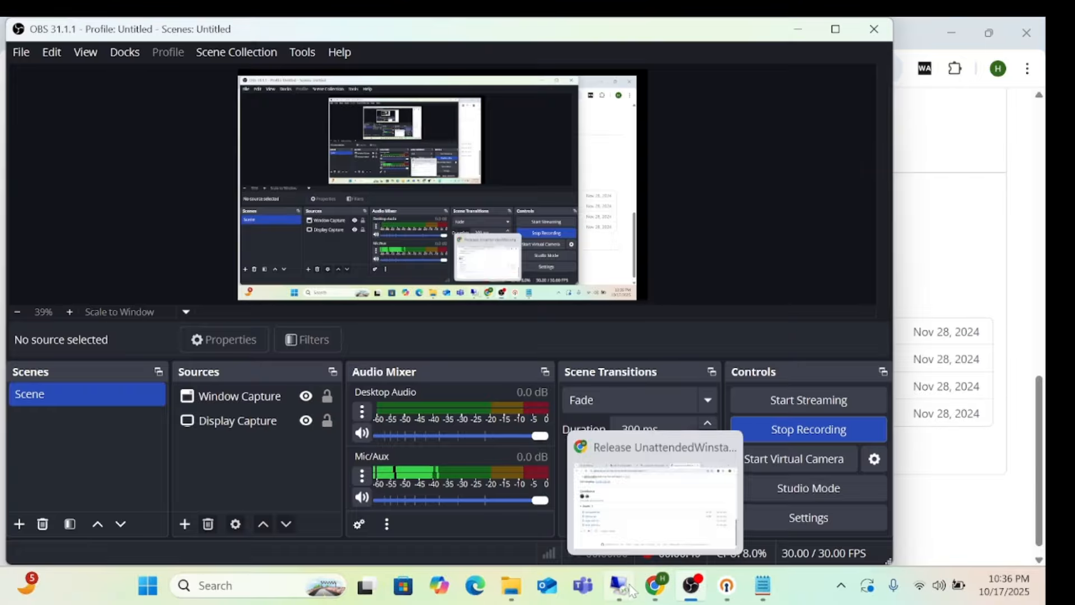
{"action": "left_click", "coordinate": [621, 585]}
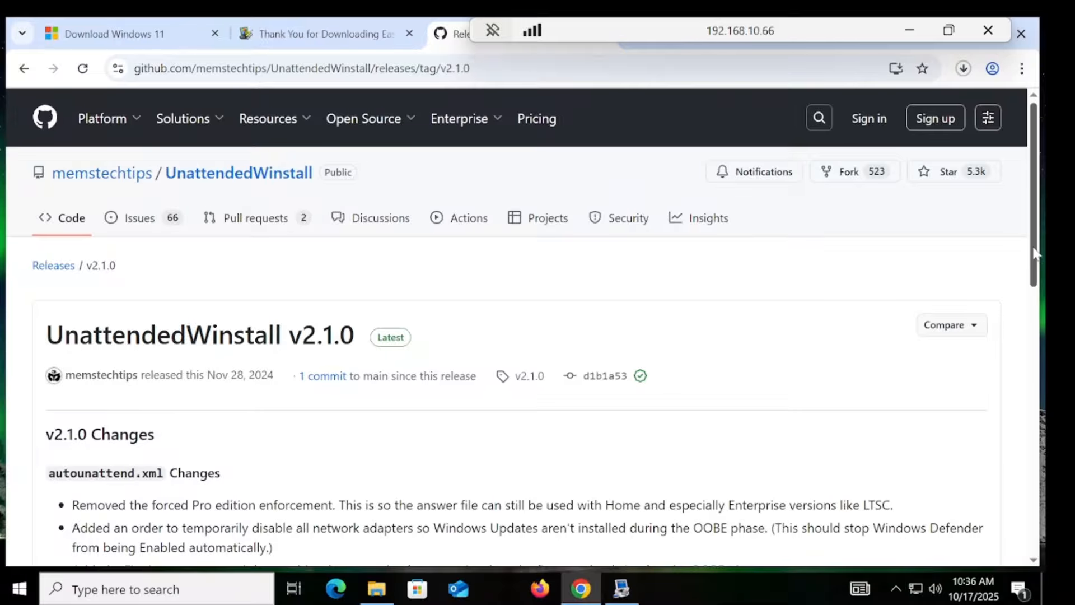
{"action": "left_click_drag", "start_coordinate": [1035, 253], "coordinate": [967, 510]}
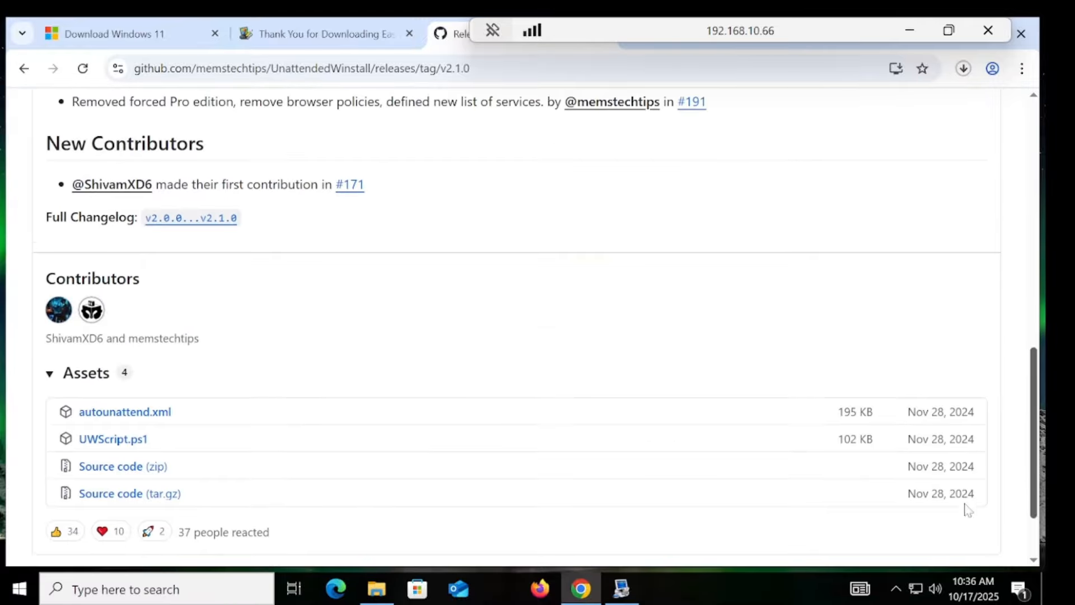
{"action": "left_click", "coordinate": [123, 403]}
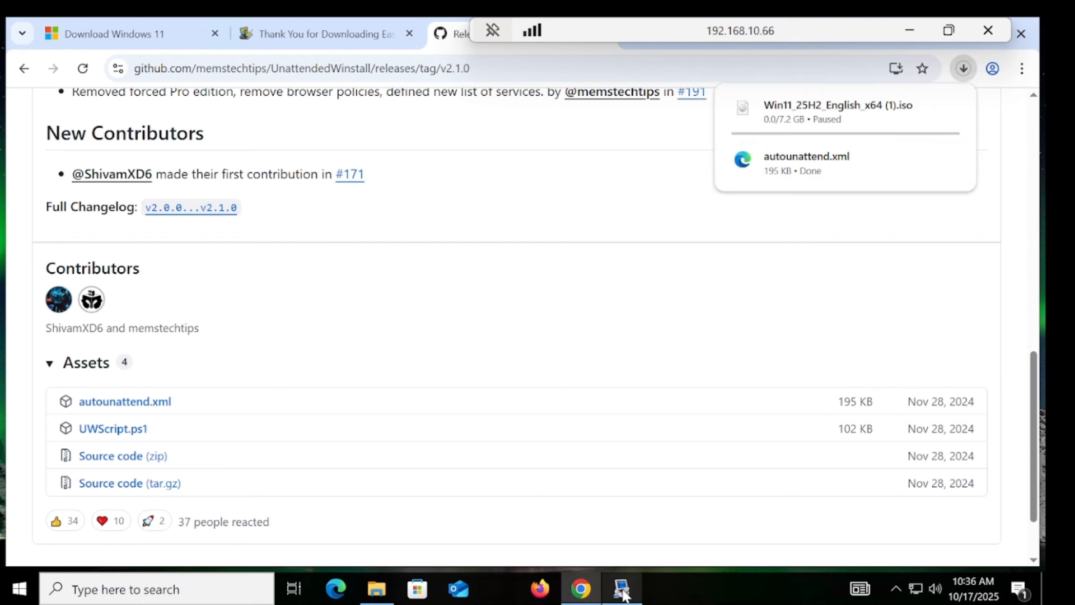
{"action": "left_click", "coordinate": [384, 592]}
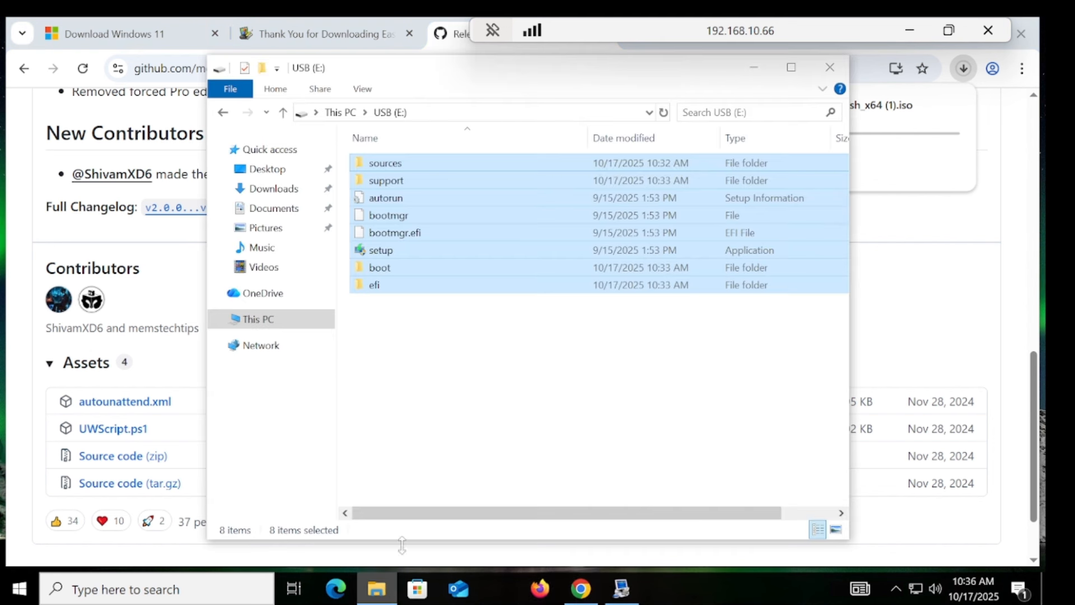
Step: Cut autounattend.xml from the Downloads folder and paste it into the root of USB (E:)
{"action": "left_click", "coordinate": [436, 370]}
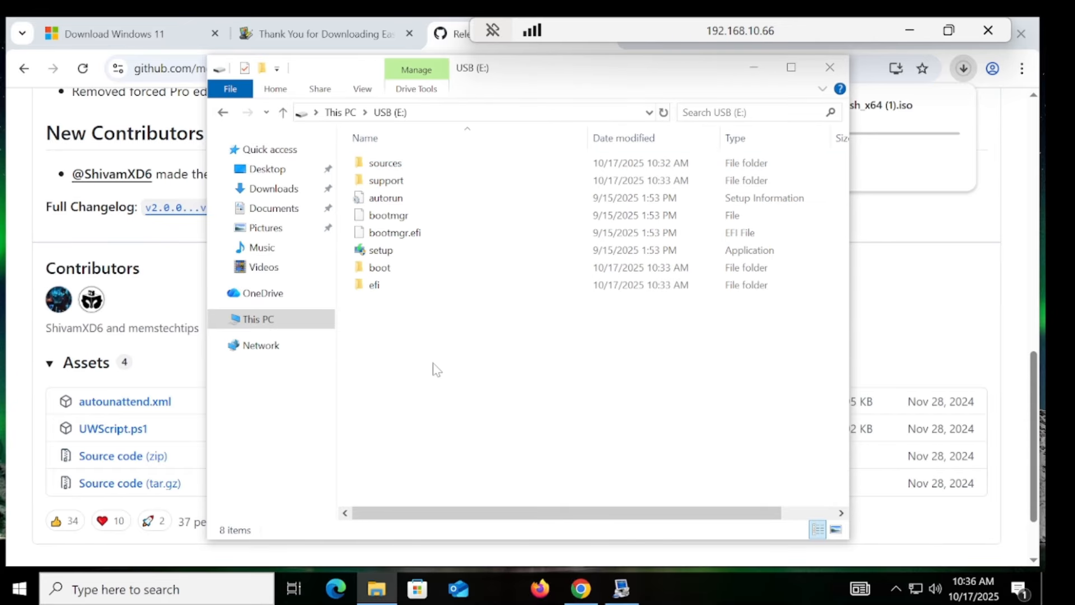
{"action": "left_click", "coordinate": [963, 68]}
{"action": "left_click", "coordinate": [964, 72]}
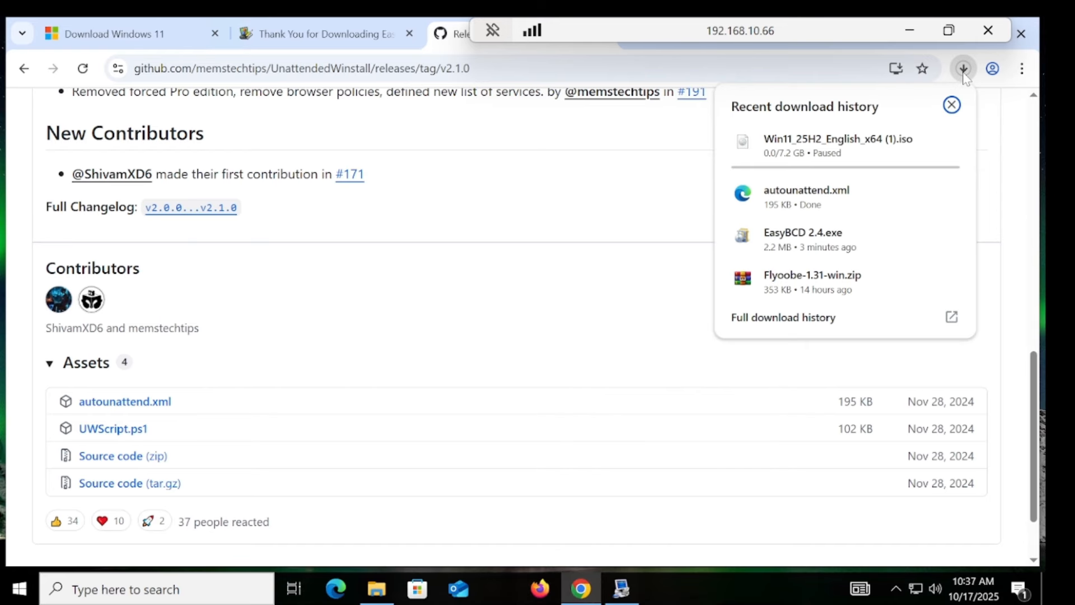
{"action": "left_click", "coordinate": [920, 195]}
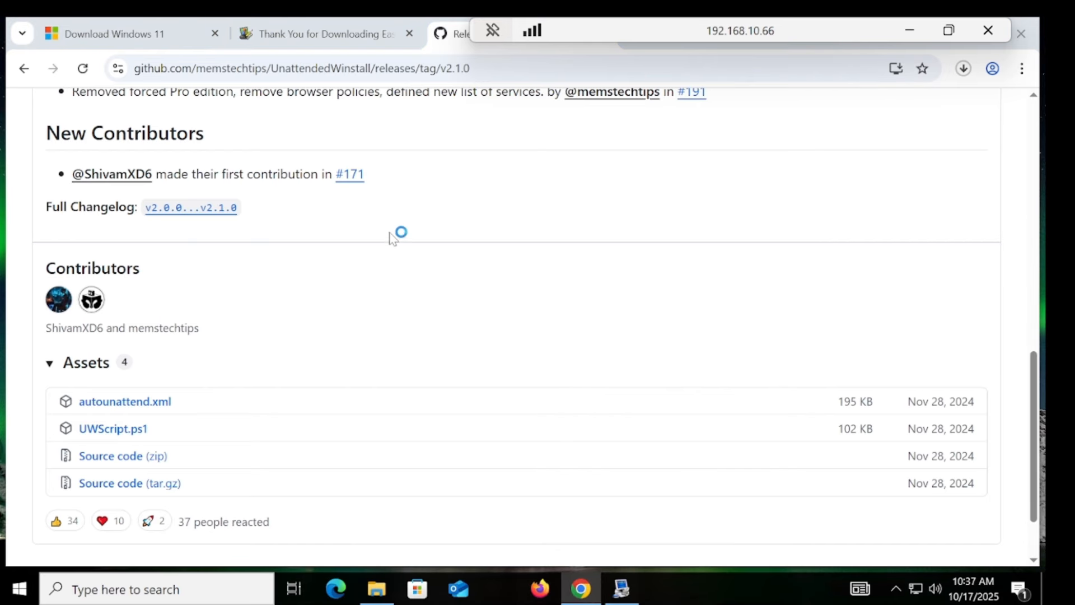
{"action": "right_click", "coordinate": [405, 206]}
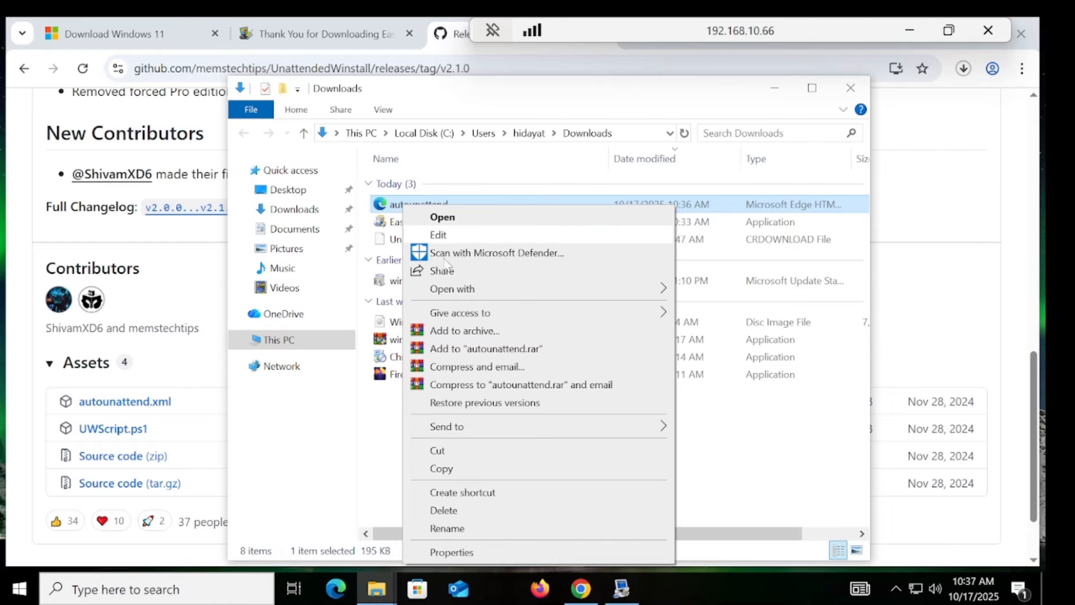
{"action": "left_click", "coordinate": [439, 450]}
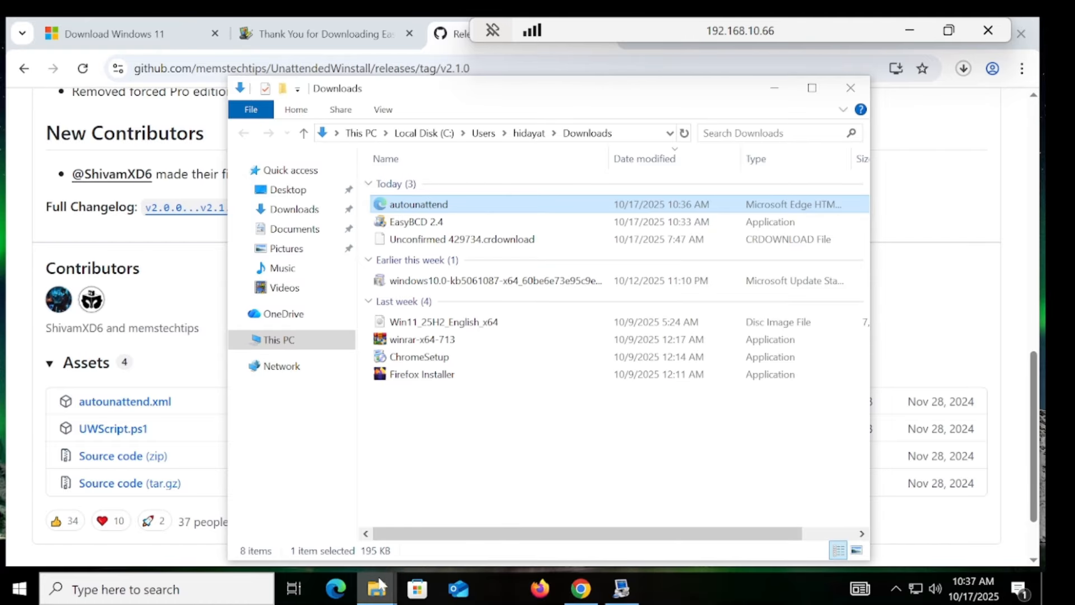
{"action": "mouse_move", "coordinate": [376, 588]}
{"action": "left_click", "coordinate": [336, 543]}
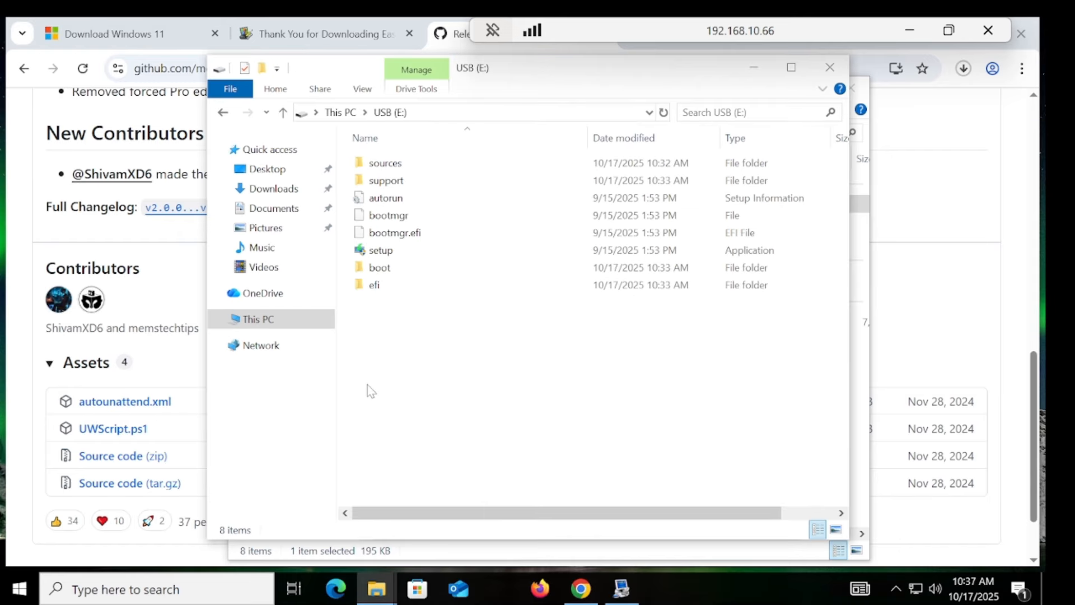
{"action": "right_click", "coordinate": [441, 340]}
{"action": "left_click", "coordinate": [487, 452]}
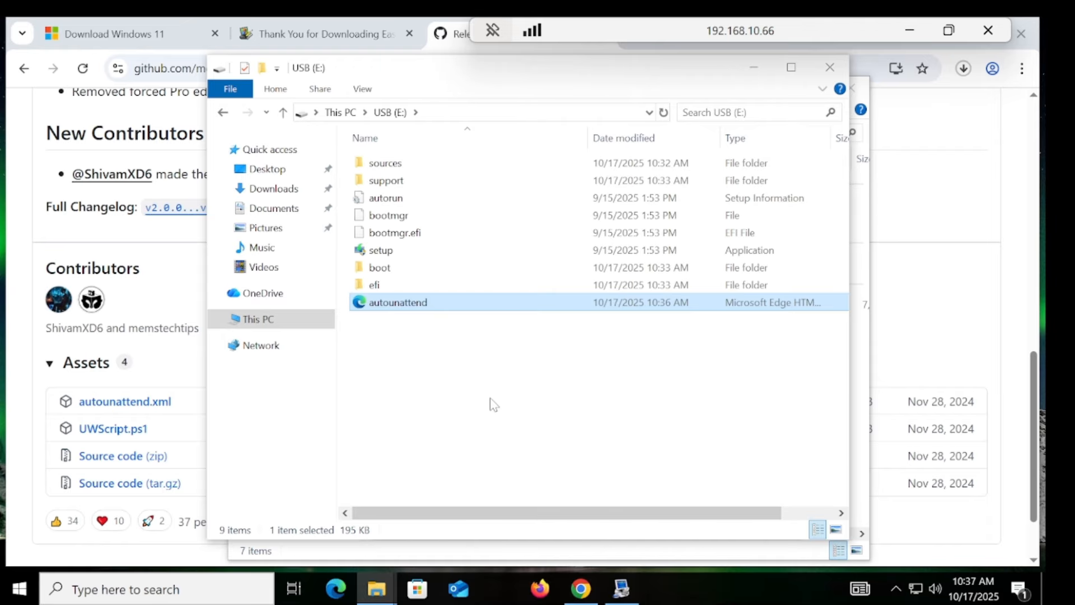
{"action": "left_click", "coordinate": [754, 67]}
Step: Start a new WinPE boot entry in EasyBCD and name it windows11
{"action": "left_click", "coordinate": [622, 588]}
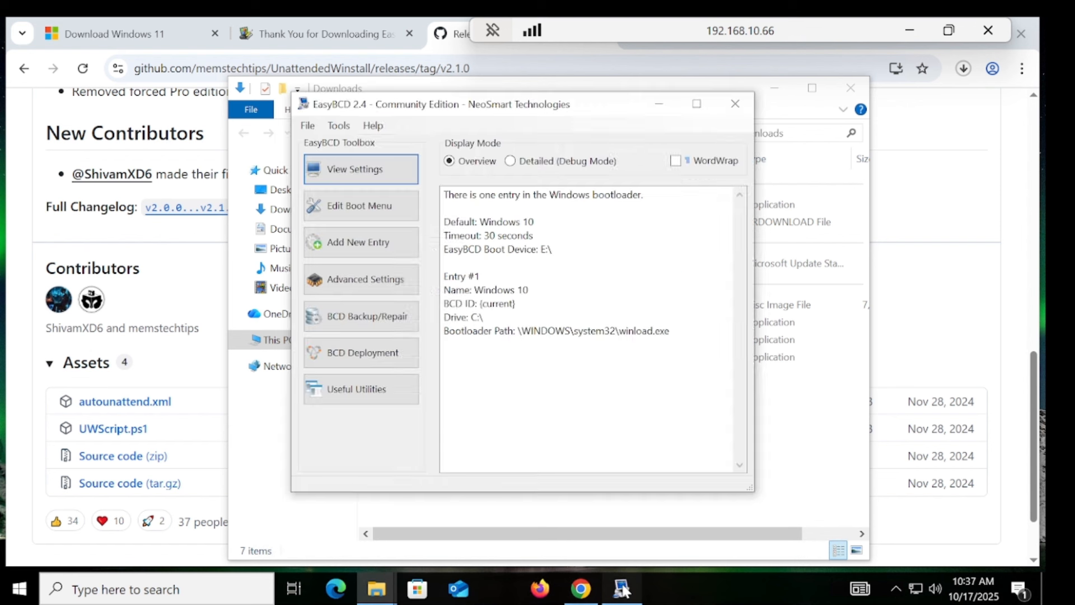
{"action": "left_click", "coordinate": [379, 247]}
{"action": "left_click", "coordinate": [568, 347]}
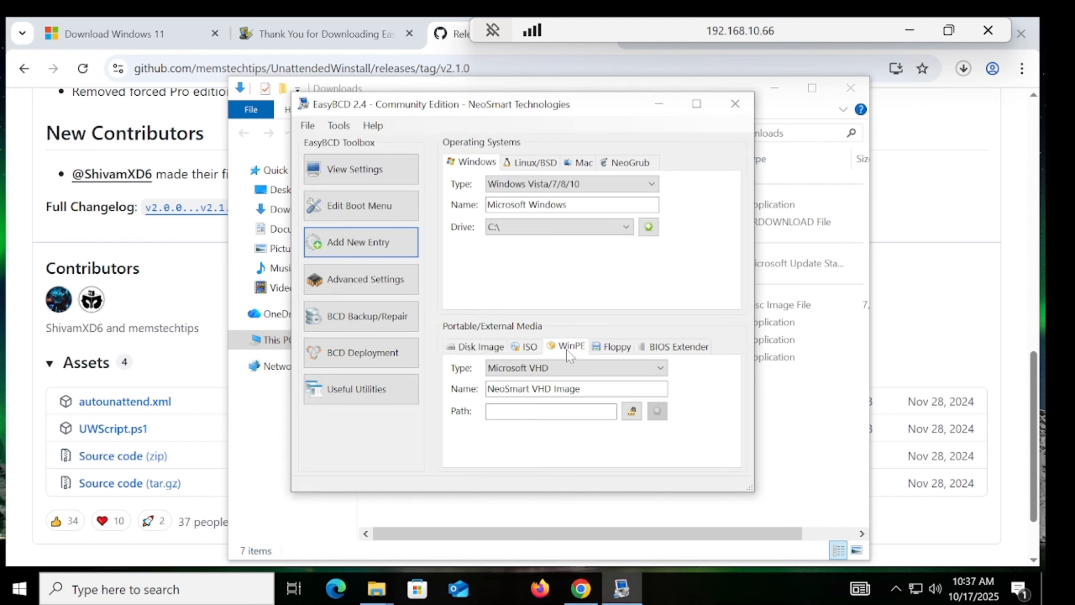
{"action": "left_click_drag", "start_coordinate": [563, 388], "coordinate": [488, 388]}
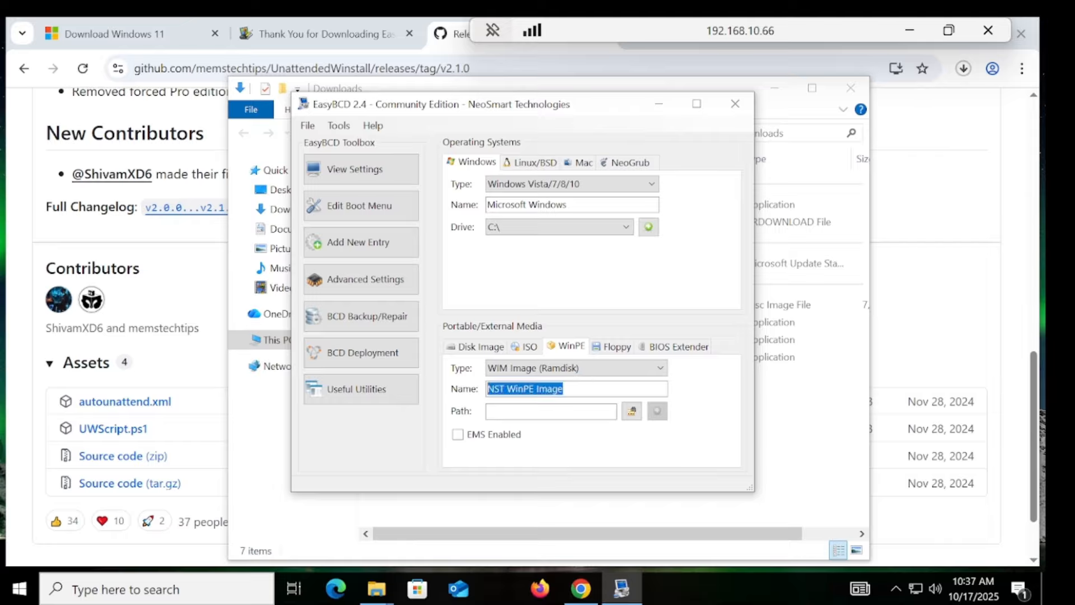
{"action": "left_click", "coordinate": [388, 388]}
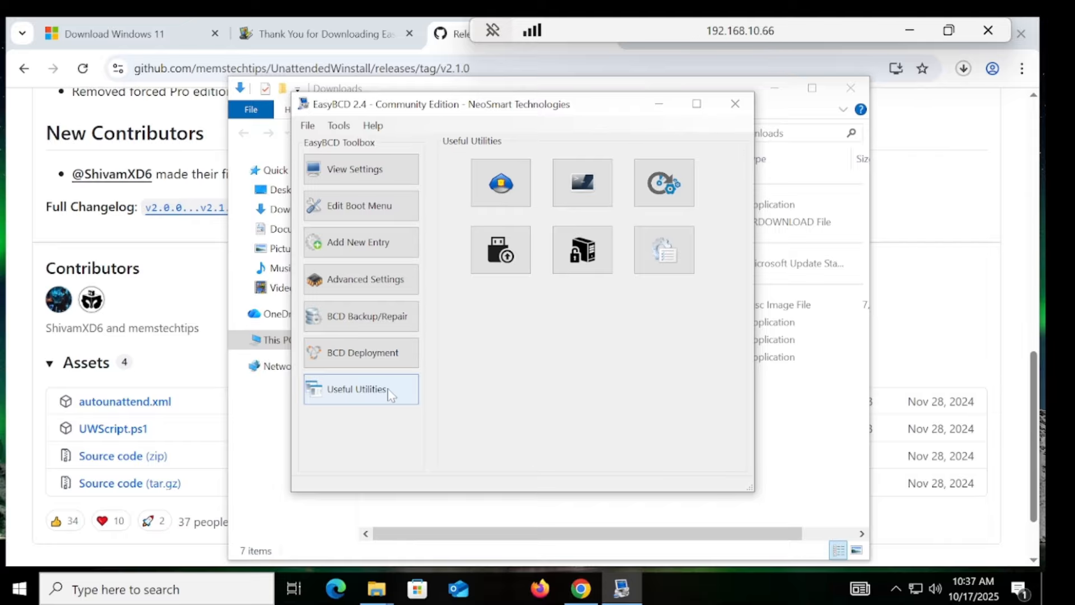
{"action": "left_click", "coordinate": [369, 242]}
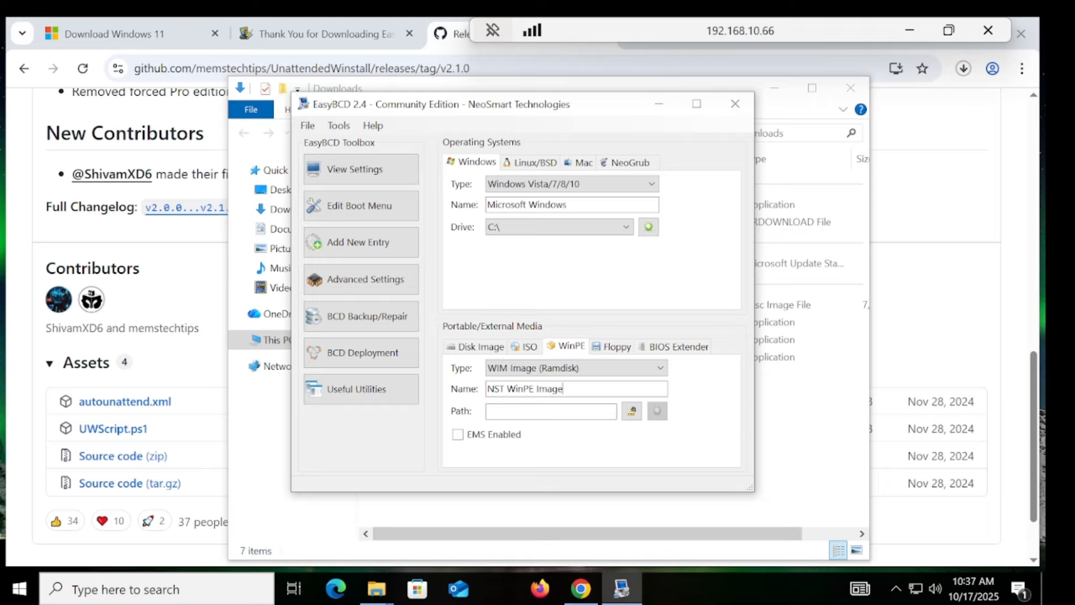
{"action": "left_click_drag", "start_coordinate": [562, 388], "coordinate": [487, 388]}
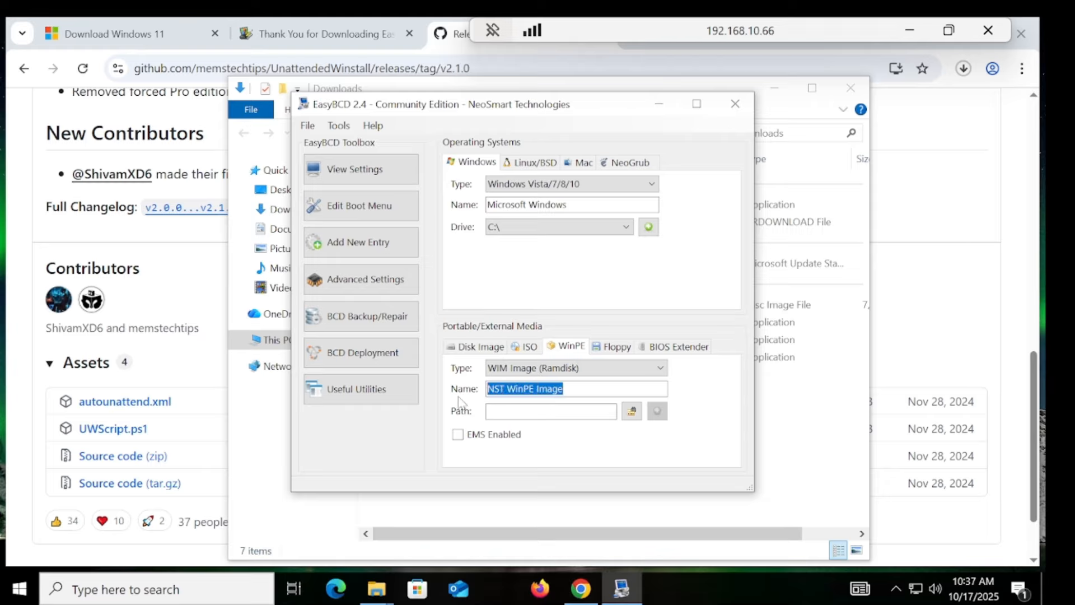
{"action": "type", "text": "win"}
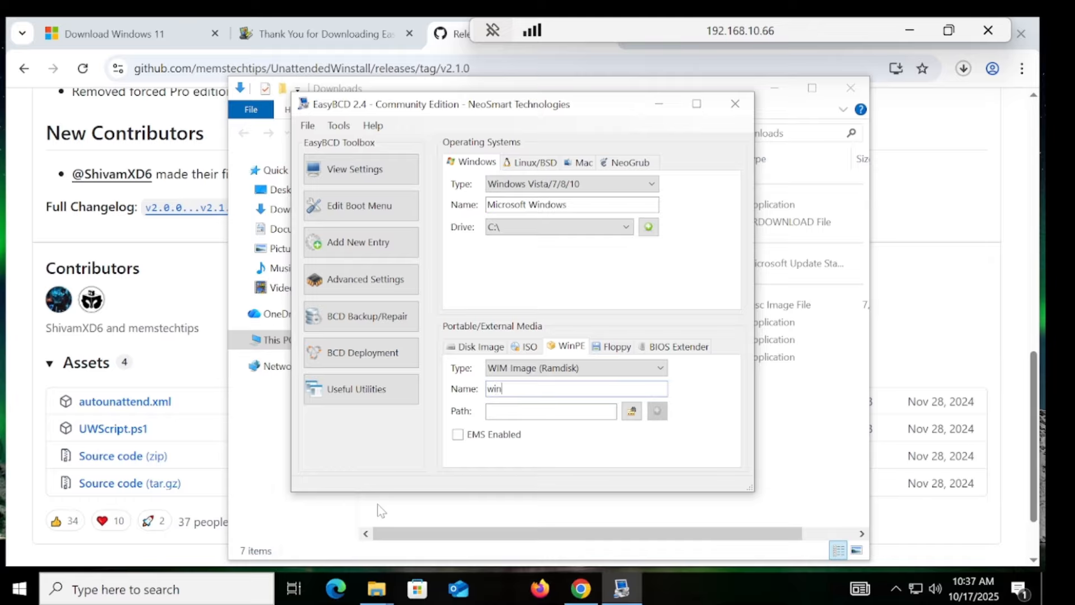
{"action": "type", "text": "dows11"}
Step: Set the WinPE image path to E:\sources\boot.wim and add the entry to the boot menu
{"action": "left_click", "coordinate": [633, 413]}
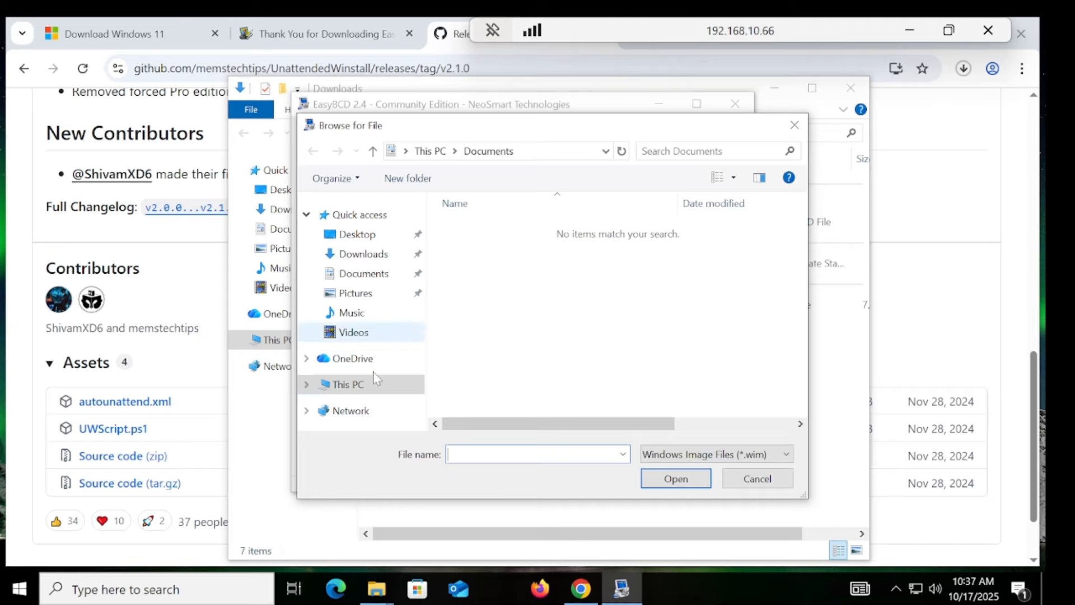
{"action": "left_click", "coordinate": [348, 384]}
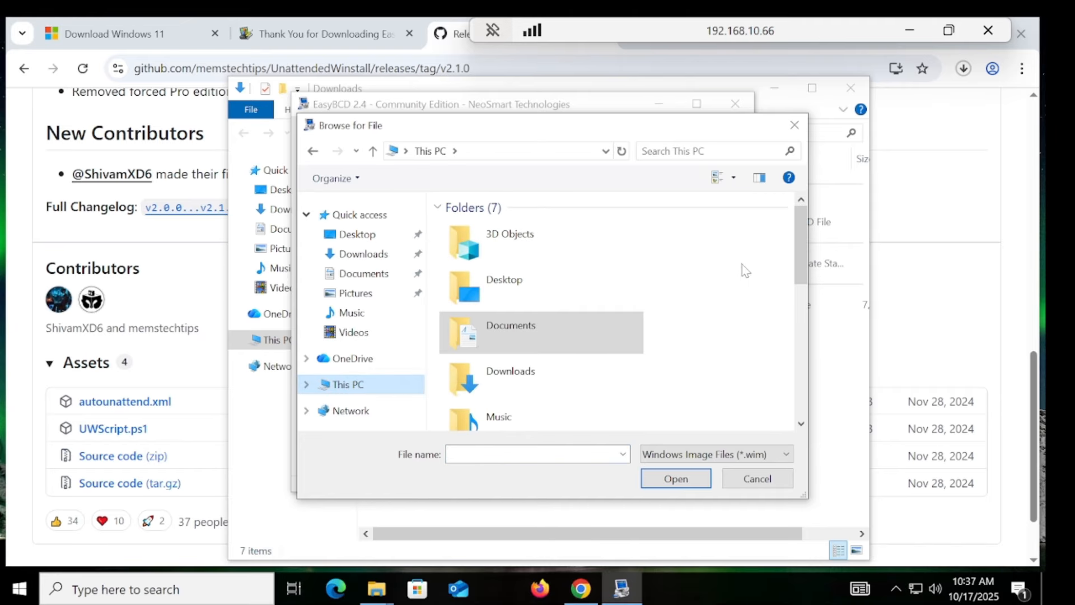
{"action": "left_click_drag", "start_coordinate": [801, 259], "coordinate": [801, 292]}
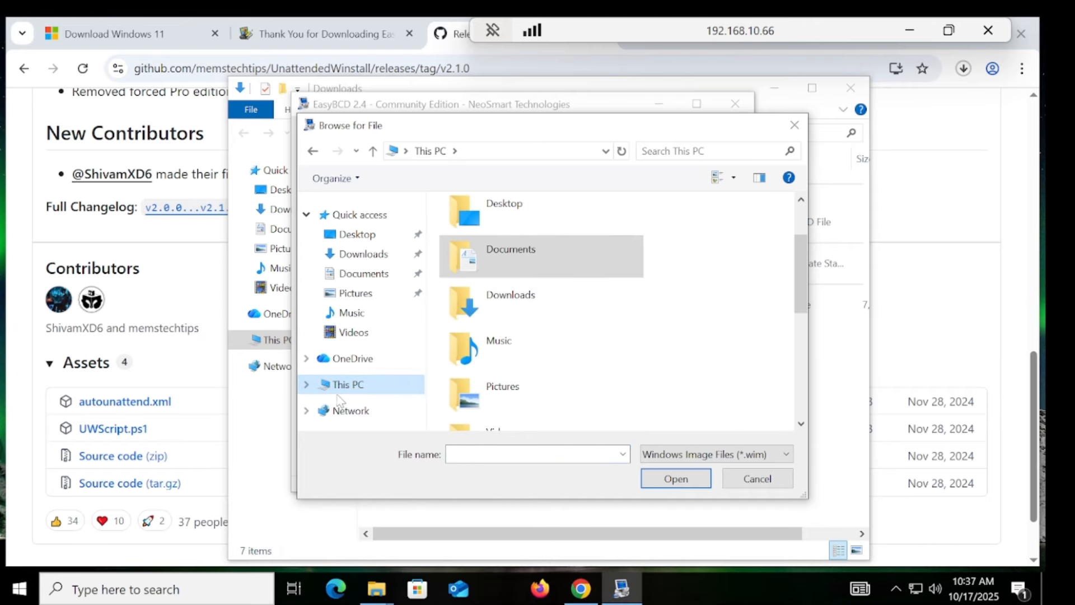
{"action": "left_click", "coordinate": [307, 384]}
{"action": "left_click", "coordinate": [355, 405]}
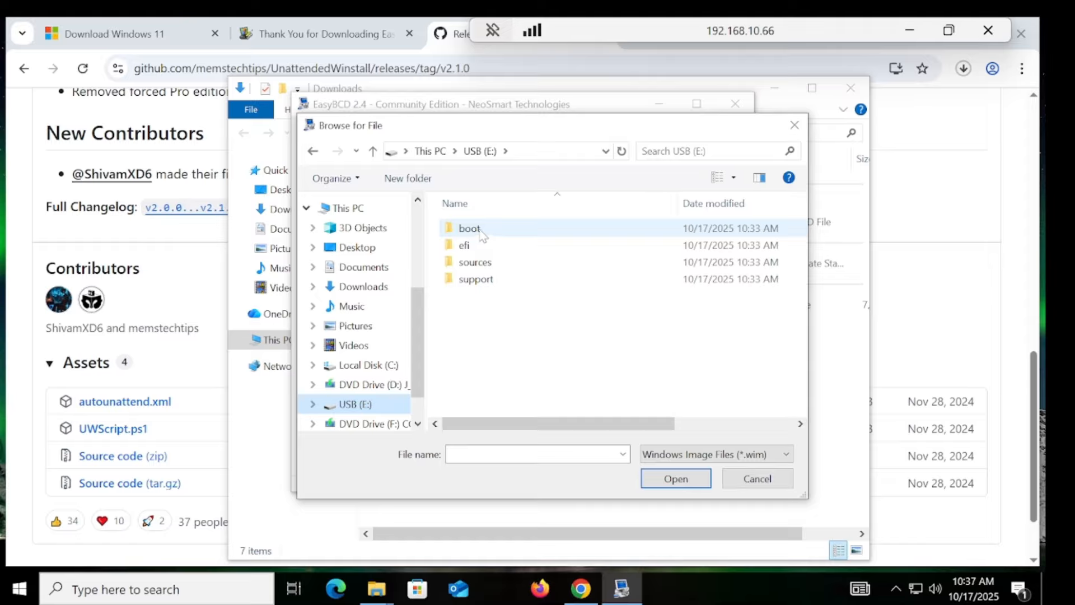
{"action": "double_click", "coordinate": [480, 262]}
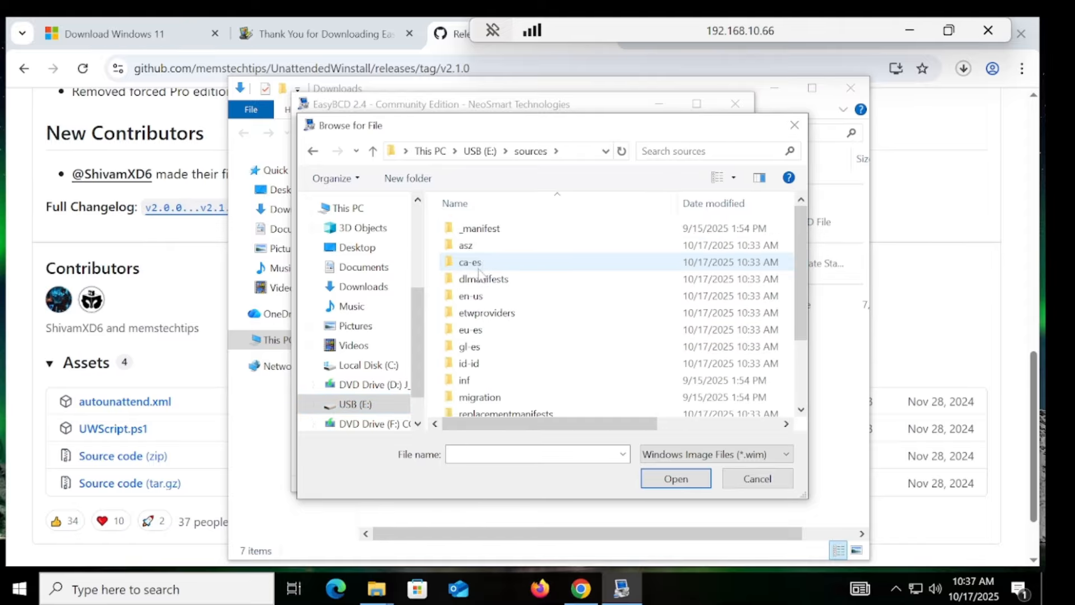
{"action": "left_click", "coordinate": [477, 280]}
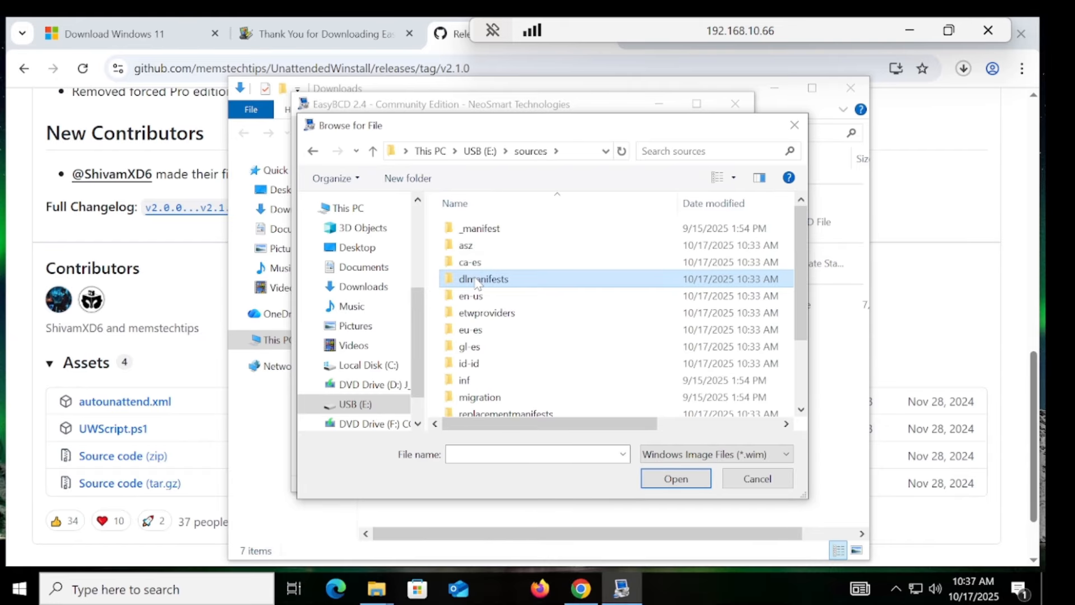
{"action": "key", "text": "b"}
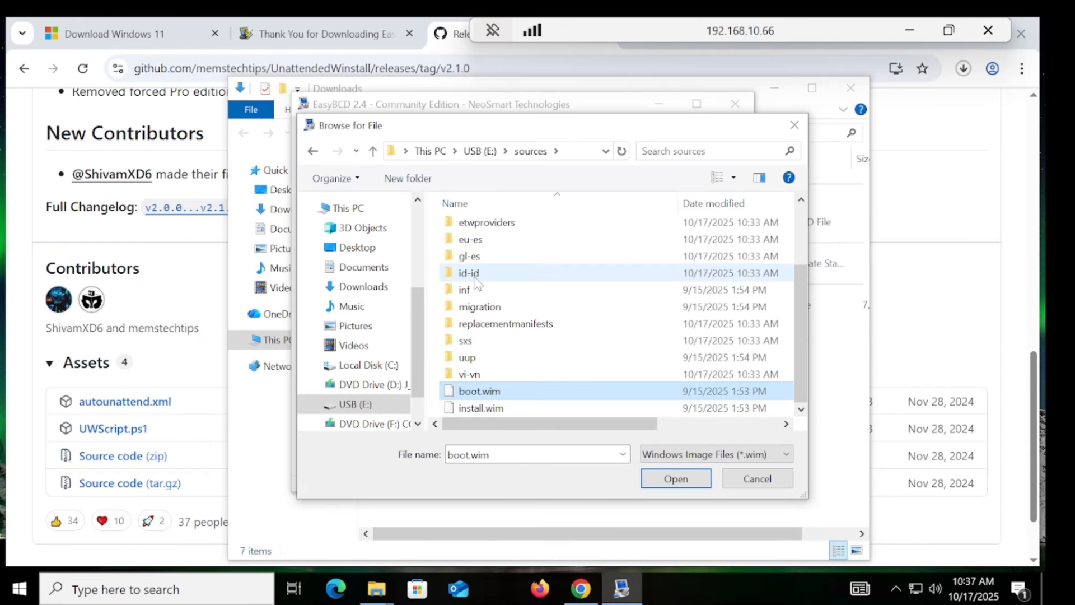
{"action": "double_click", "coordinate": [489, 396]}
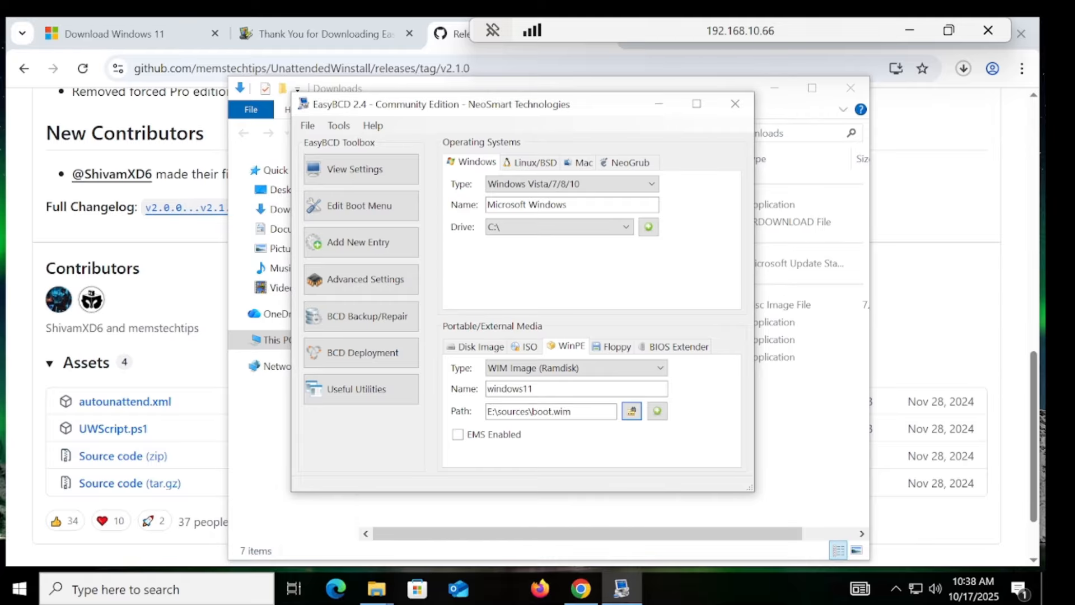
{"action": "left_click", "coordinate": [657, 413]}
{"action": "left_click", "coordinate": [658, 411]}
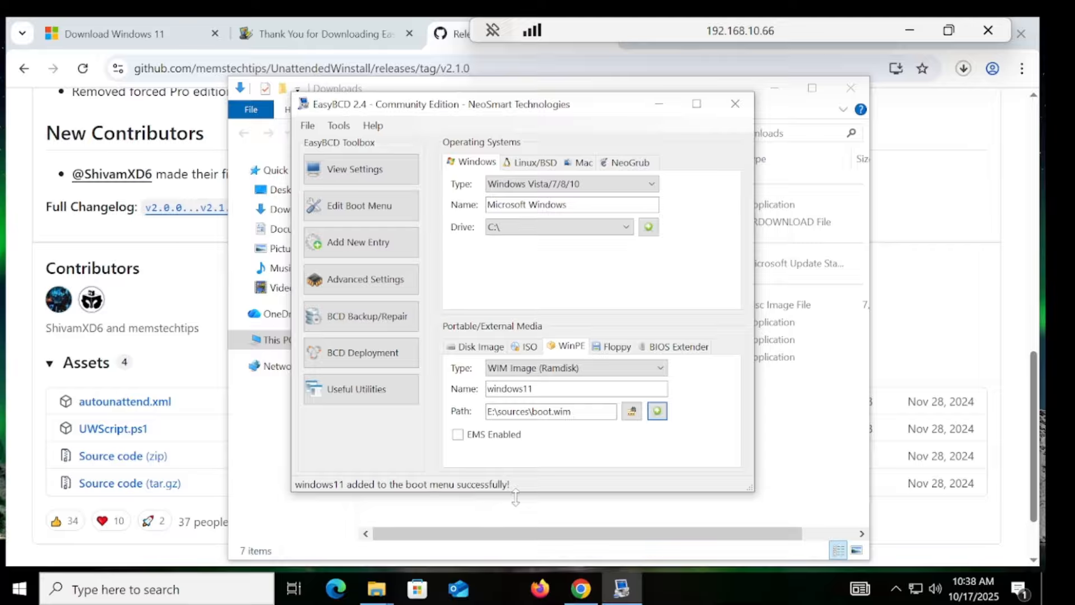
Step: Restart the remote Windows PC via Start > Power > Restart and close the Remote Desktop session
{"action": "left_click", "coordinate": [19, 597]}
{"action": "mouse_move", "coordinate": [31, 560]}
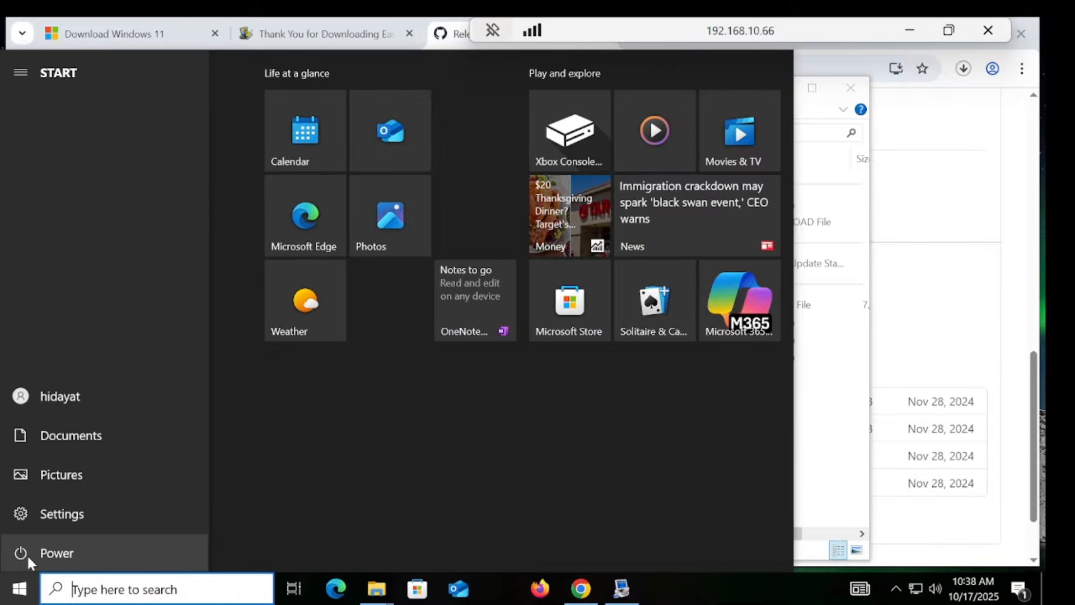
{"action": "left_click", "coordinate": [27, 553]}
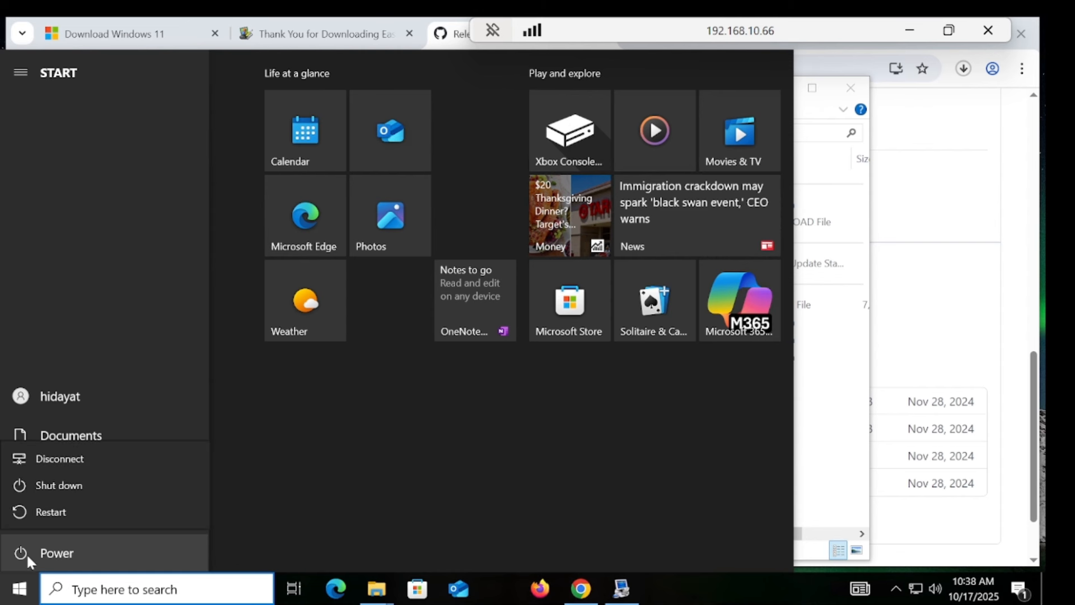
{"action": "left_click", "coordinate": [21, 550]}
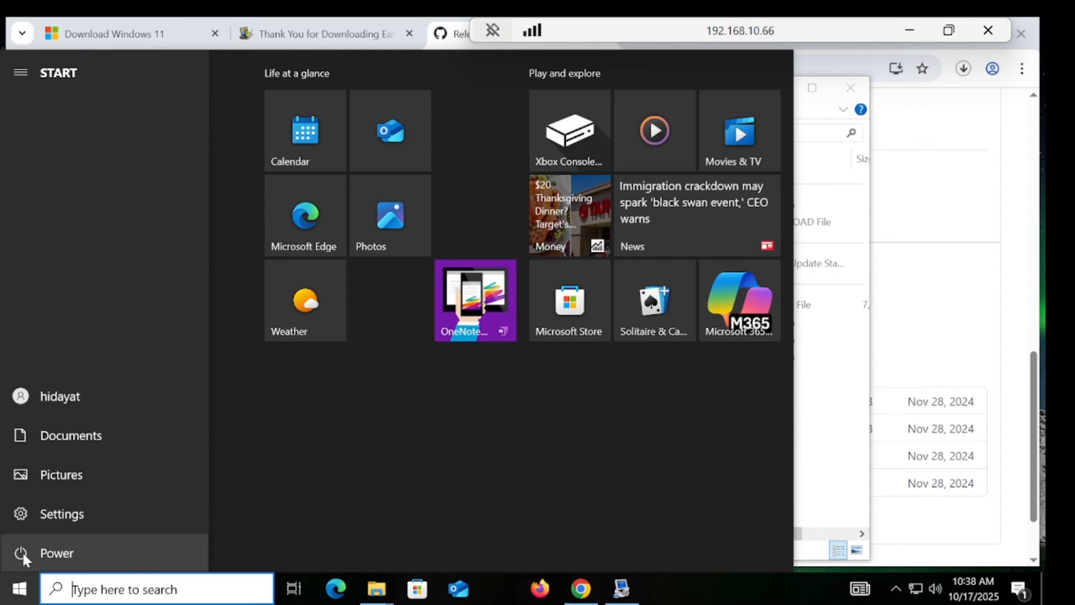
{"action": "left_click", "coordinate": [22, 550]}
{"action": "left_click", "coordinate": [53, 519]}
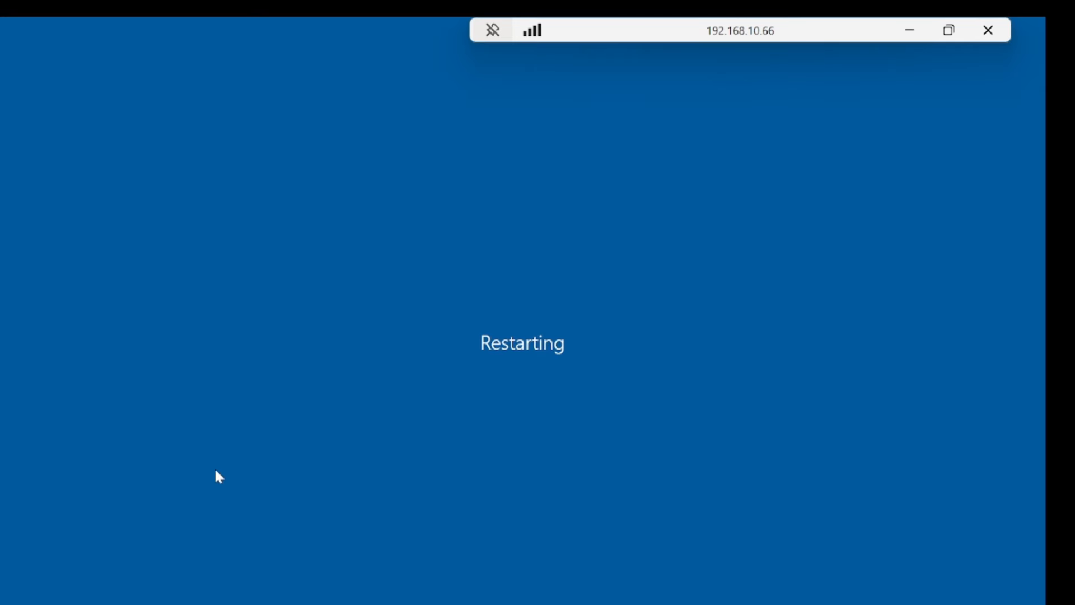
{"action": "left_click", "coordinate": [995, 32]}
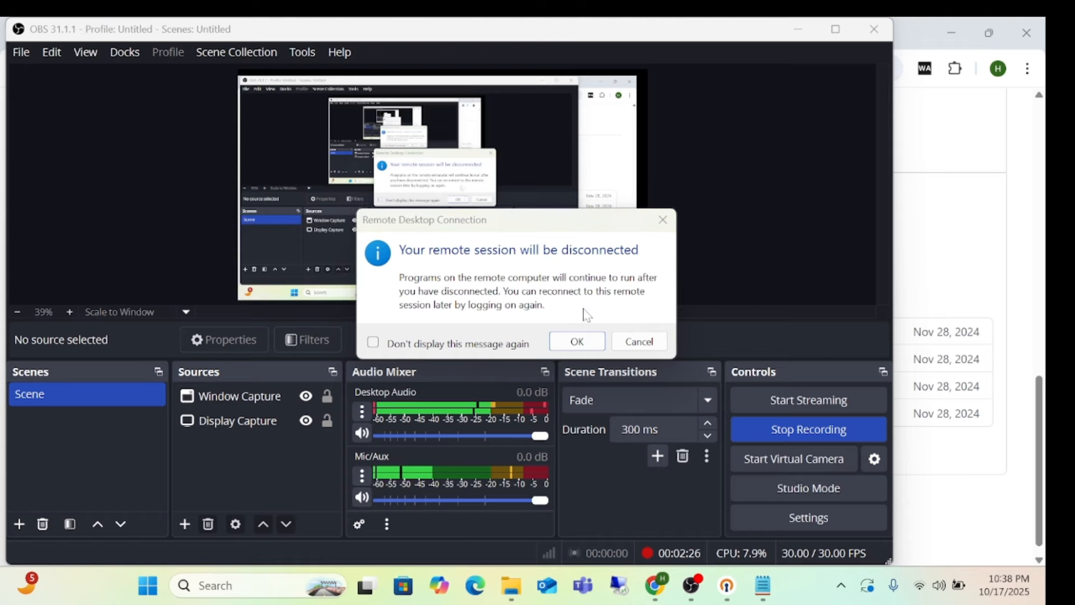
Step: Confirm the disconnect and boot the win 11 h VM into the windows11 entry
{"action": "left_click", "coordinate": [577, 341]}
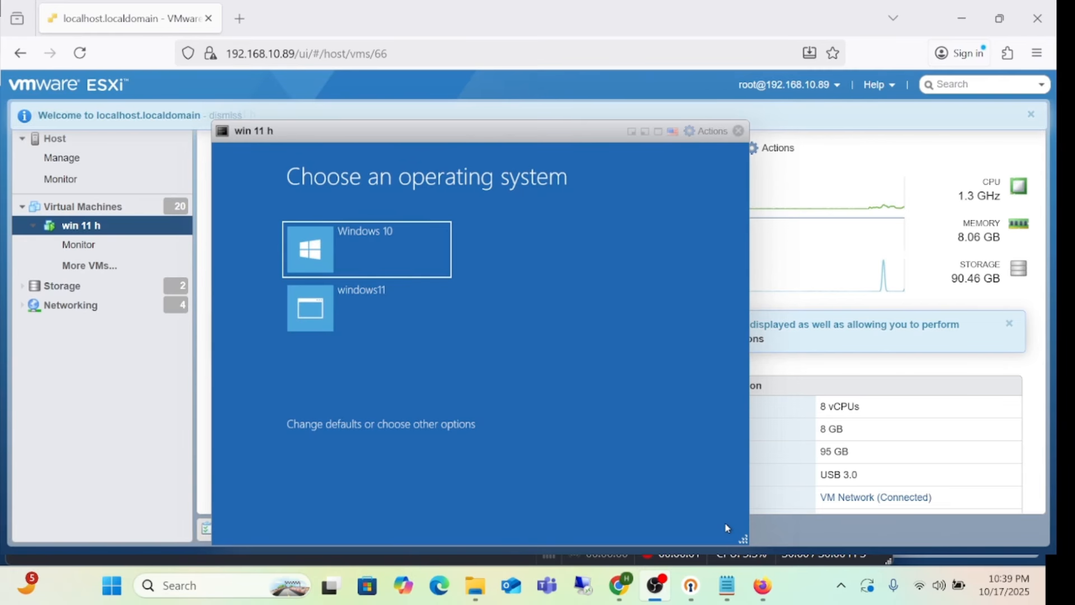
{"action": "left_click", "coordinate": [726, 527]}
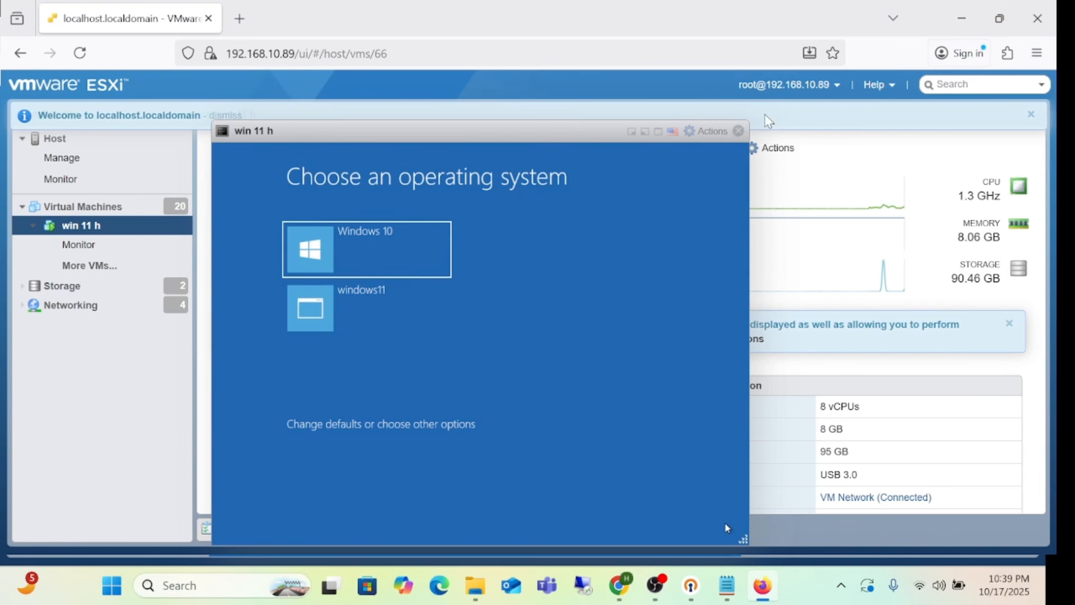
{"action": "left_click", "coordinate": [339, 315]}
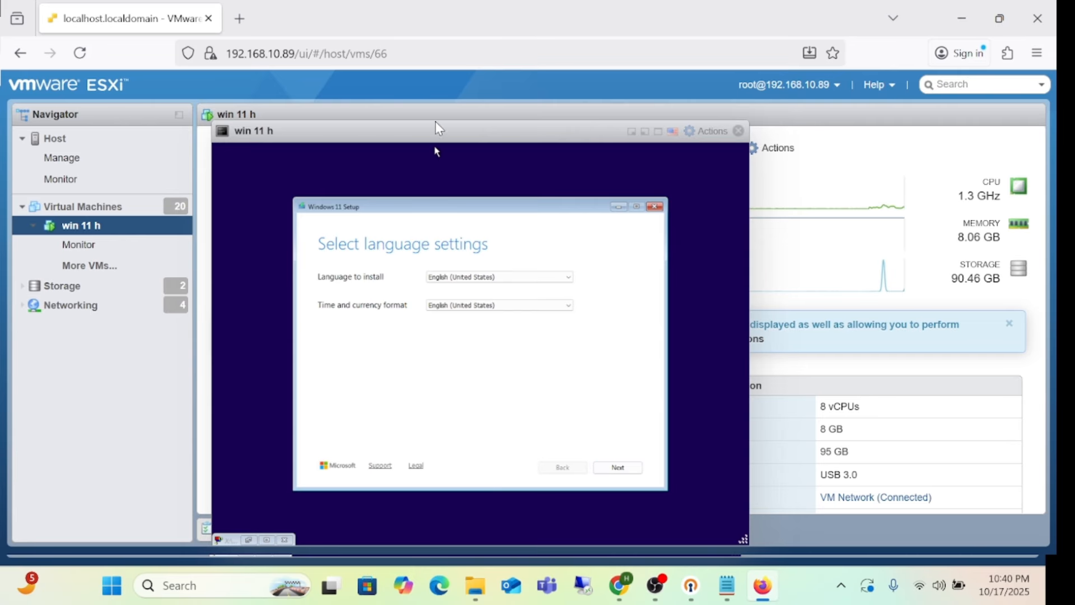
Step: In the full-screen console, accept English (United States) language and US keyboard in Windows 11 Setup
{"action": "double_click", "coordinate": [479, 133]}
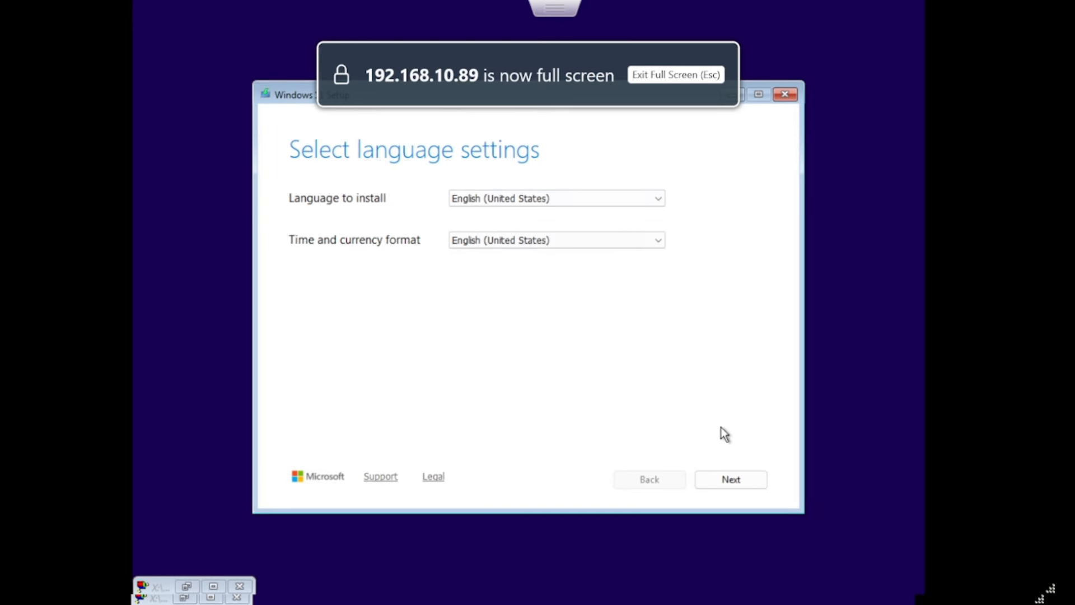
{"action": "left_click", "coordinate": [738, 481]}
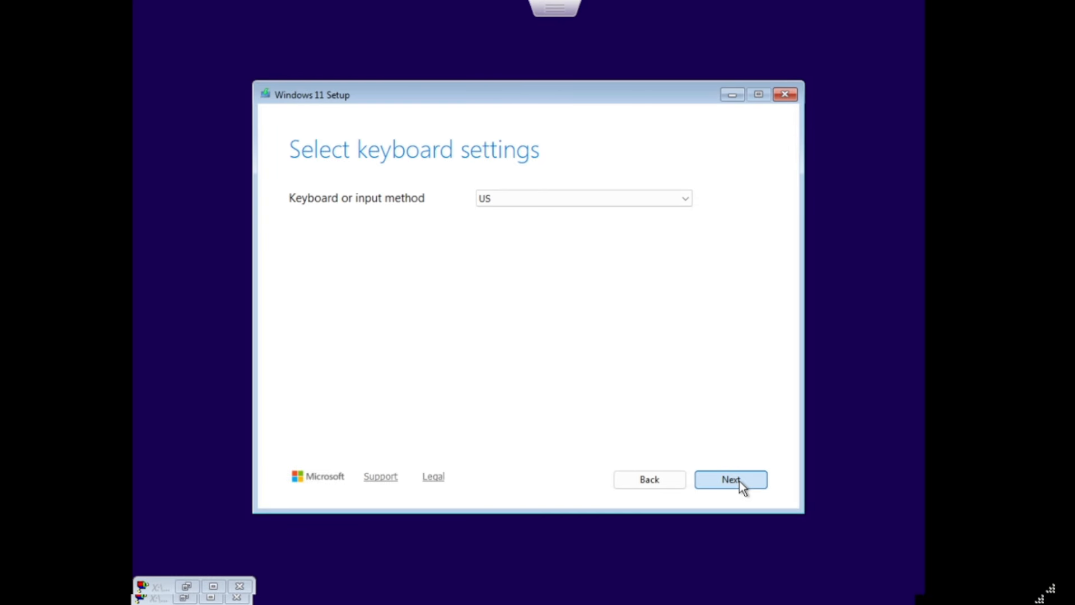
{"action": "left_click", "coordinate": [731, 480]}
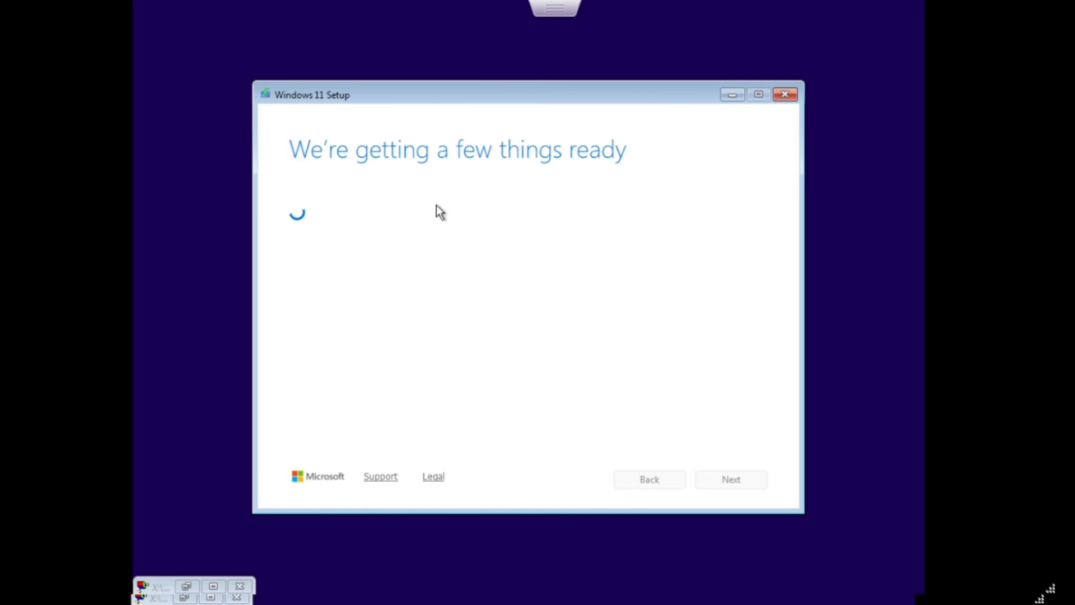
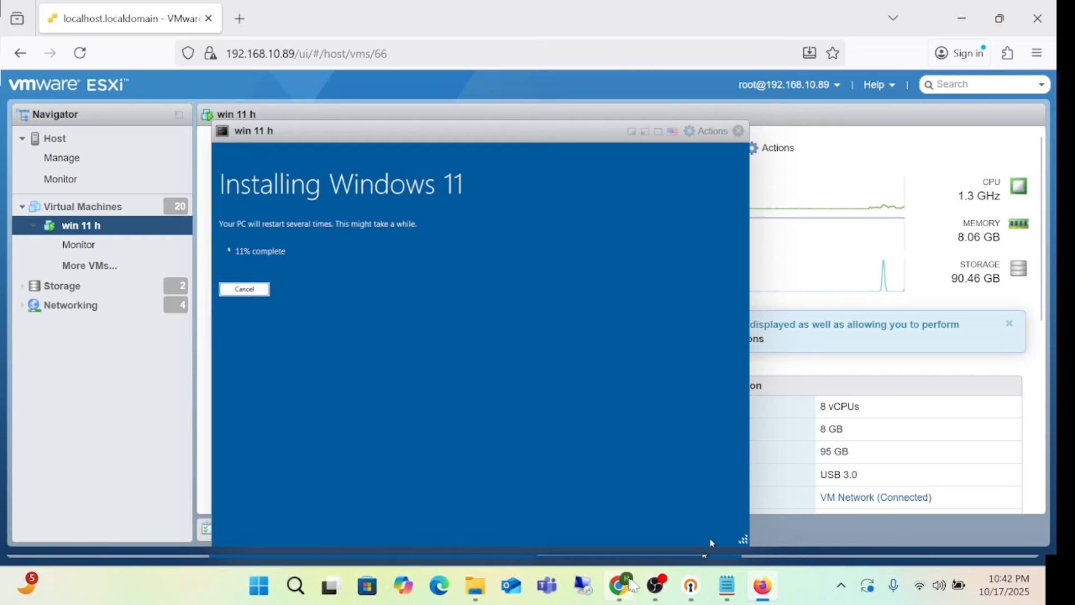
Step: Wait for the Windows 11 installation to finish in the win 11 h VM
{"action": "left_click", "coordinate": [655, 586]}
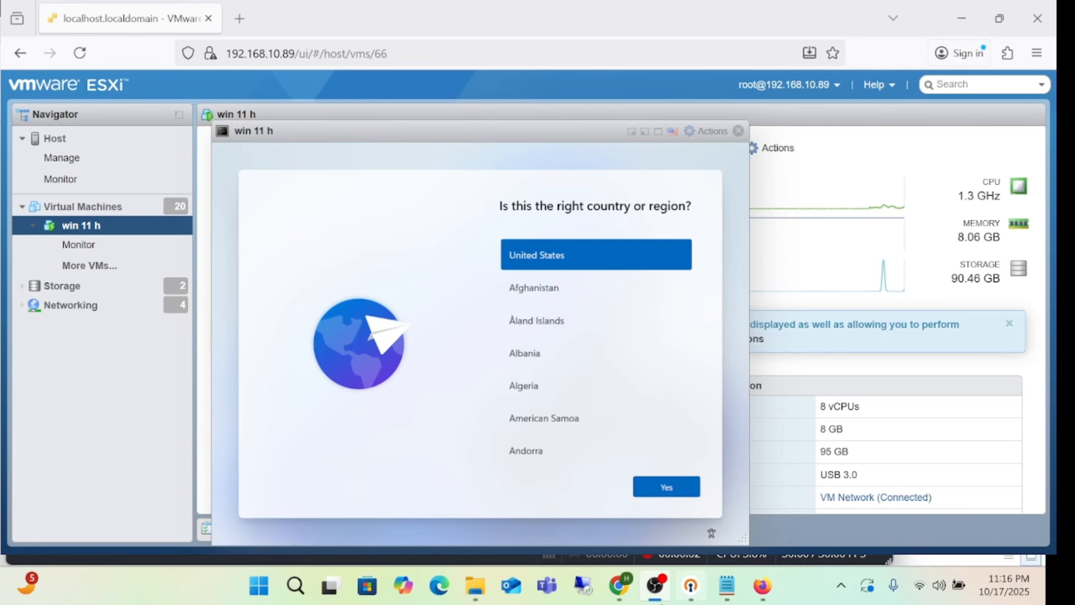
Step: Confirm United States as the region and the US keyboard, skipping a second layout
{"action": "left_click", "coordinate": [762, 586]}
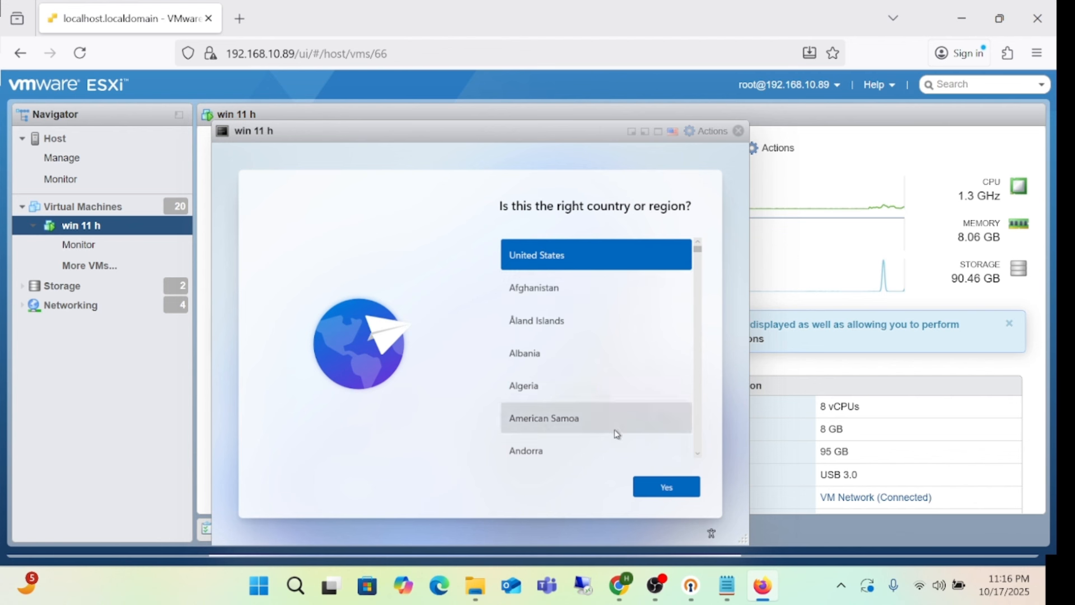
{"action": "left_click", "coordinate": [660, 491]}
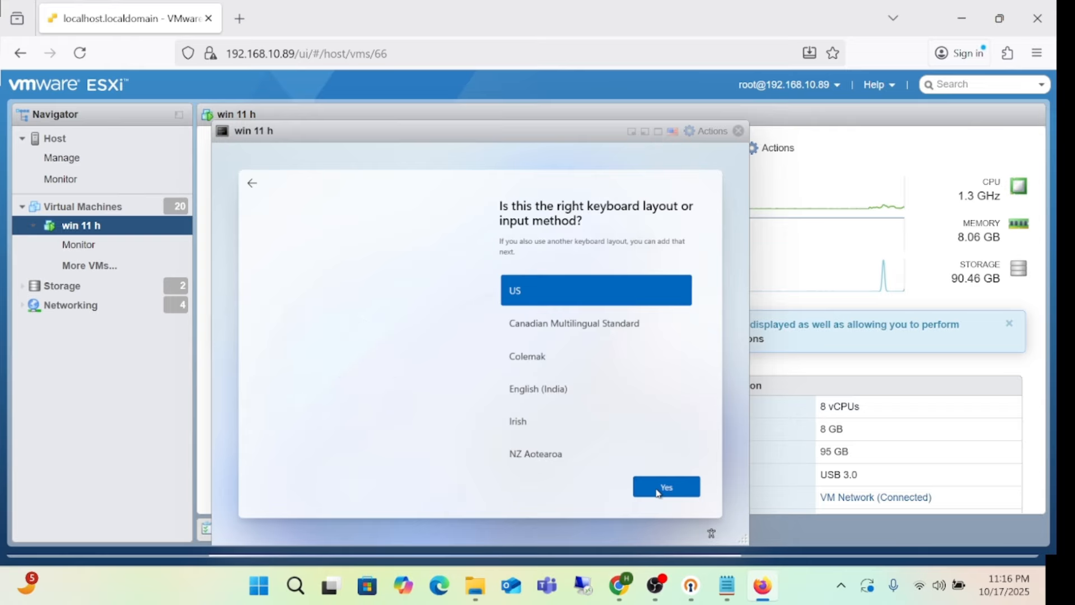
{"action": "left_click", "coordinate": [658, 491]}
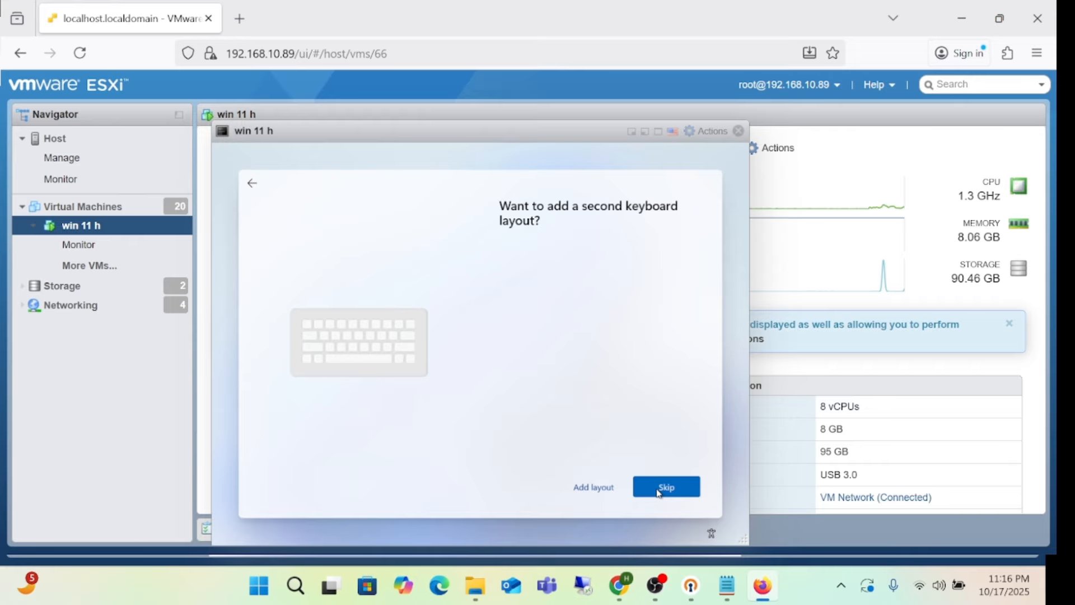
{"action": "left_click", "coordinate": [657, 489]}
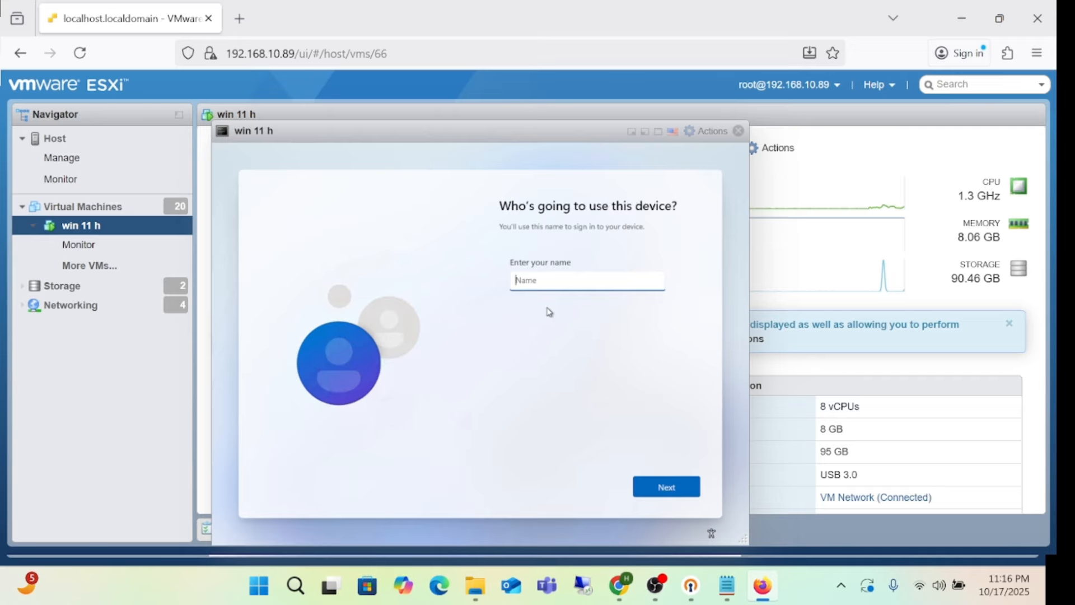
Step: Enter a local account name, then set the account password and confirm it
{"action": "type", "text": "hidayat"}
{"action": "left_click", "coordinate": [667, 496]}
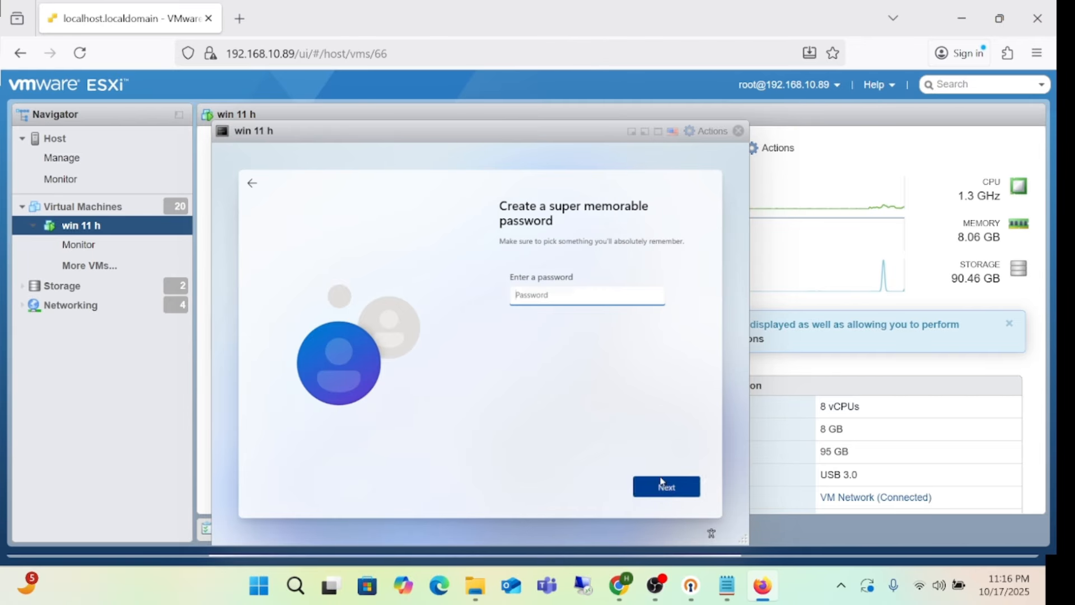
{"action": "type", "text": "h"}
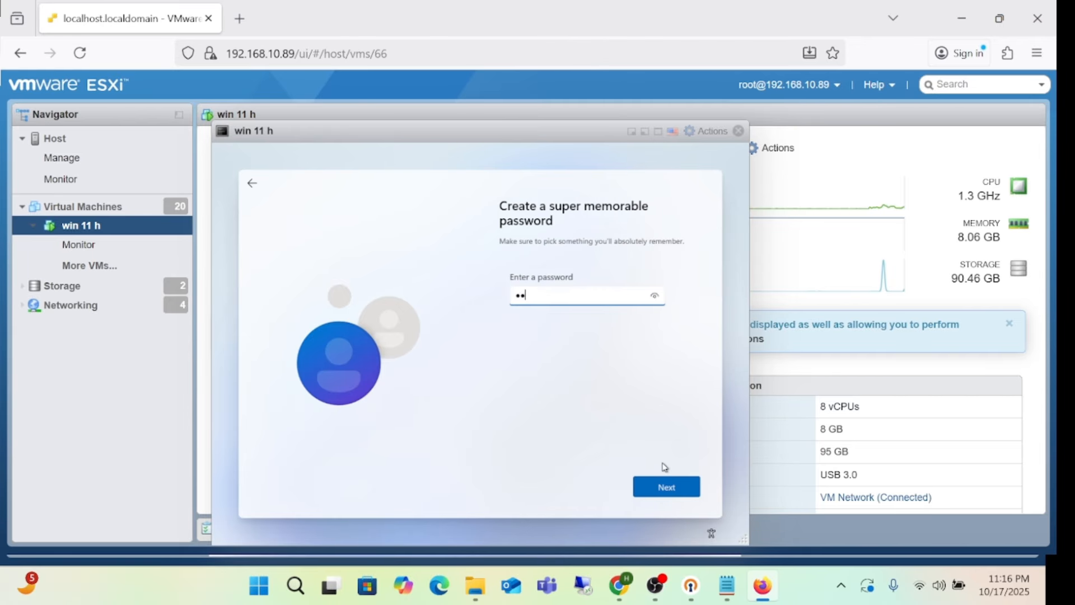
{"action": "type", "text": "•••••••••"}
{"action": "left_click", "coordinate": [674, 497]}
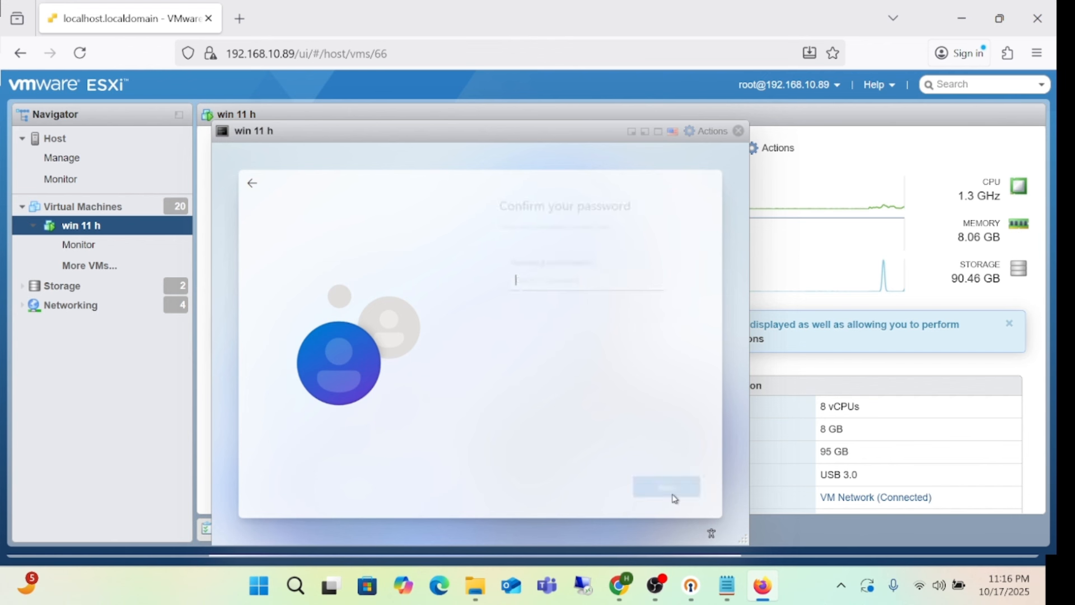
{"action": "type", "text": "•••••••"}
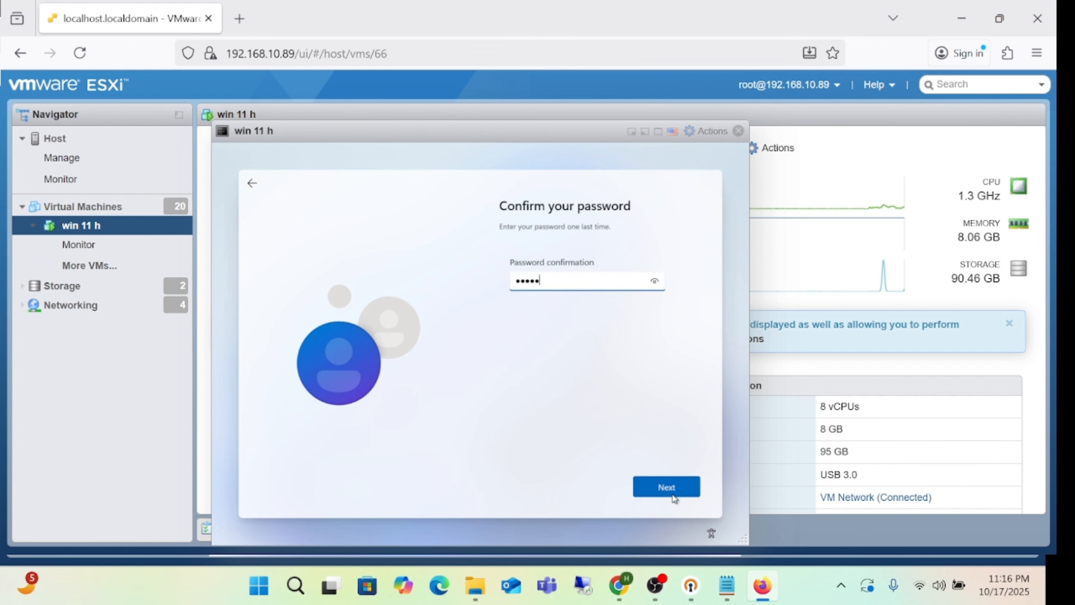
{"action": "type", "text": "•••"}
{"action": "left_click", "coordinate": [675, 496]}
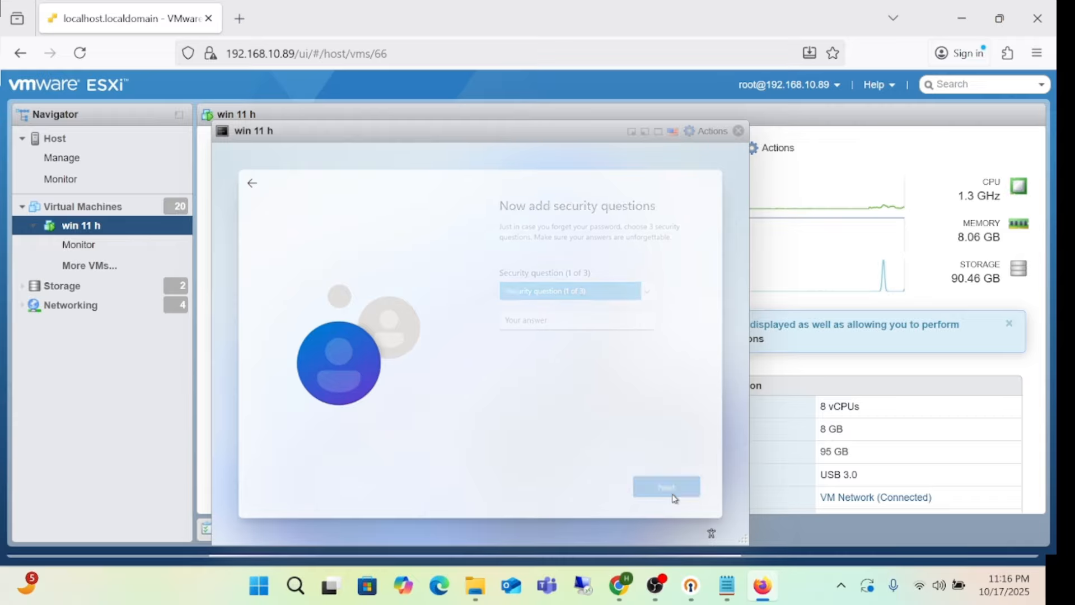
Step: Choose the first security question and enter its answer
{"action": "left_click", "coordinate": [588, 325]}
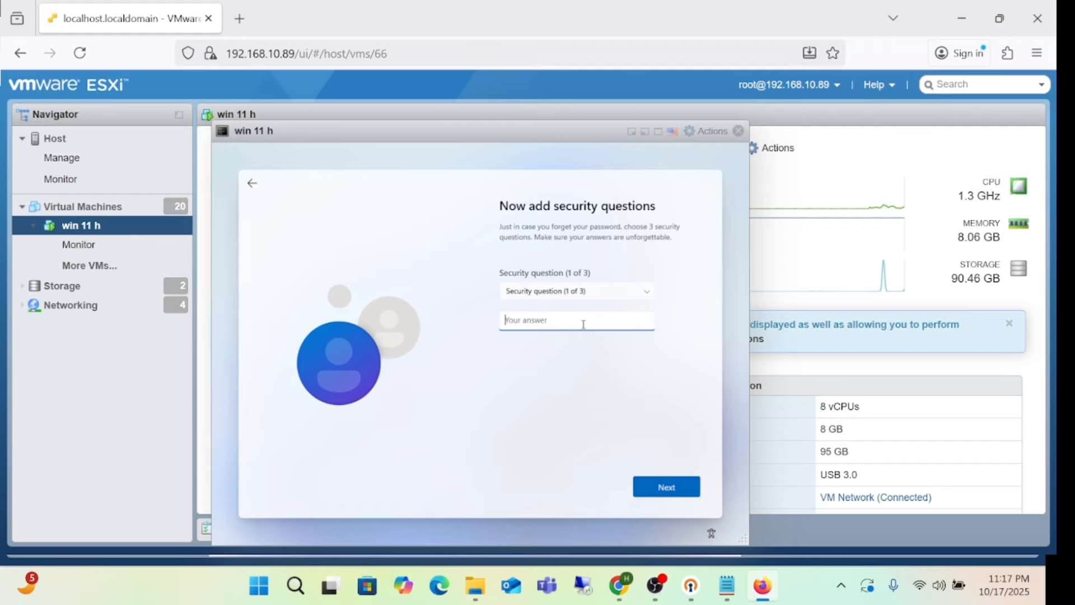
{"action": "type", "text": "aa"}
{"action": "left_click", "coordinate": [659, 485]}
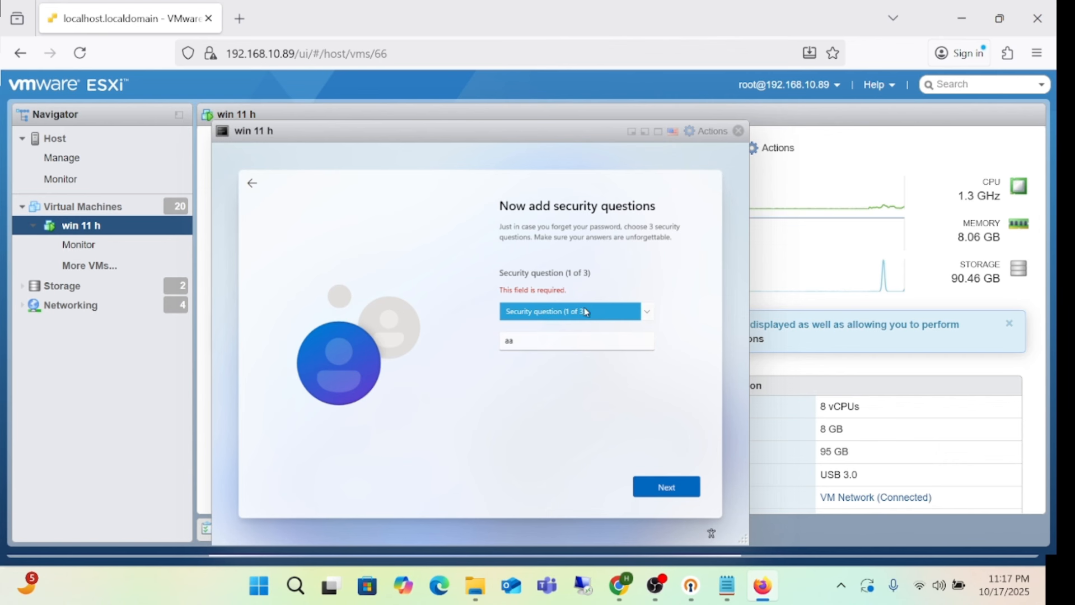
{"action": "left_click", "coordinate": [585, 312]}
{"action": "left_click", "coordinate": [585, 322]}
{"action": "left_click", "coordinate": [664, 487]}
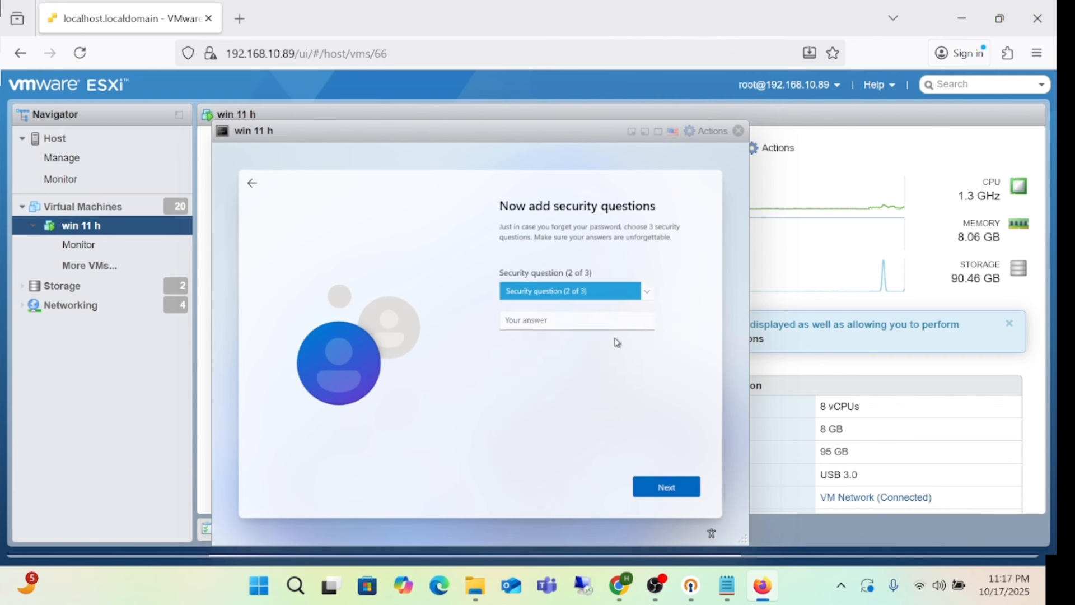
Step: Select the childhood nickname question as the second and enter its answer
{"action": "left_click", "coordinate": [604, 299]}
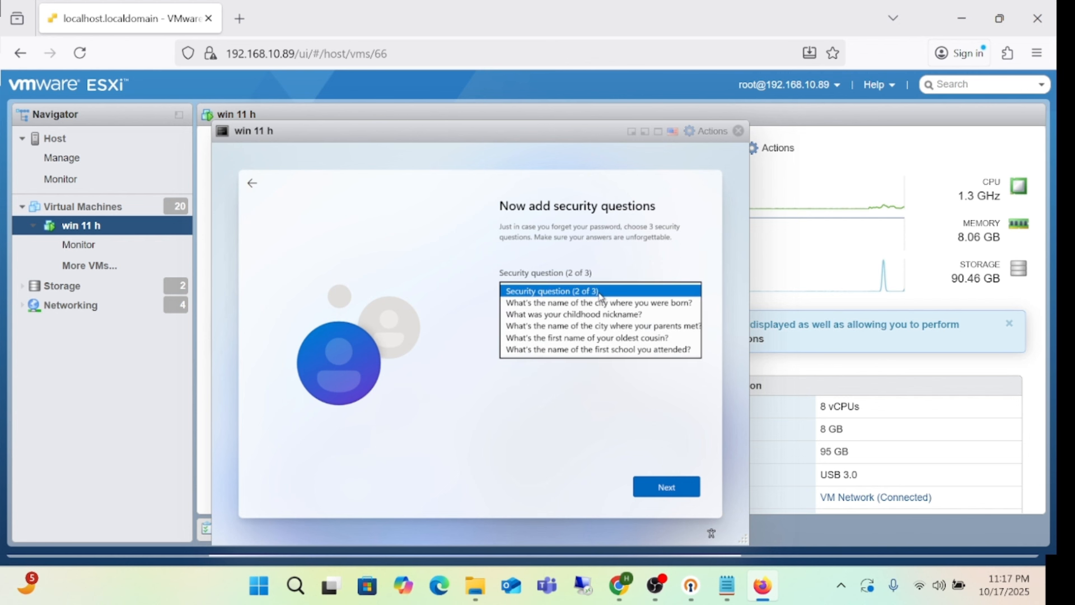
{"action": "left_click", "coordinate": [596, 317]}
{"action": "left_click", "coordinate": [572, 321]}
{"action": "type", "text": "a"}
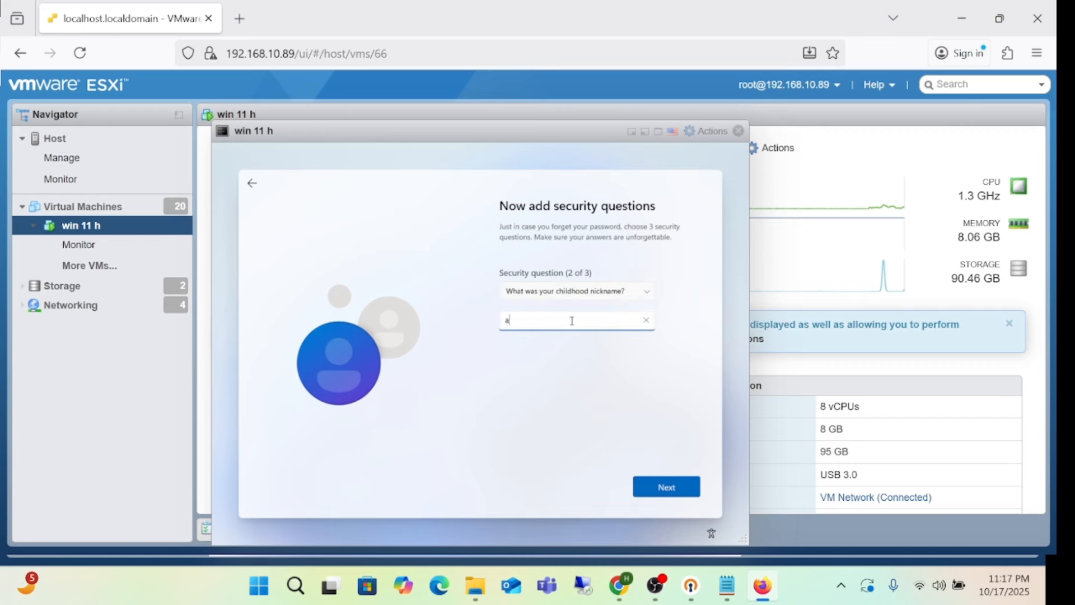
{"action": "type", "text": "a"}
{"action": "left_click", "coordinate": [680, 479]}
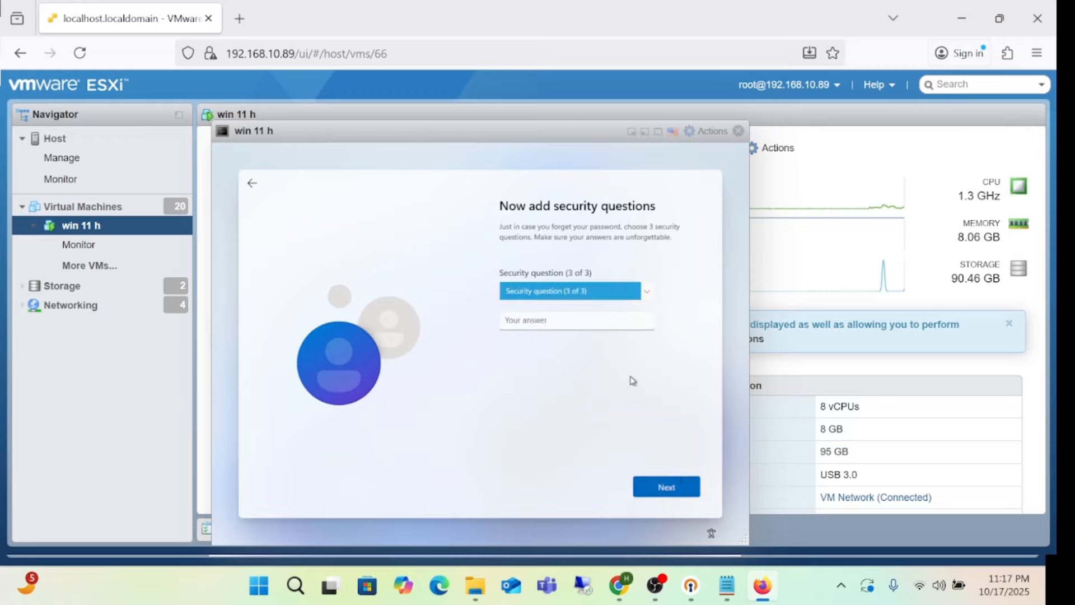
Step: Select the oldest cousin question as the third, answer it, and finish account setup
{"action": "left_click", "coordinate": [591, 289]}
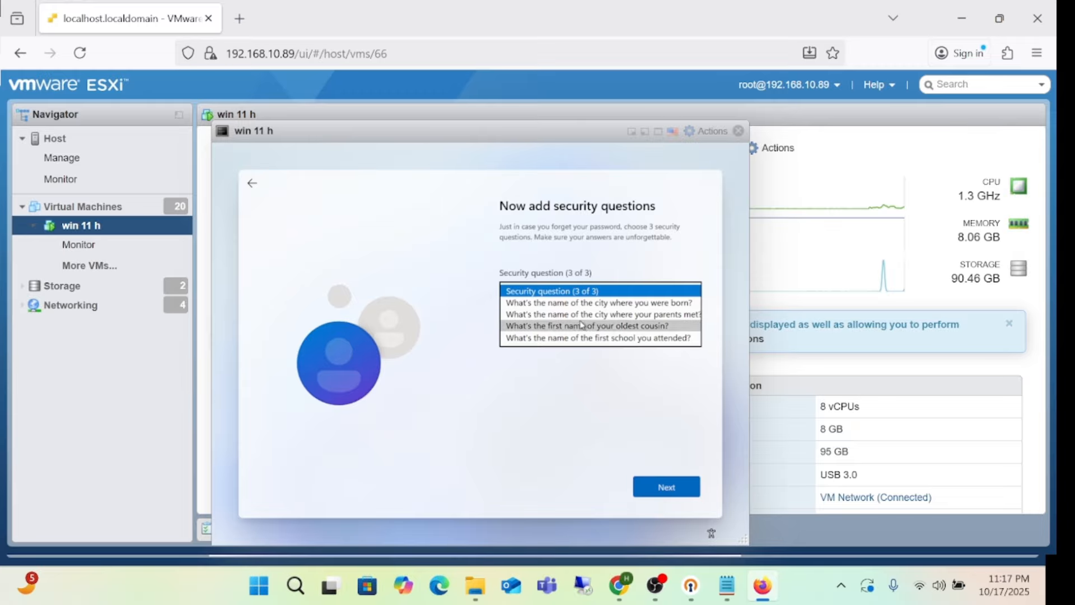
{"action": "left_click", "coordinate": [582, 325]}
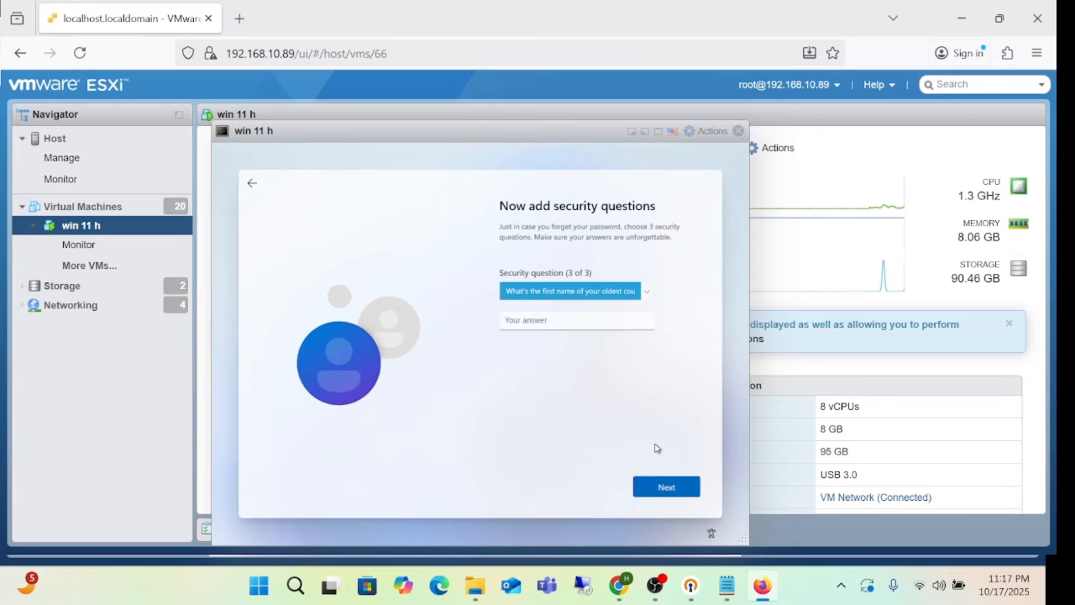
{"action": "left_click", "coordinate": [553, 326]}
{"action": "type", "text": "aa"}
{"action": "left_click", "coordinate": [666, 487]}
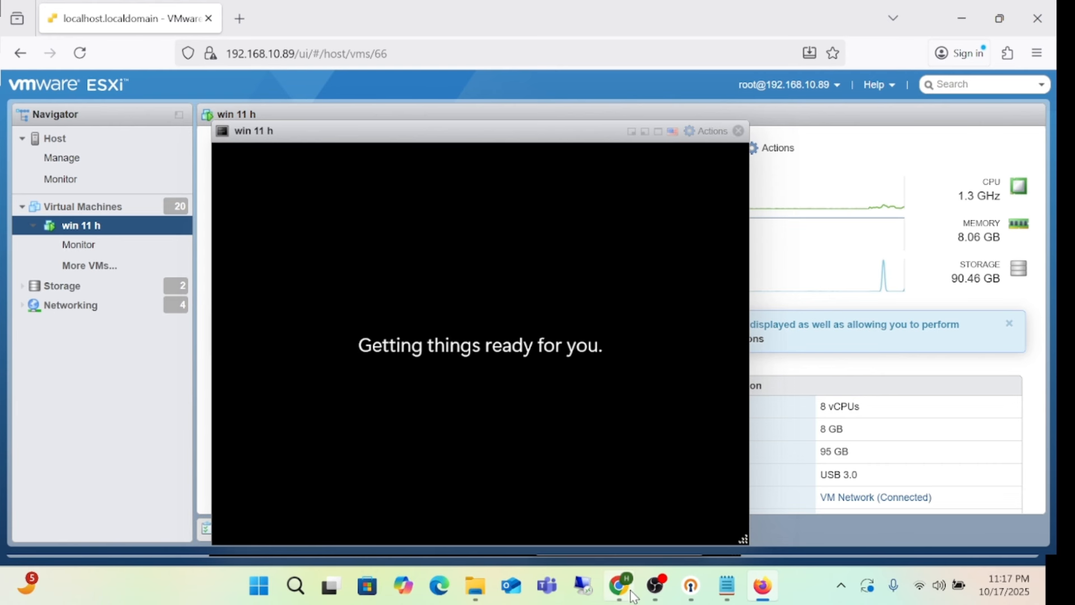
Step: Wait for the first sign-in until the User Account Customization window appears on the desktop
{"action": "left_click", "coordinate": [655, 585]}
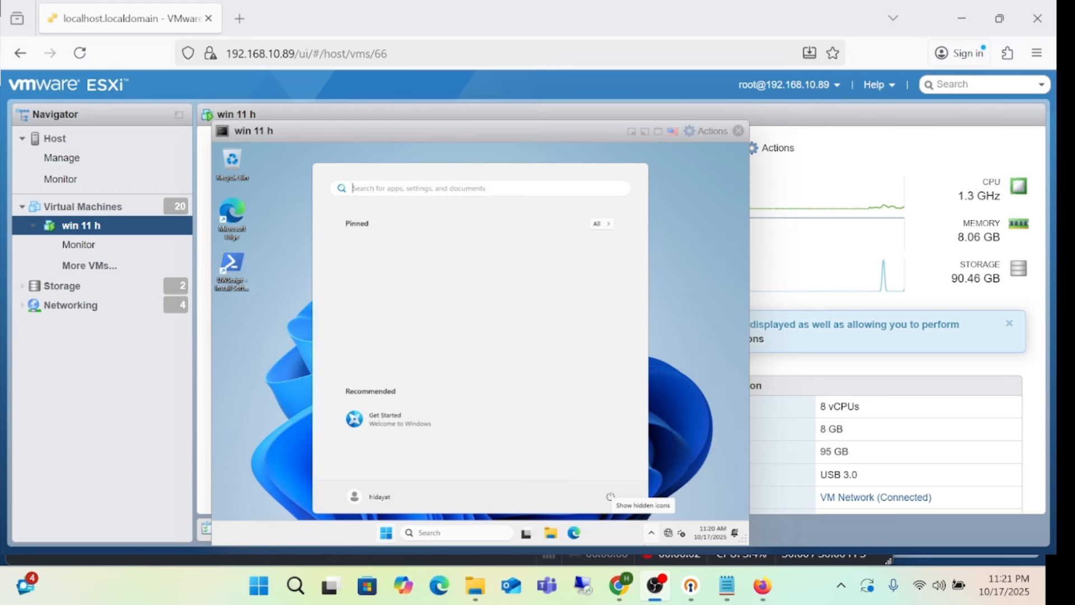
{"action": "left_click", "coordinate": [810, 13]}
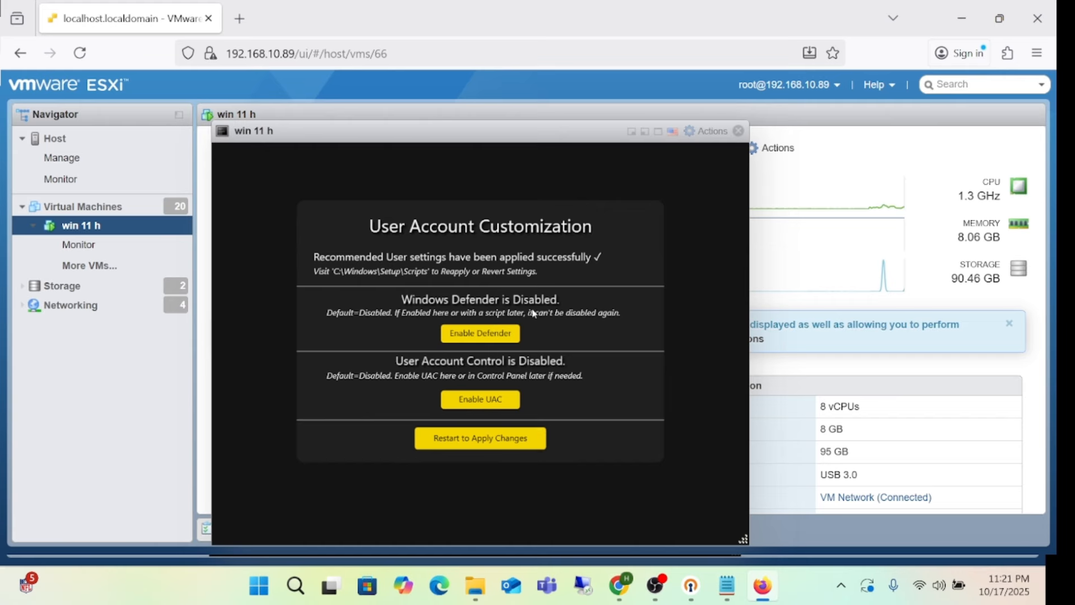
Step: Enable Windows Defender and dismiss its confirmation message
{"action": "left_click", "coordinate": [496, 339]}
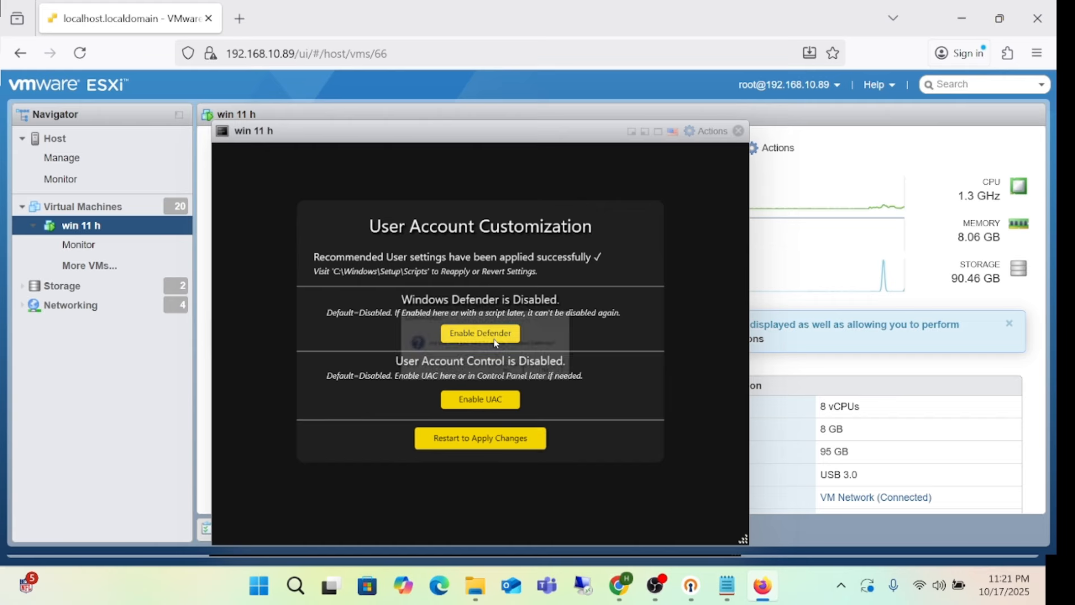
{"action": "left_click", "coordinate": [510, 374]}
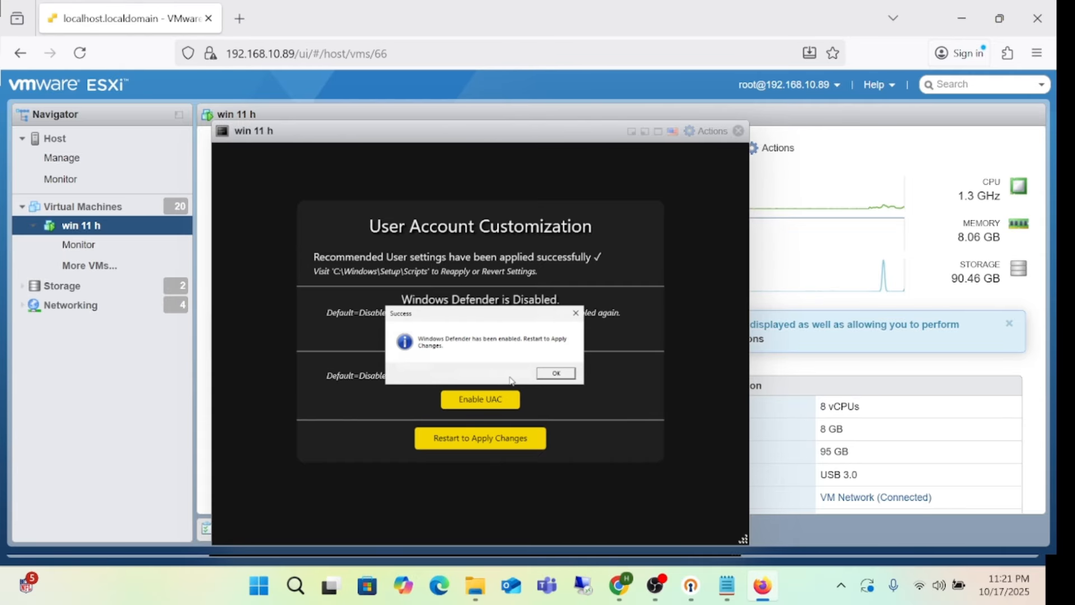
{"action": "left_click", "coordinate": [556, 373]}
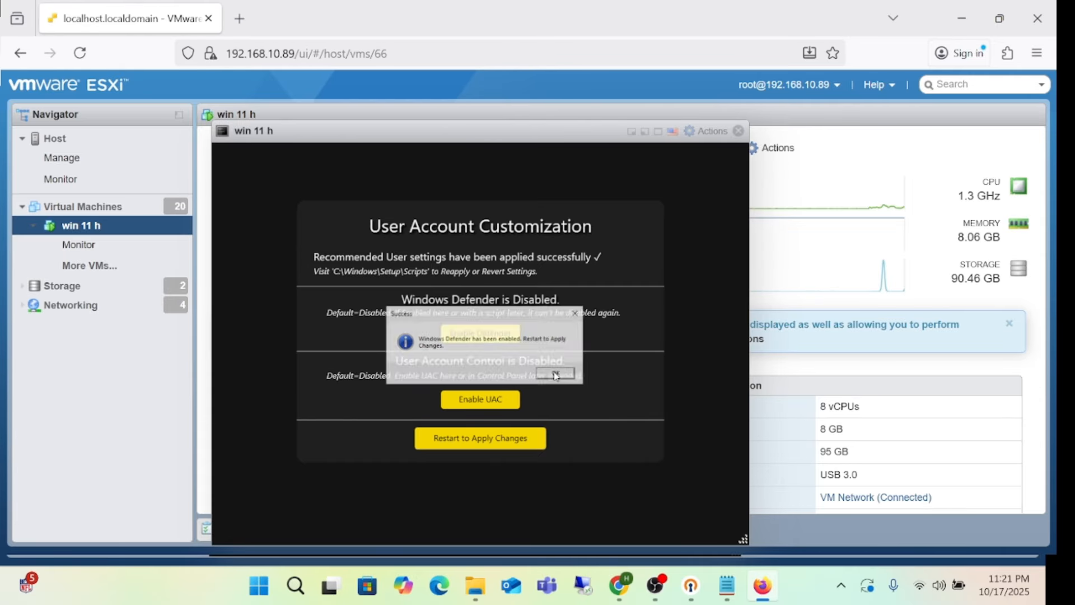
Step: Enable User Account Control, dismiss the success message, and request a restart to apply changes
{"action": "left_click", "coordinate": [492, 406]}
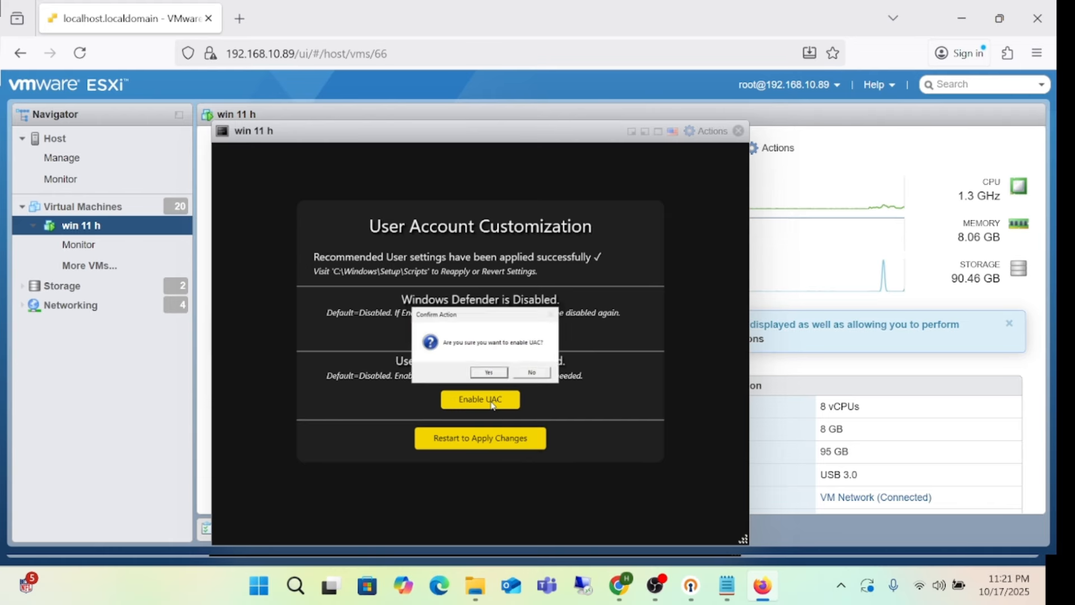
{"action": "left_click", "coordinate": [496, 375]}
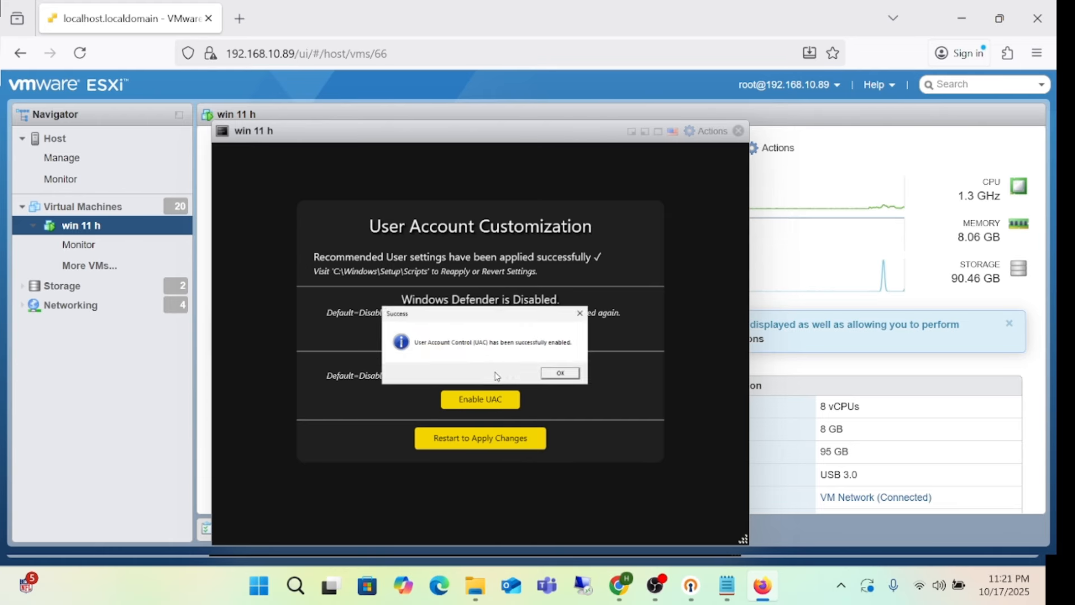
{"action": "left_click", "coordinate": [572, 375]}
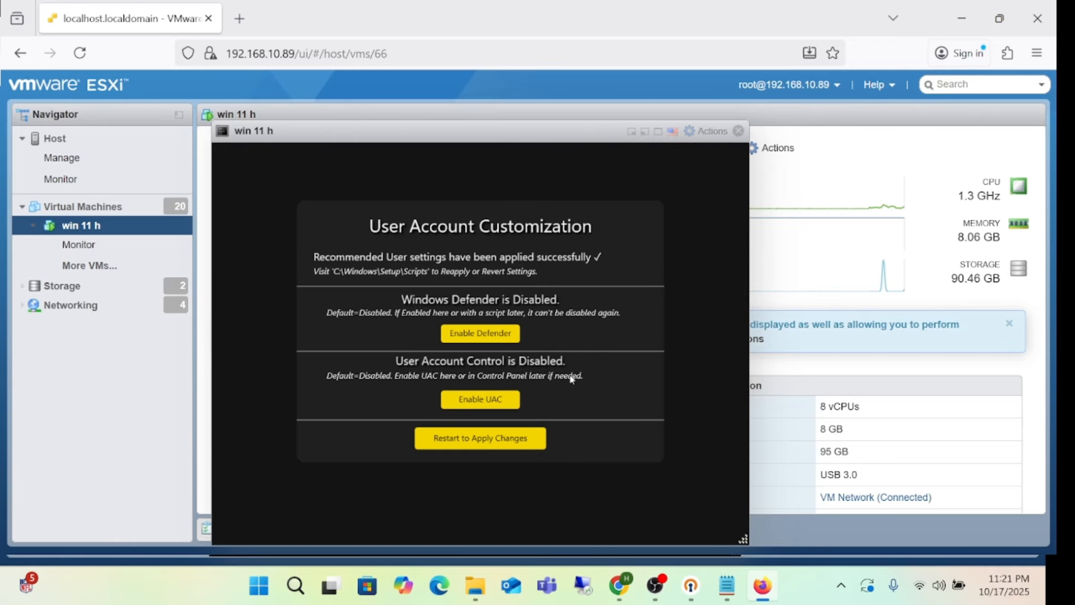
{"action": "left_click", "coordinate": [495, 444]}
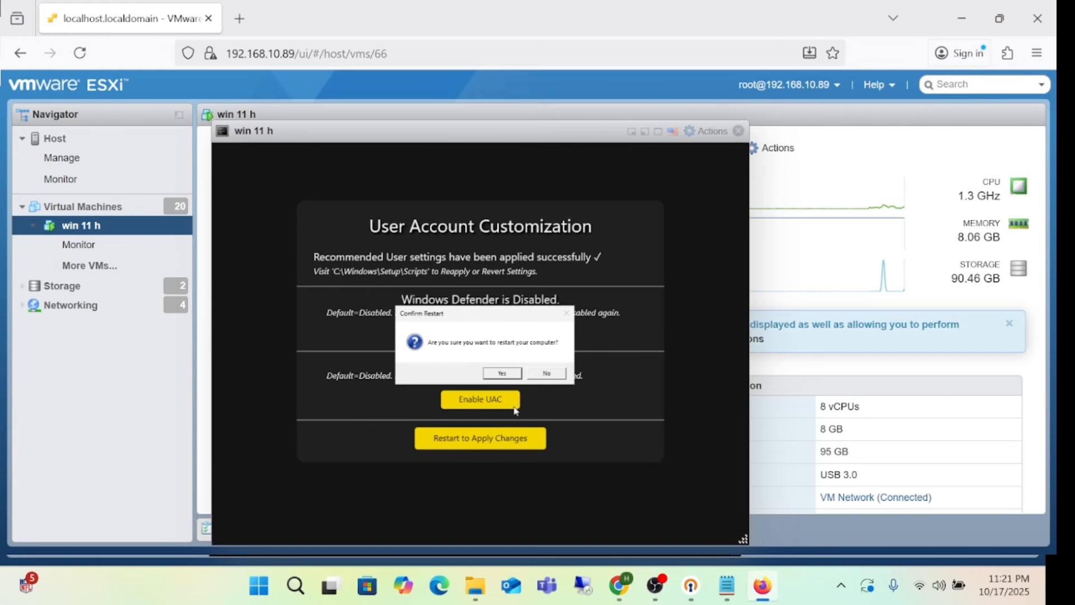
Step: Confirm the restart and let the VM reboot back to its desktop
{"action": "left_click", "coordinate": [506, 376]}
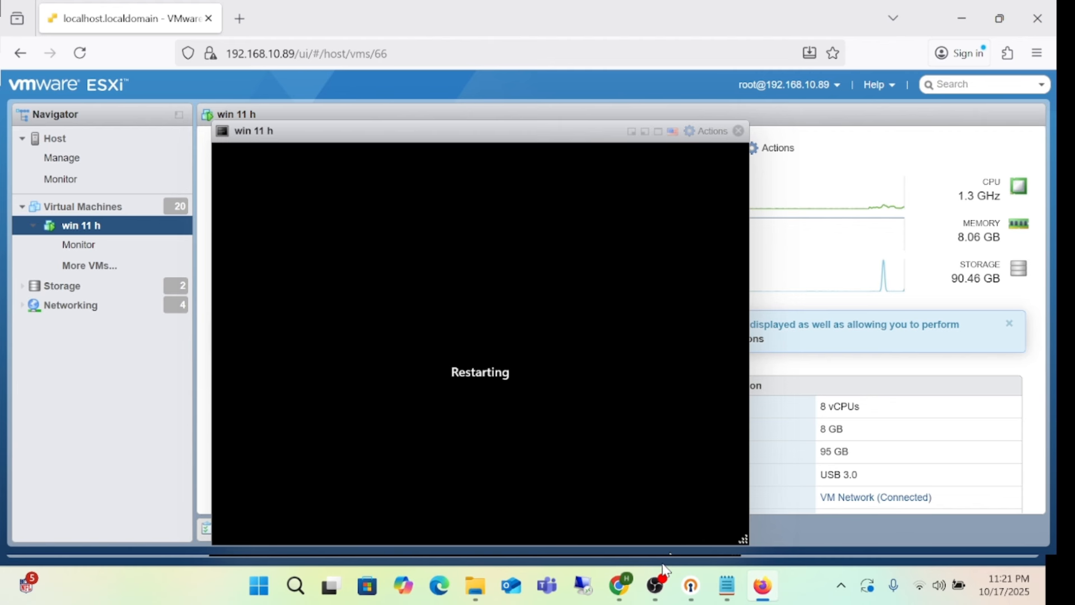
{"action": "left_click", "coordinate": [655, 583]}
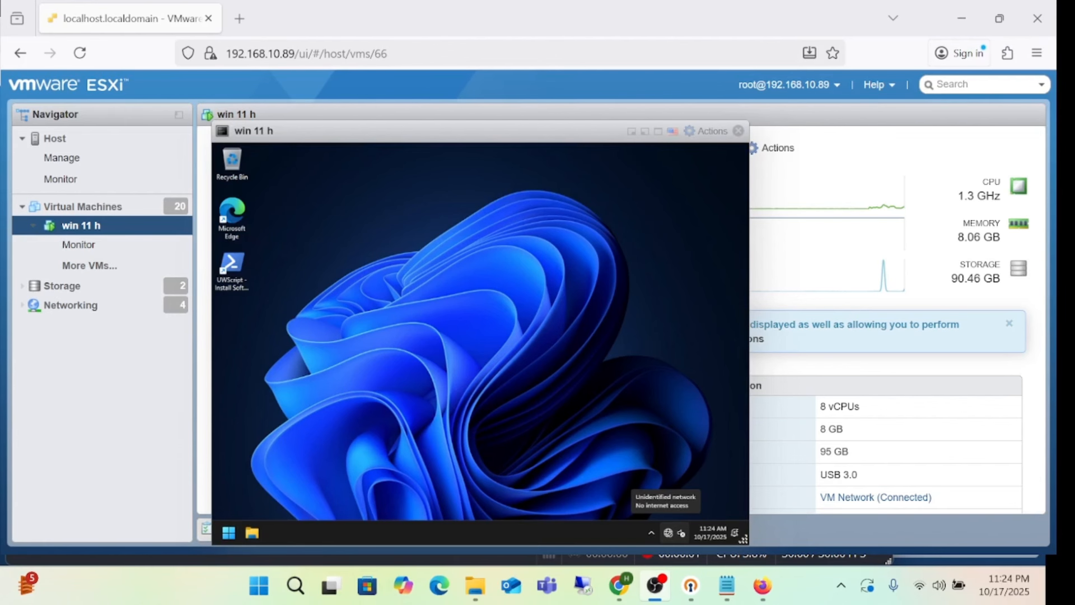
{"action": "left_click", "coordinate": [809, 19]}
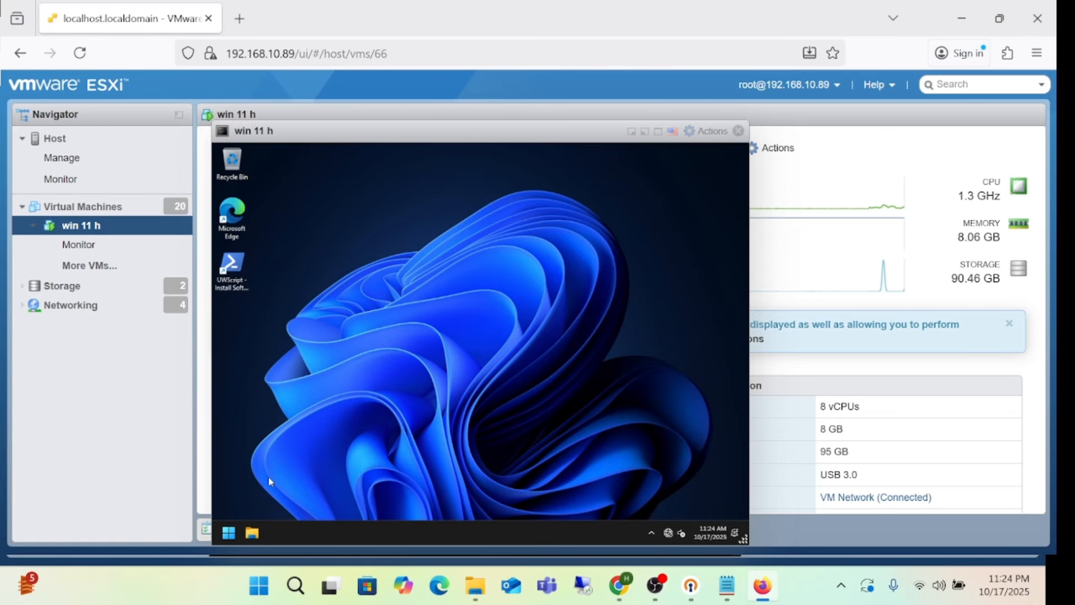
{"action": "left_click", "coordinate": [229, 532]}
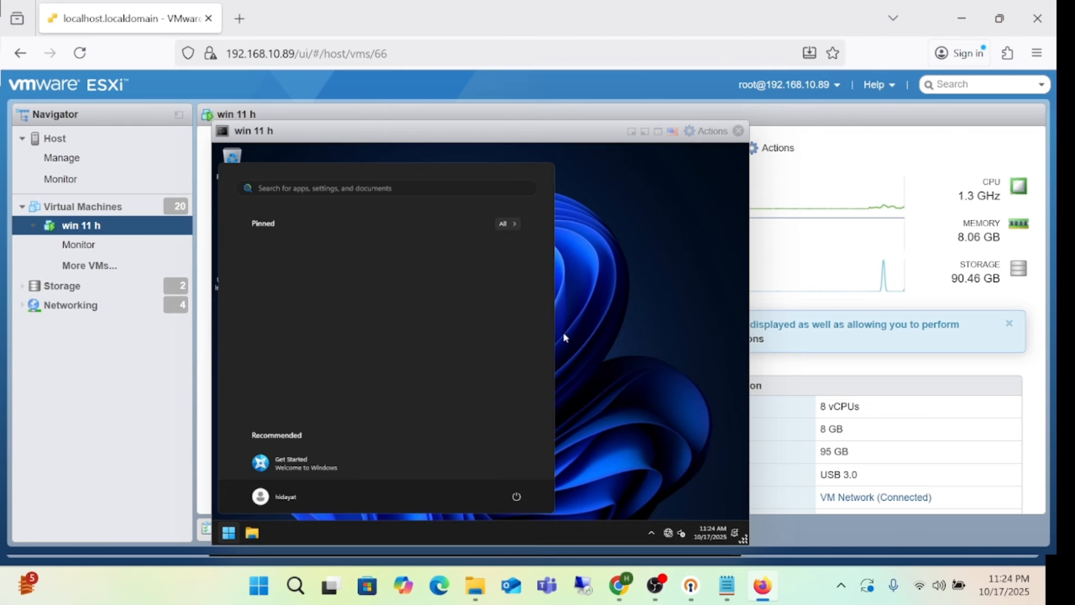
{"action": "left_click", "coordinate": [622, 331]}
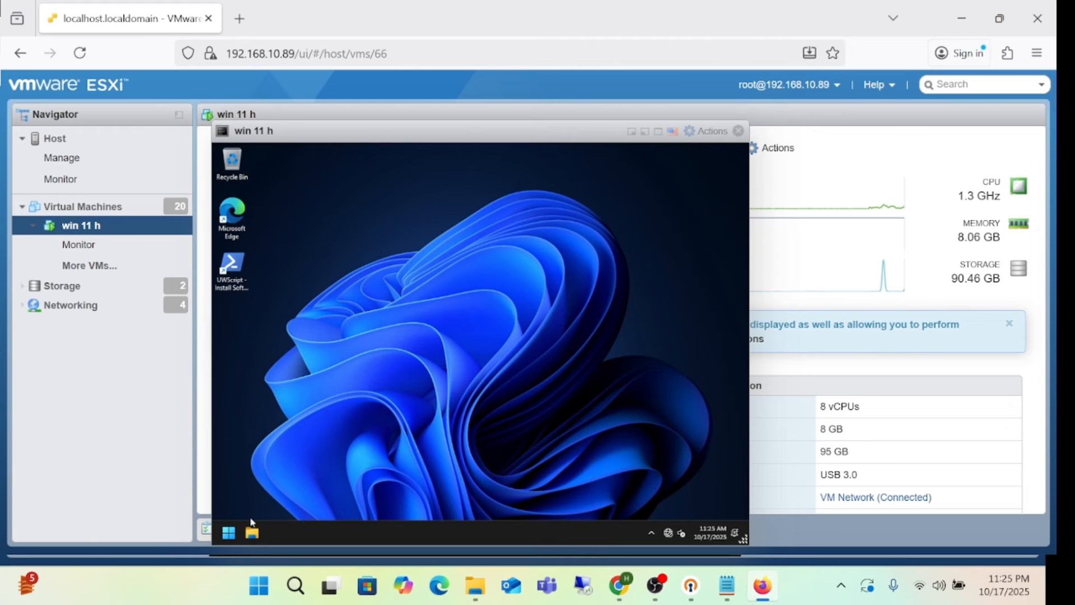
{"action": "left_click", "coordinate": [230, 535]}
{"action": "left_click", "coordinate": [253, 533]}
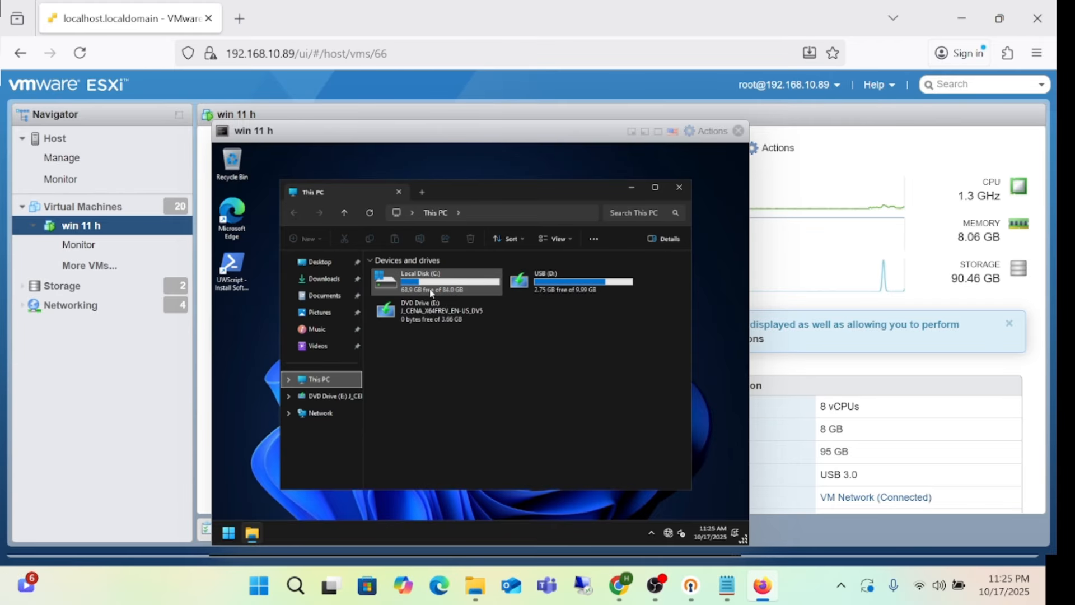
{"action": "left_click", "coordinate": [679, 190]}
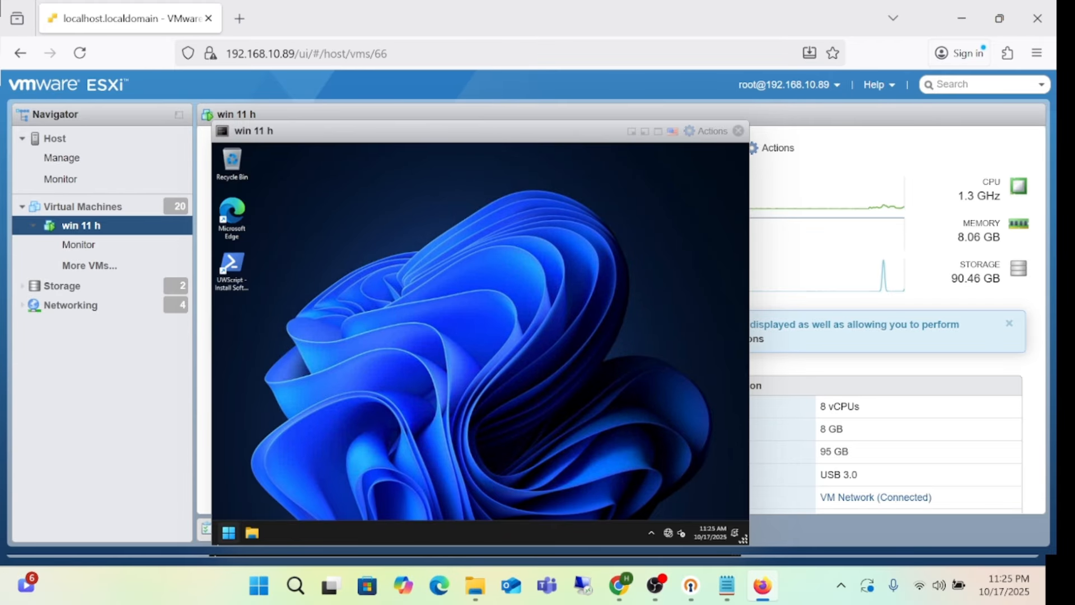
Step: Open Computer Management from Start search and select the 10 GB USB (D:) partition in Disk Management
{"action": "left_click", "coordinate": [228, 535]}
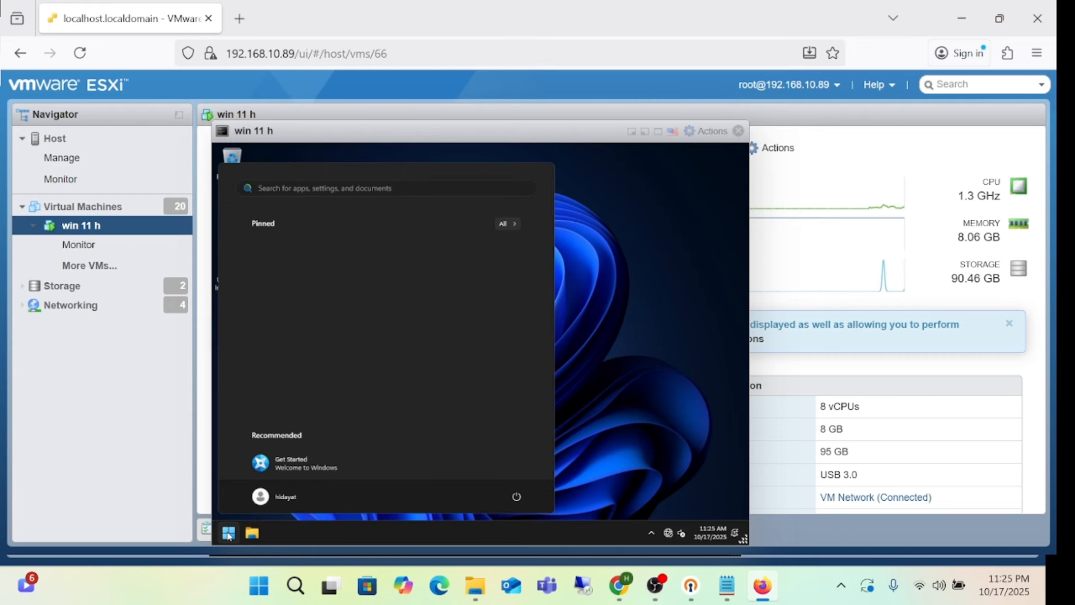
{"action": "type", "text": "compiu"}
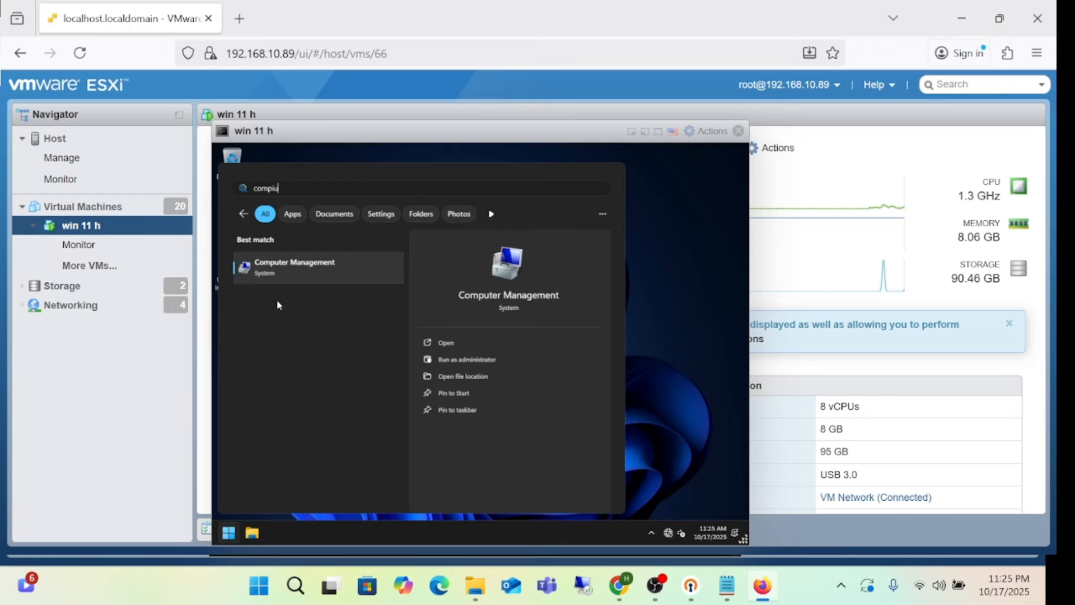
{"action": "left_click", "coordinate": [290, 270]}
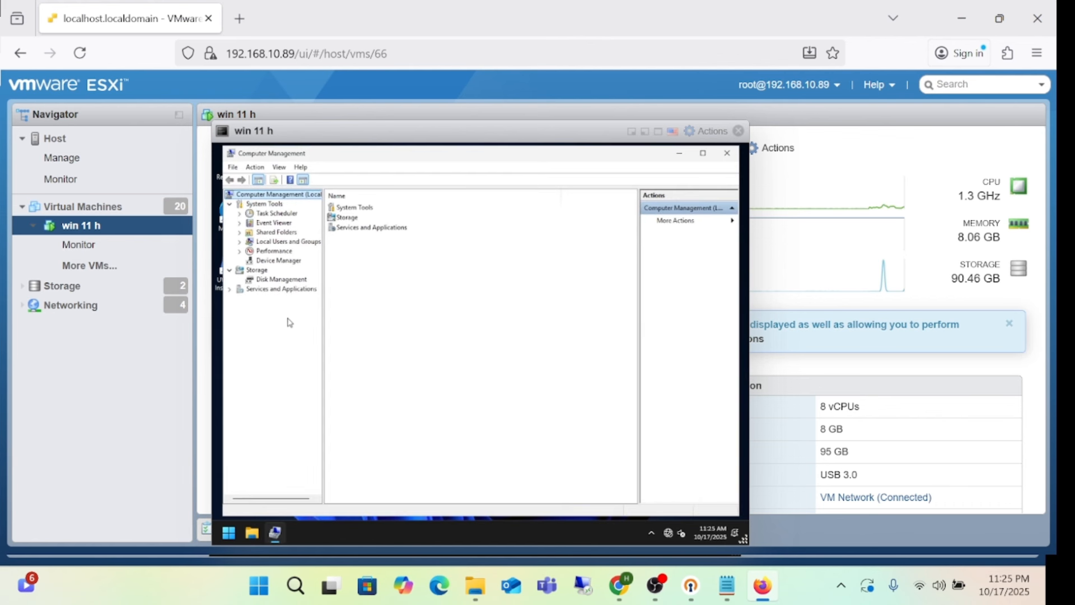
{"action": "left_click", "coordinate": [275, 280]}
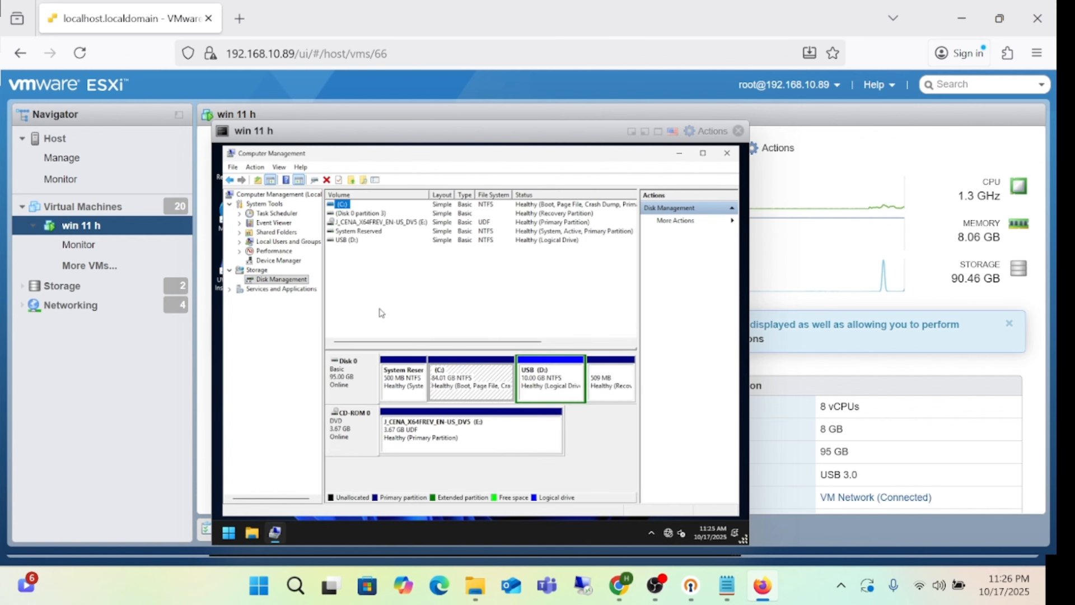
{"action": "left_click", "coordinate": [529, 382]}
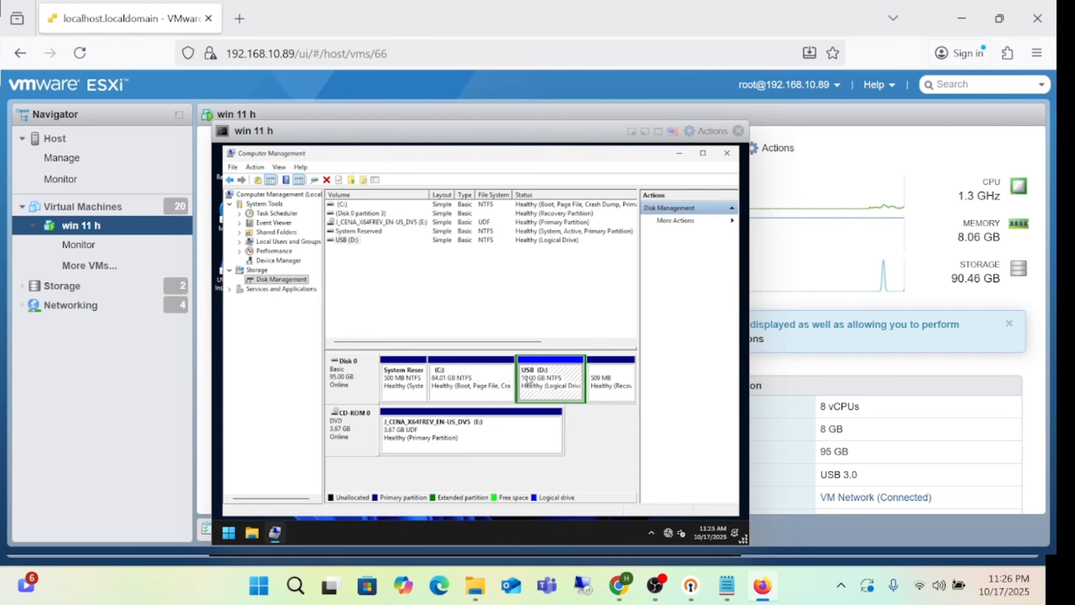
Step: Delete the USB (D:) volume and the empty extended partition left behind
{"action": "right_click", "coordinate": [529, 382]}
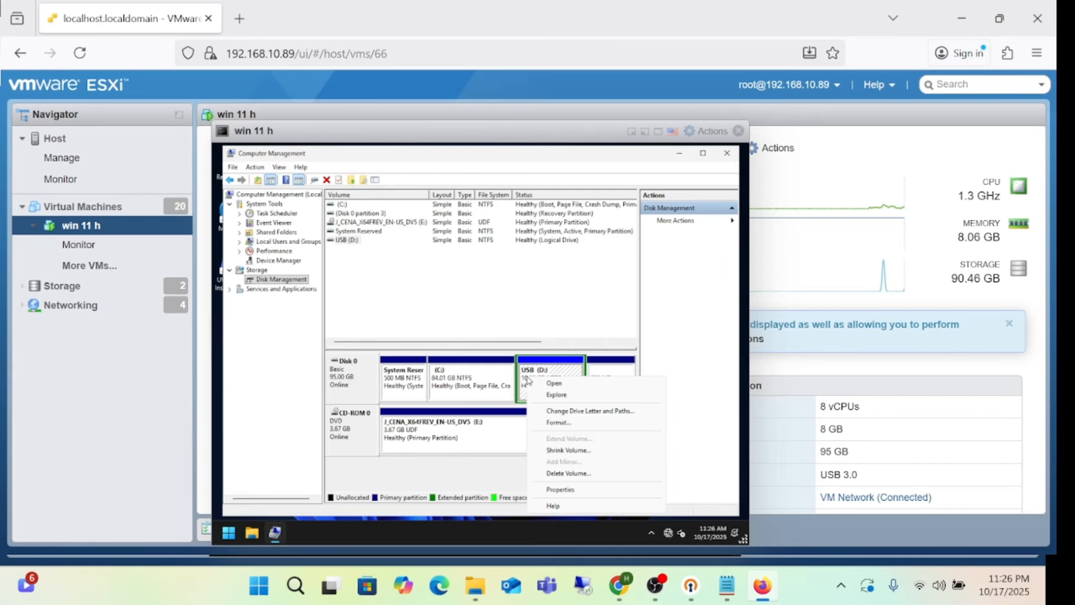
{"action": "left_click", "coordinate": [576, 473]}
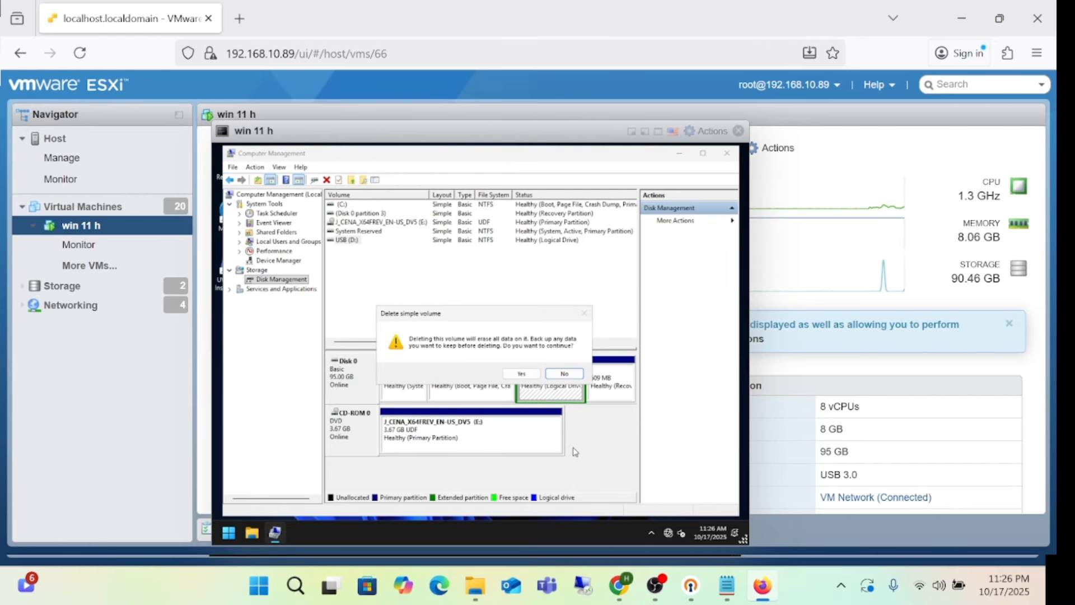
{"action": "left_click", "coordinate": [521, 374]}
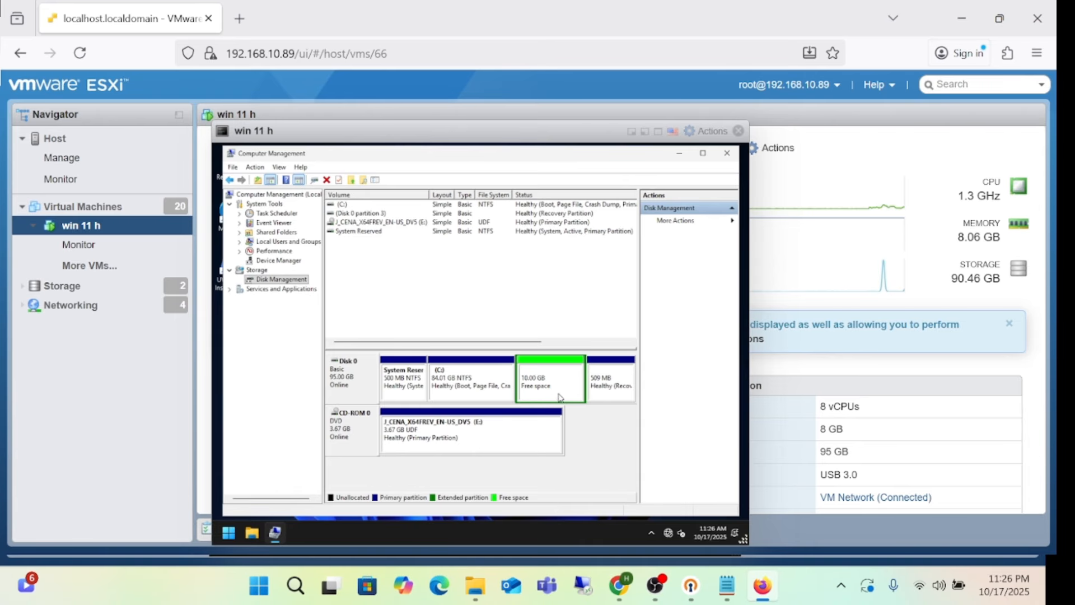
{"action": "right_click", "coordinate": [553, 387]}
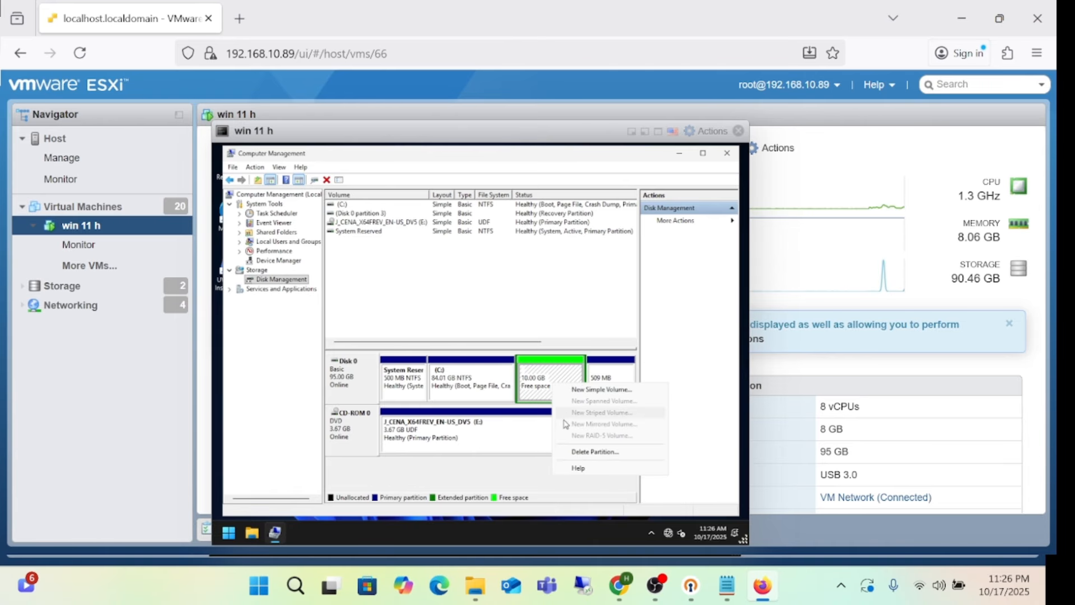
{"action": "left_click", "coordinate": [587, 452]}
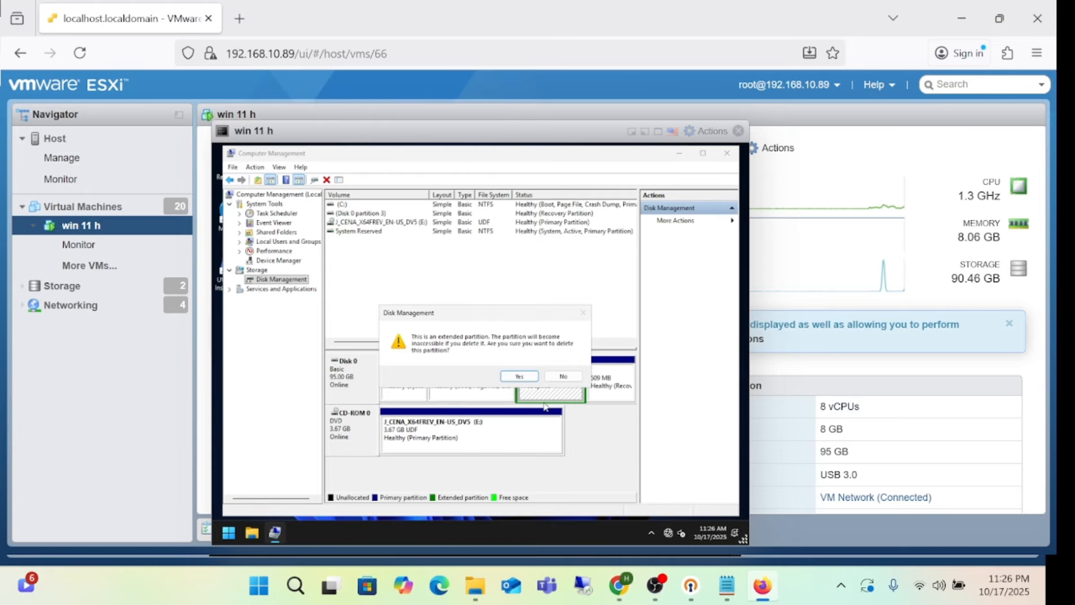
{"action": "left_click", "coordinate": [515, 377]}
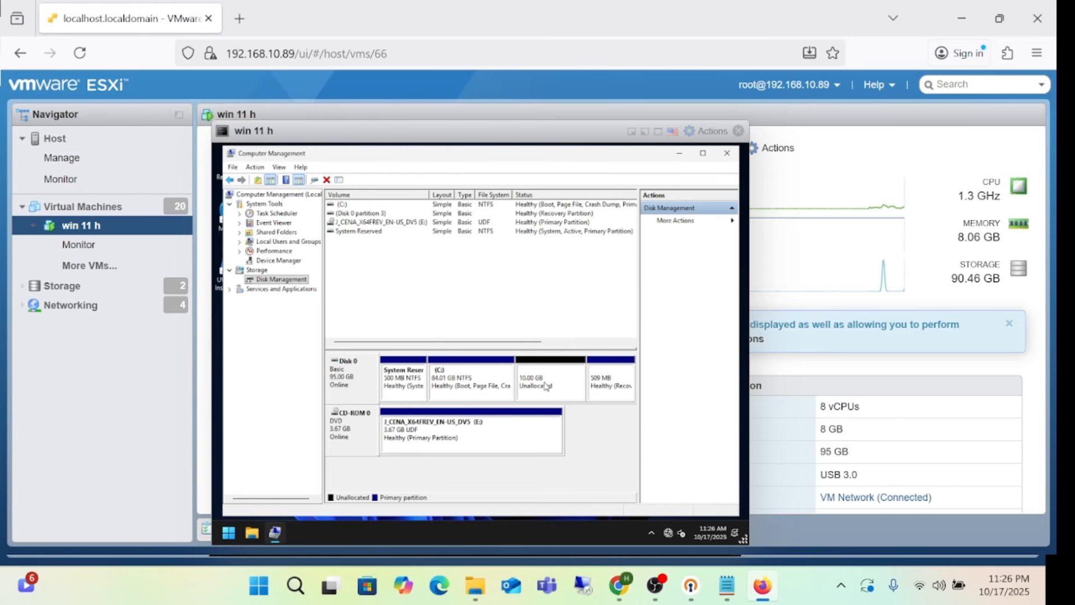
Step: Extend C: into the 10 GB unallocated space with default settings, then close Computer Management
{"action": "right_click", "coordinate": [500, 382]}
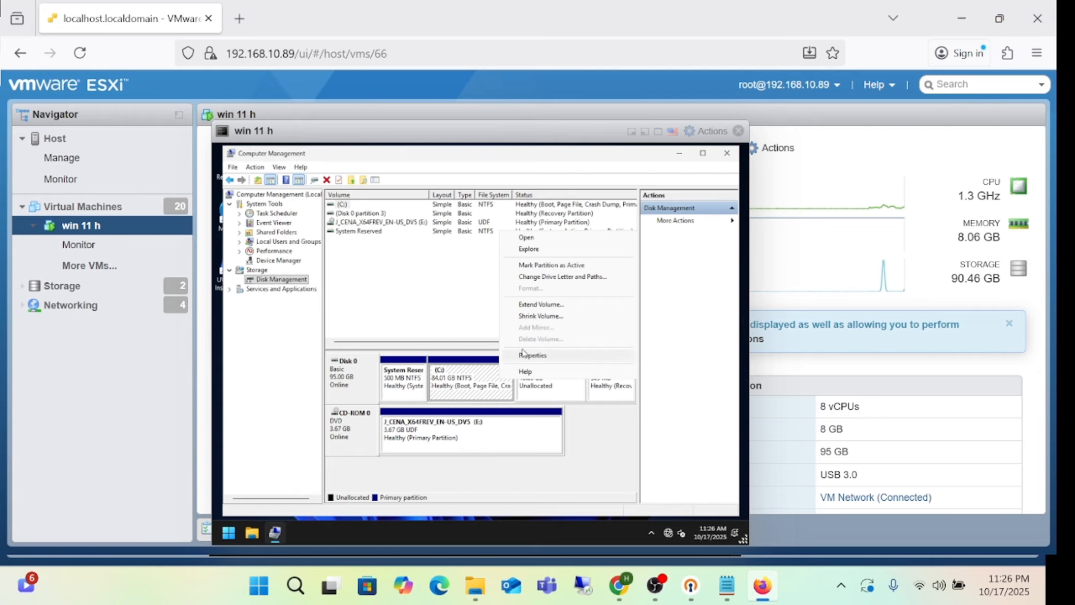
{"action": "left_click", "coordinate": [552, 309]}
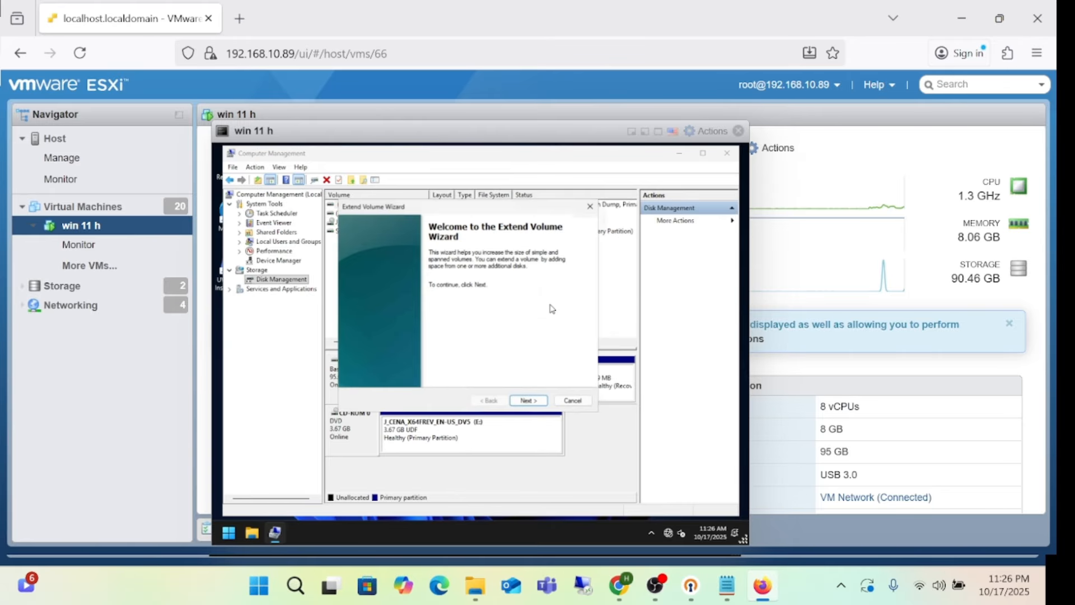
{"action": "left_click", "coordinate": [529, 401]}
{"action": "left_click", "coordinate": [530, 401]}
{"action": "left_click", "coordinate": [529, 401]}
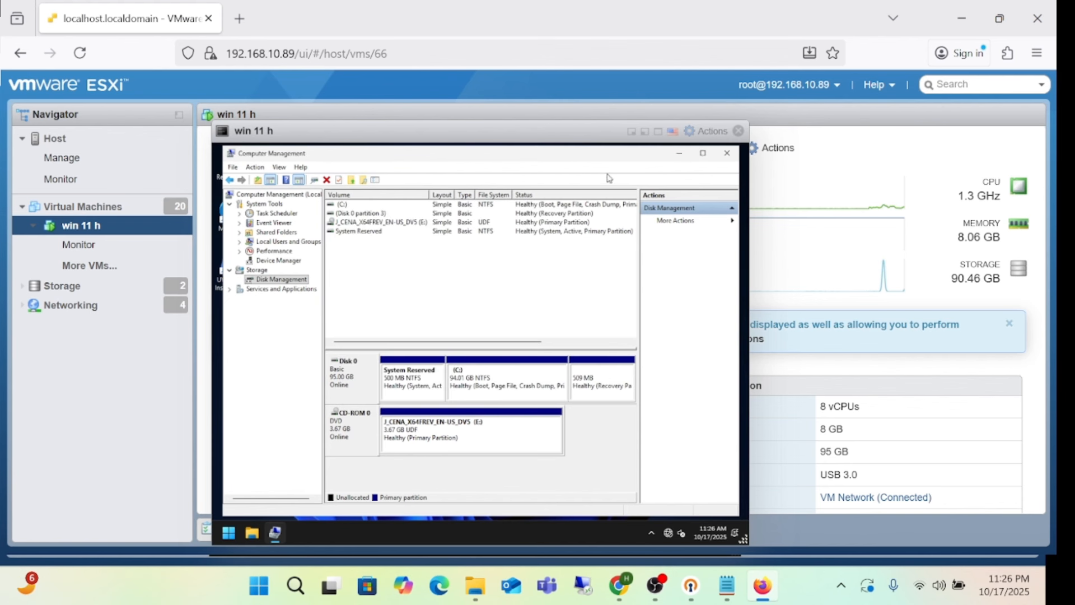
{"action": "left_click", "coordinate": [728, 154]}
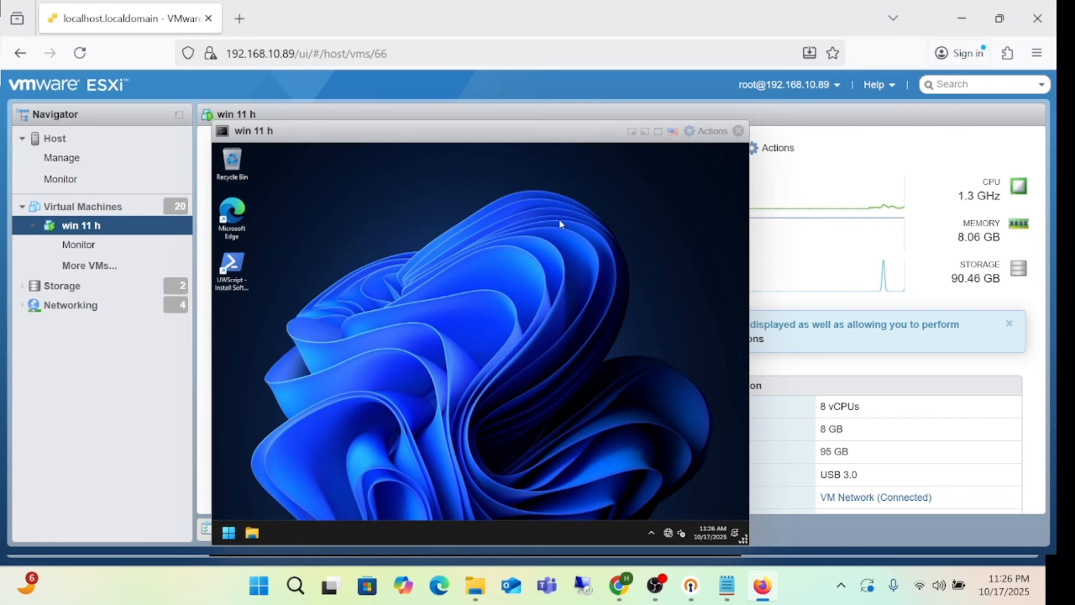